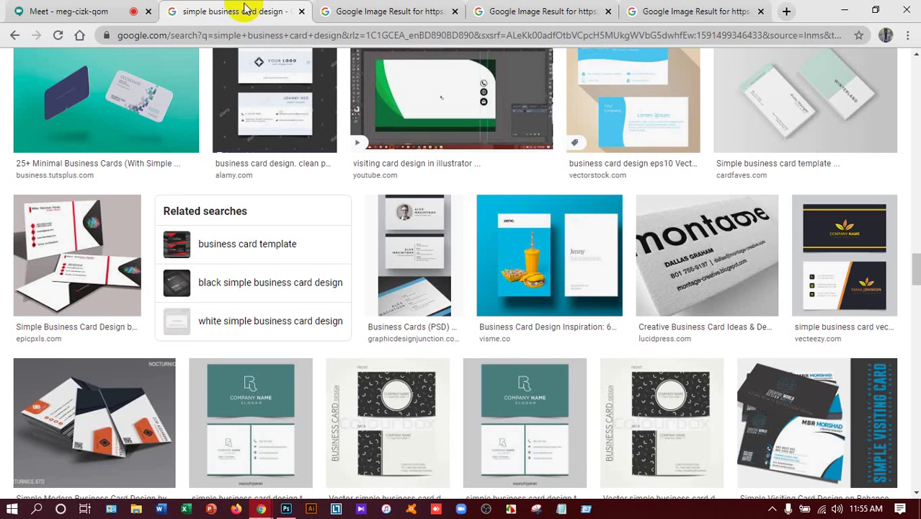
Step: Review the reference image tabs, open the blue Dreamstime business card, and switch to Photoshop
click(354, 10)
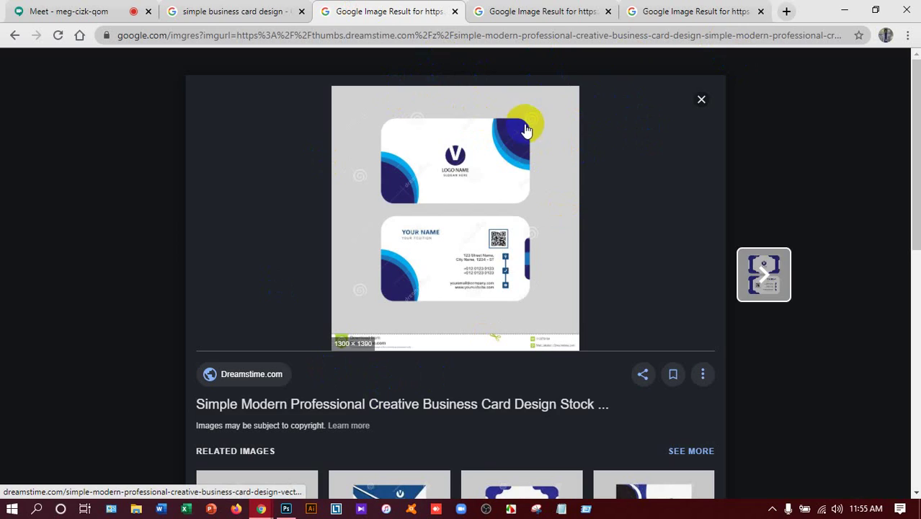
click(499, 10)
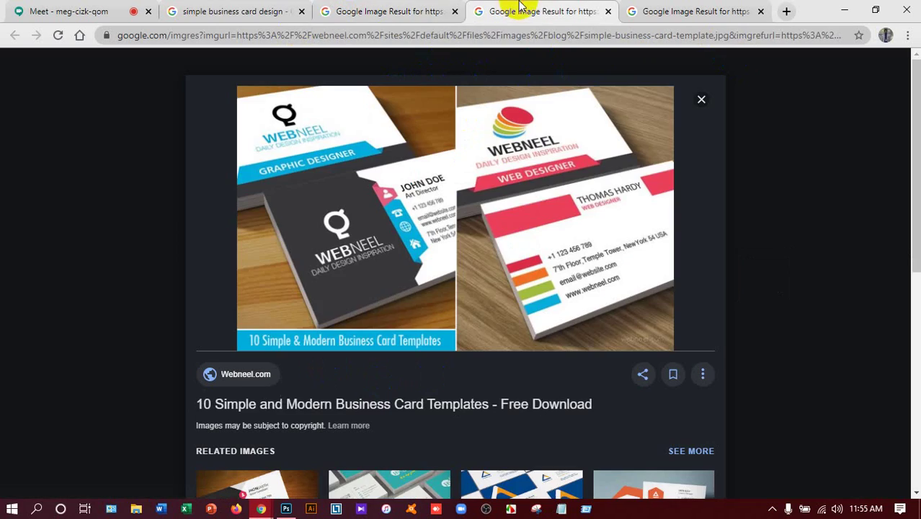
click(232, 12)
scroll(442, 145, up, 2)
scroll(442, 144, up, 5)
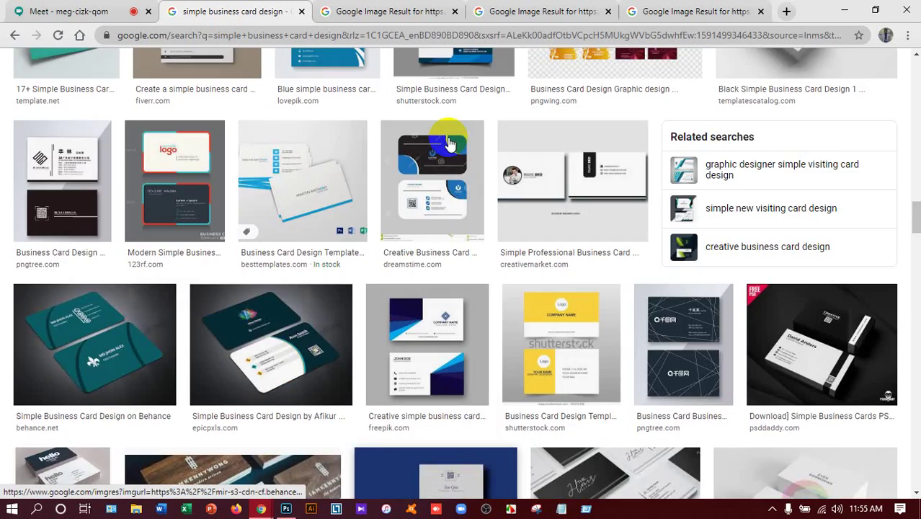
scroll(448, 136, up, 3)
scroll(448, 136, up, 5)
scroll(447, 136, up, 5)
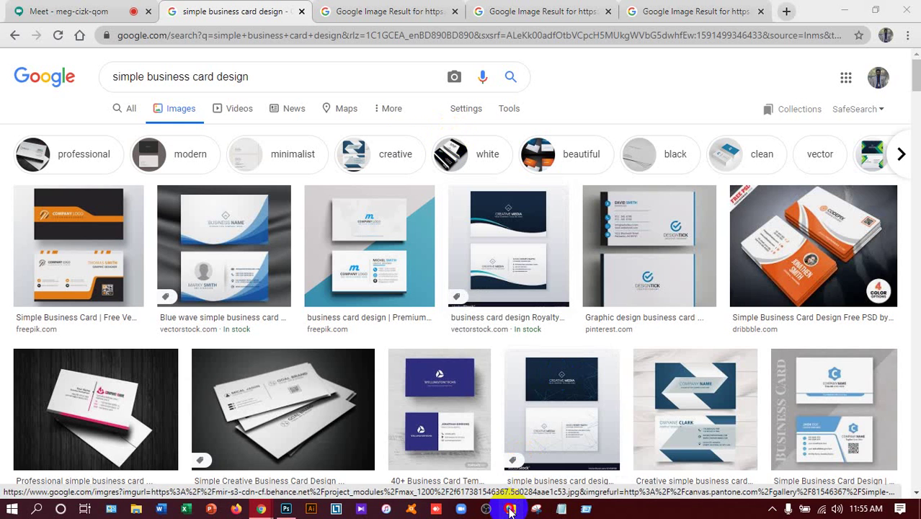
click(304, 241)
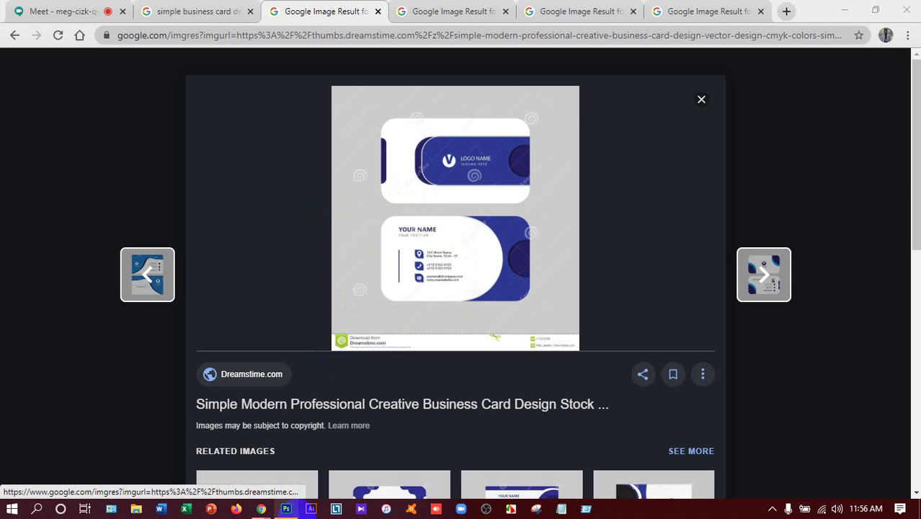
click(286, 509)
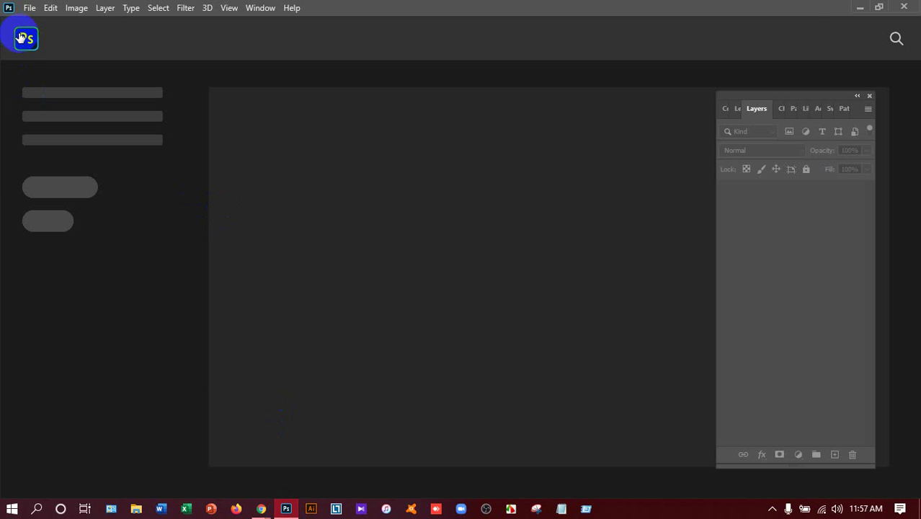
Step: Create a new 3.5 × 2 inch, 300 ppi document with Artboards enabled
key(ctrl+n)
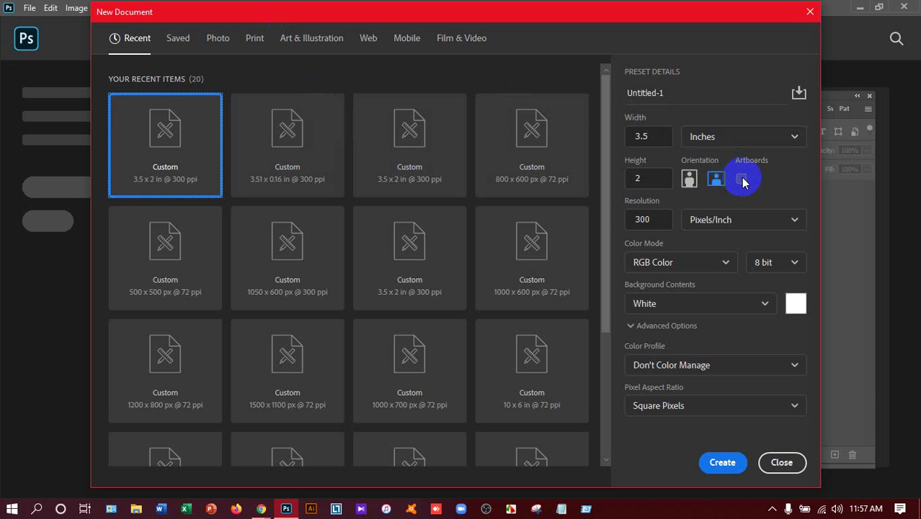
click(742, 179)
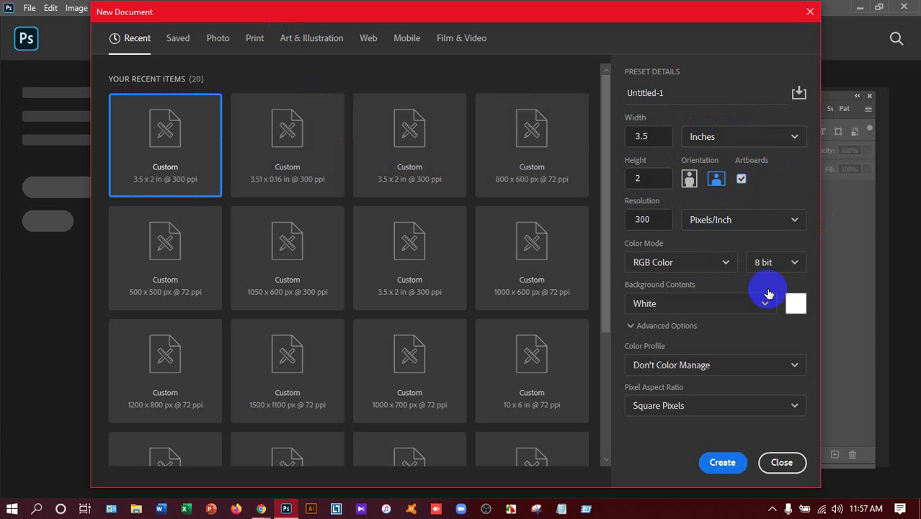
click(731, 467)
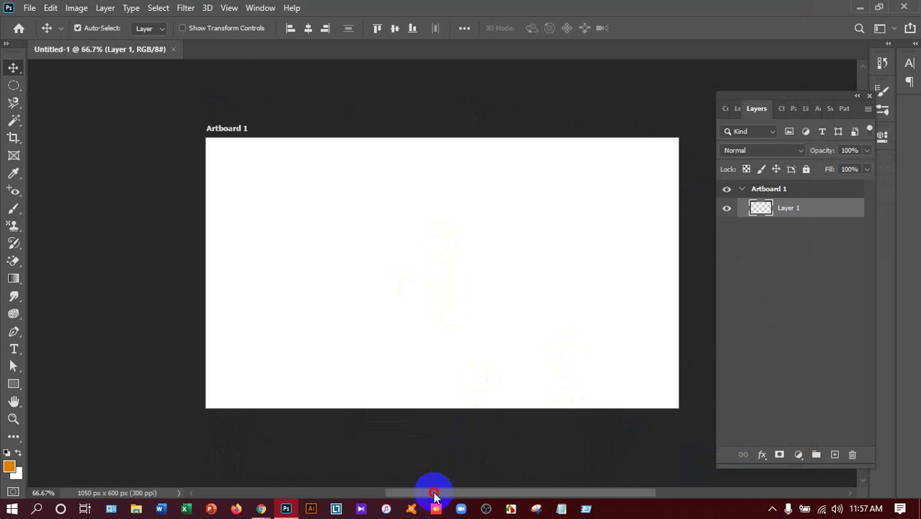
Step: Dock the Layers panel on the left side of the workspace
drag(433, 493, 465, 492)
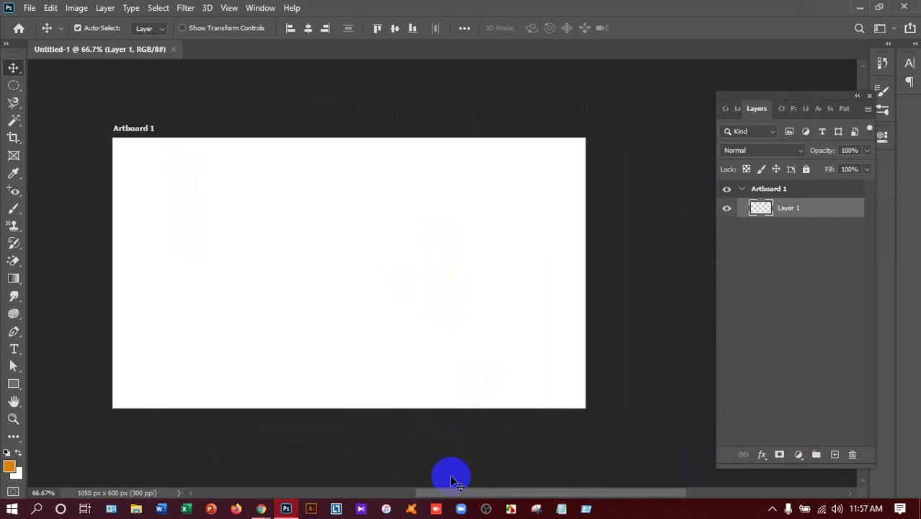
drag(817, 95, 149, 90)
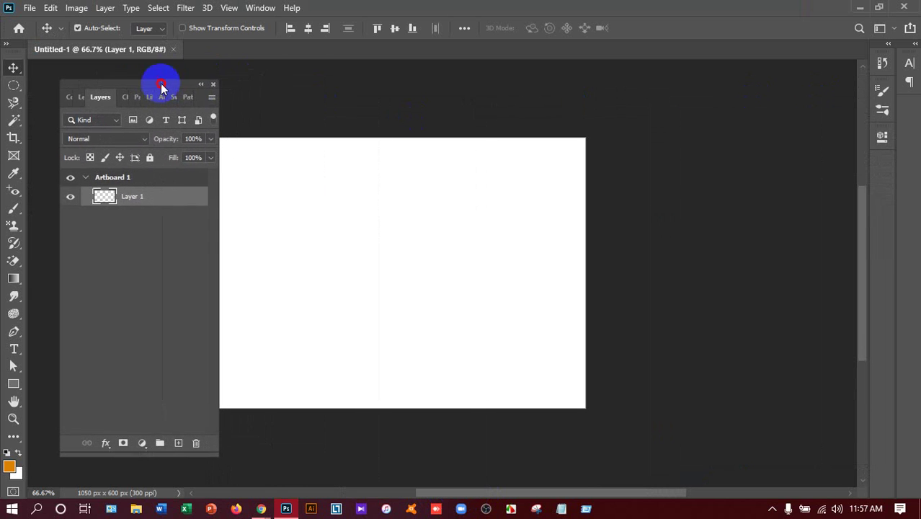
drag(604, 498, 537, 496)
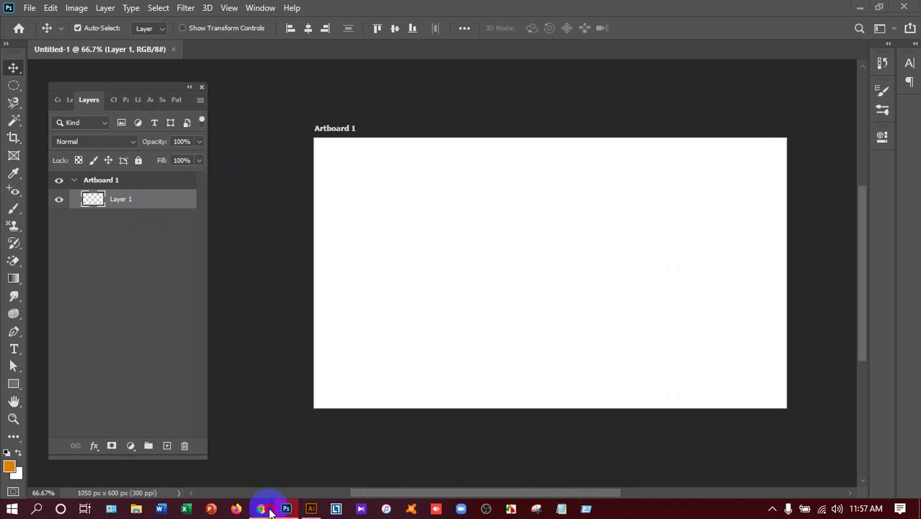
mouse_move(261, 509)
click(226, 467)
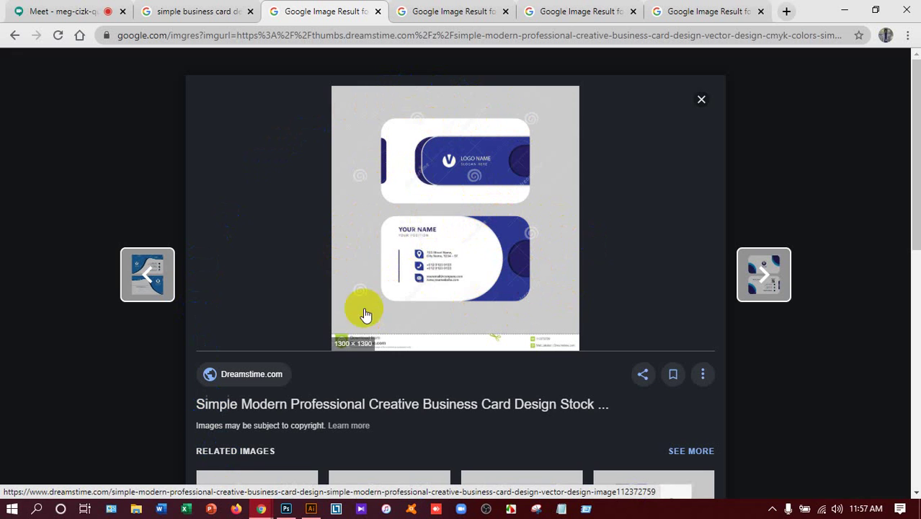
click(287, 510)
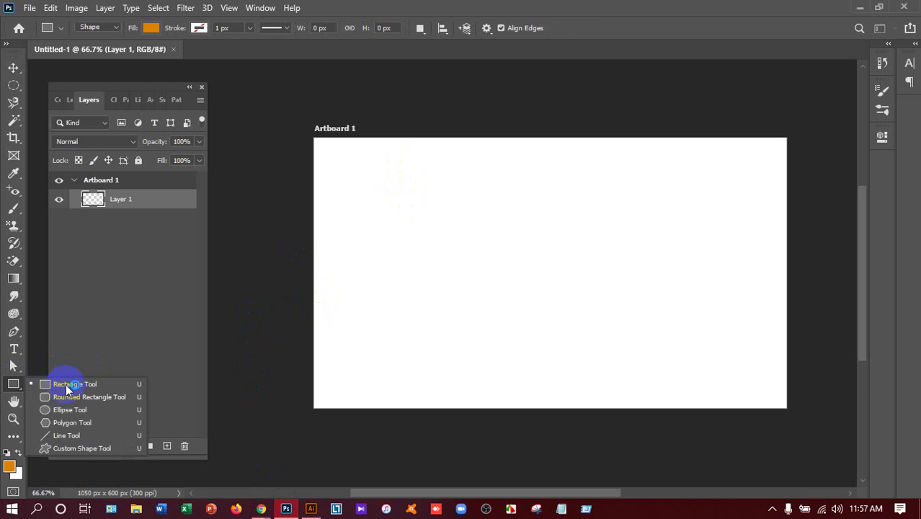
Step: Draw a rounded rectangle over the whole artboard with 80 px corner radii
drag(14, 385, 71, 393)
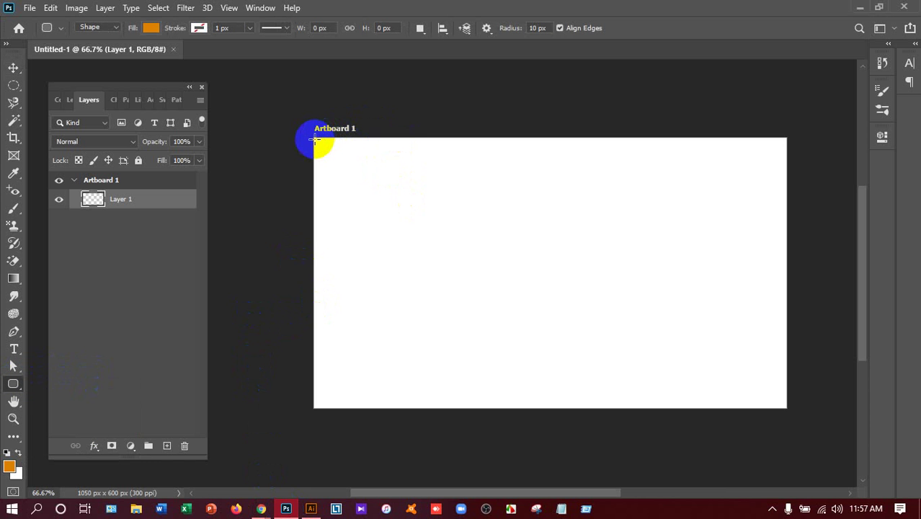
mouse_move(314, 139)
mouse_down()
mouse_move(777, 371)
mouse_move(788, 407)
mouse_up()
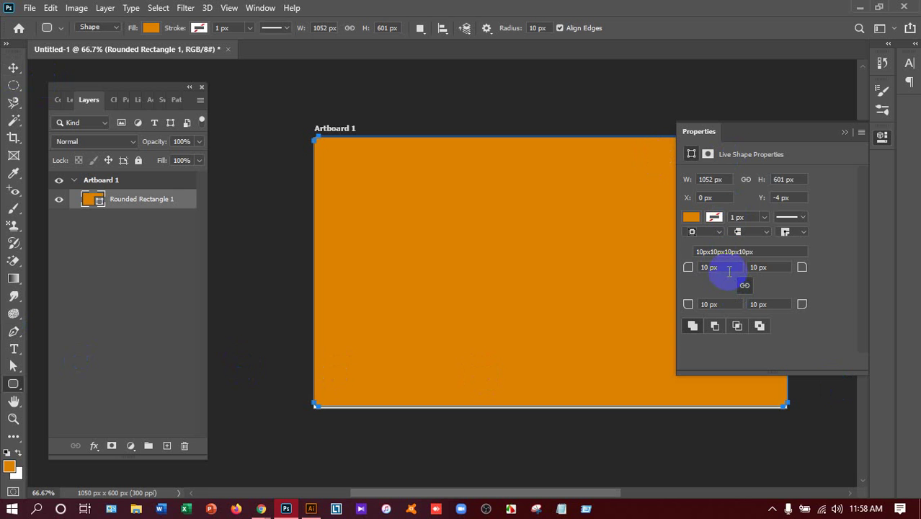
click(700, 268)
text(70)
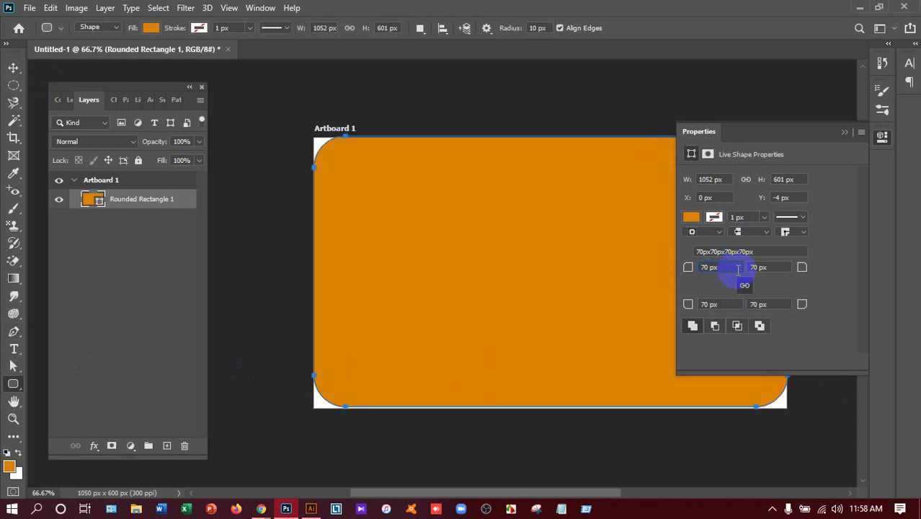
drag(728, 268, 669, 259)
text(80)
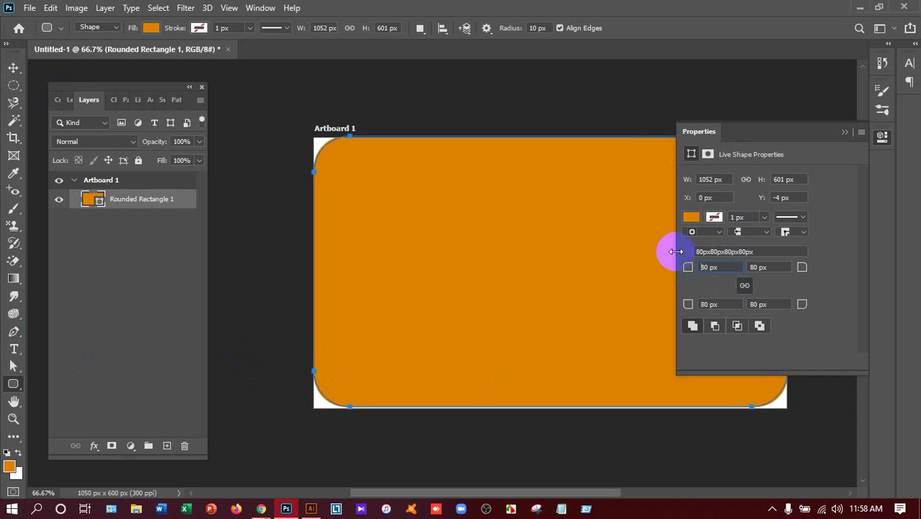
click(677, 251)
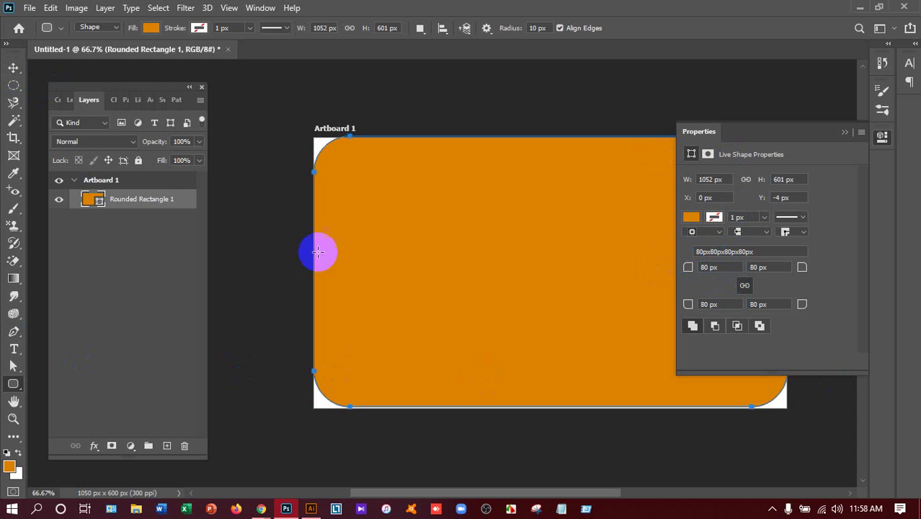
Step: Align the orange rectangle to the artboard's top edge and close the Properties panel
click(16, 70)
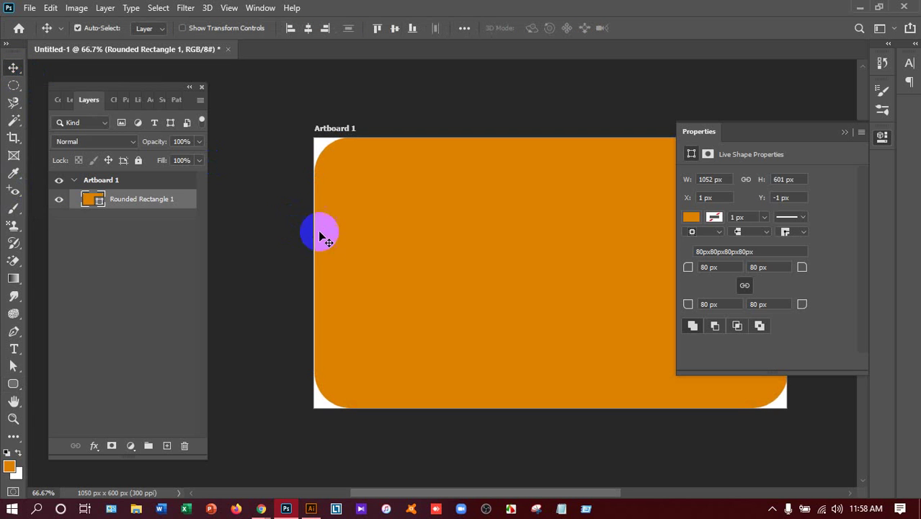
drag(318, 231, 365, 243)
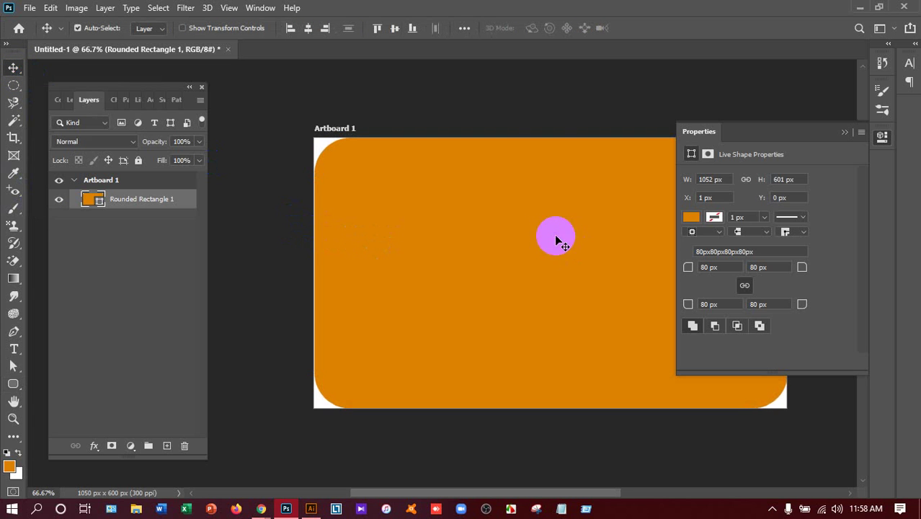
click(846, 134)
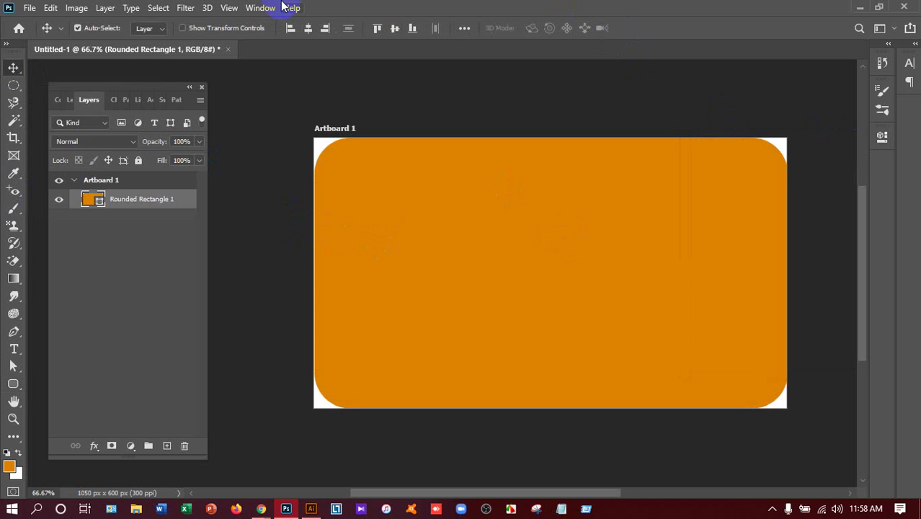
mouse_move(261, 509)
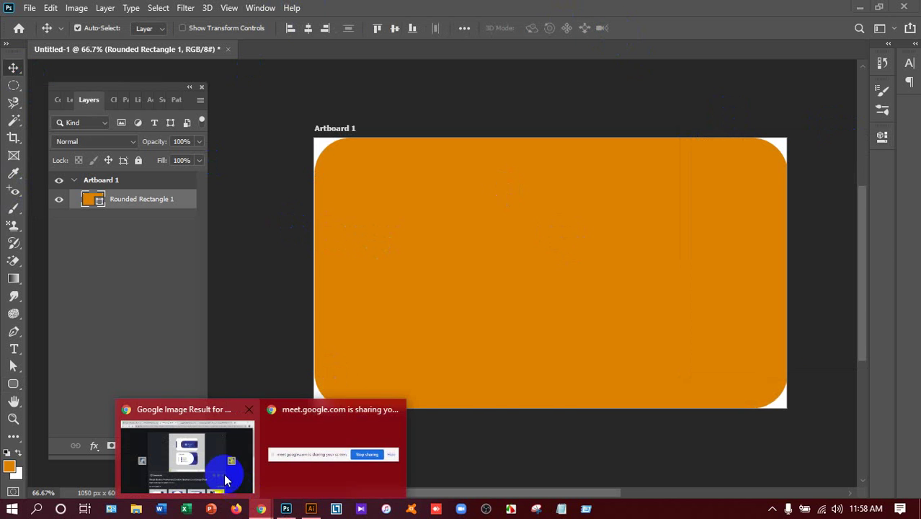
Step: View the Chrome reference card image, resize the window, and drag the image toward Photoshop
click(223, 473)
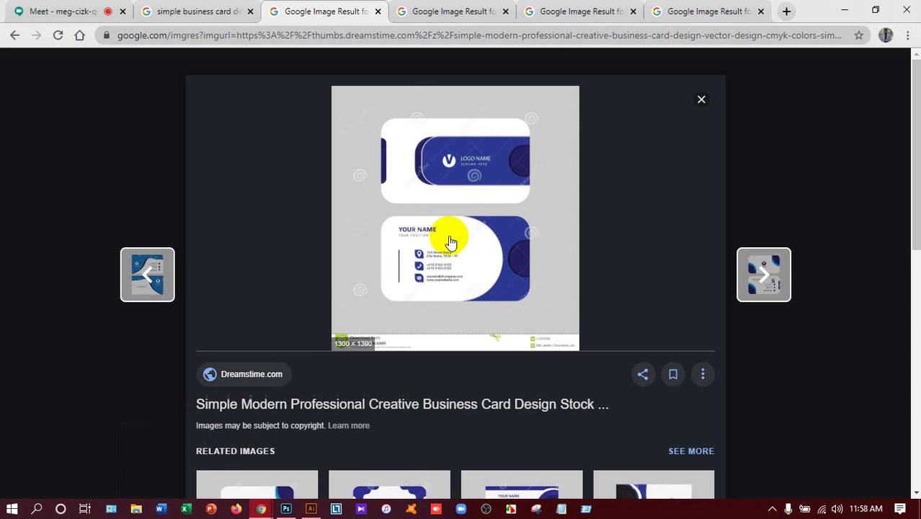
click(876, 10)
click(861, 11)
click(860, 7)
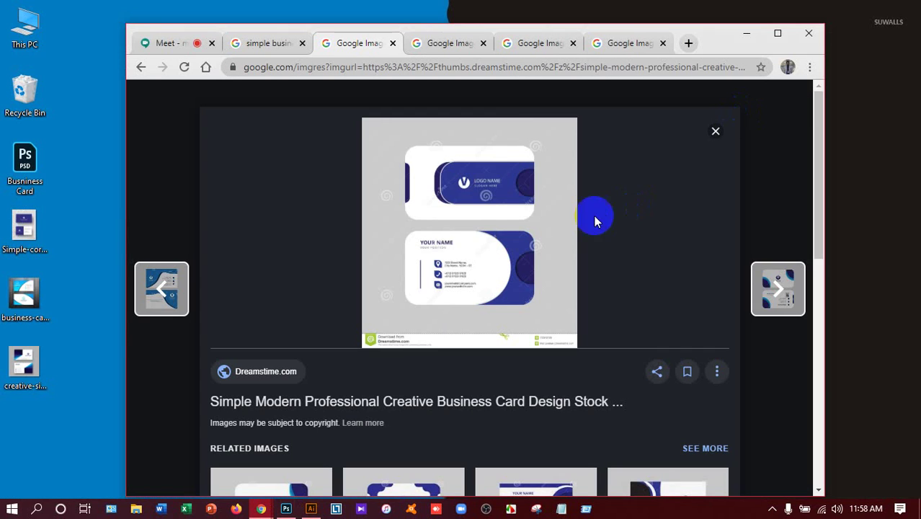
drag(494, 237, 874, 196)
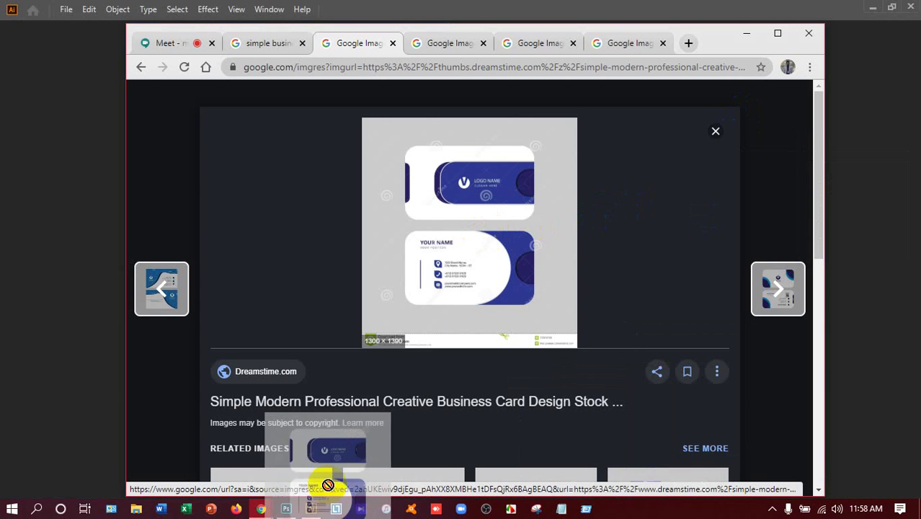
mouse_move(874, 196)
mouse_down()
mouse_move(288, 509)
mouse_move(264, 53)
mouse_up()
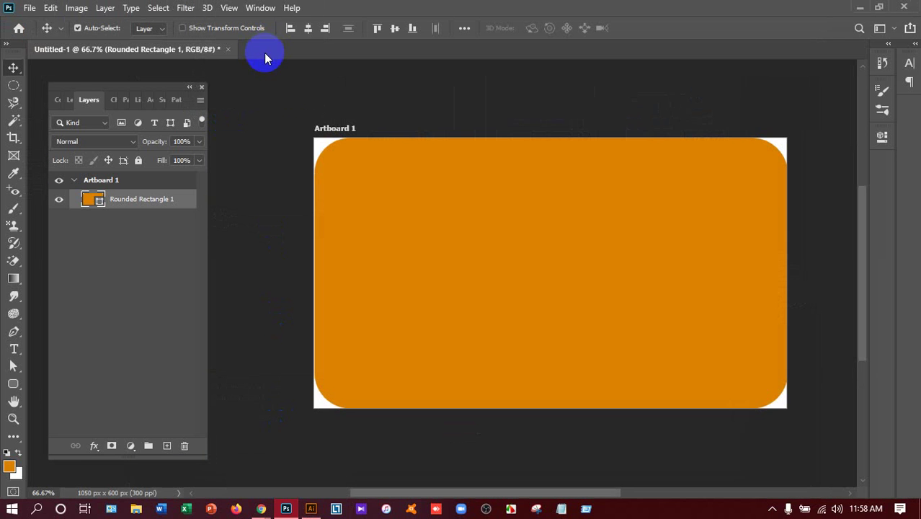
Step: Hide Photoshop and Illustrator, maximize the browser, then return to the Photoshop card document
click(860, 6)
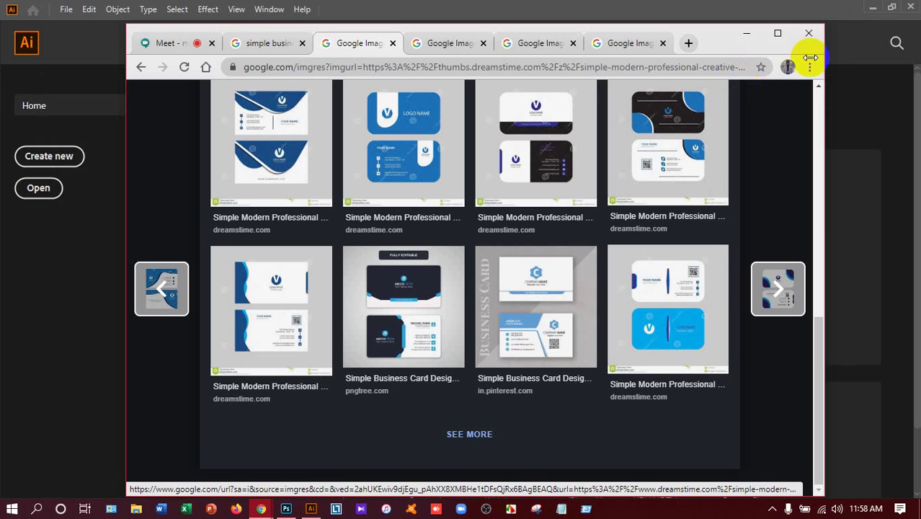
click(899, 22)
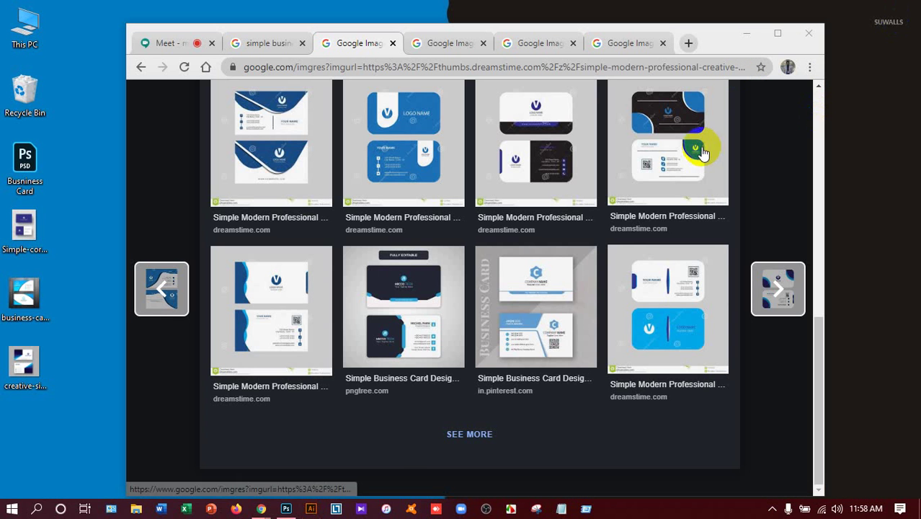
click(778, 36)
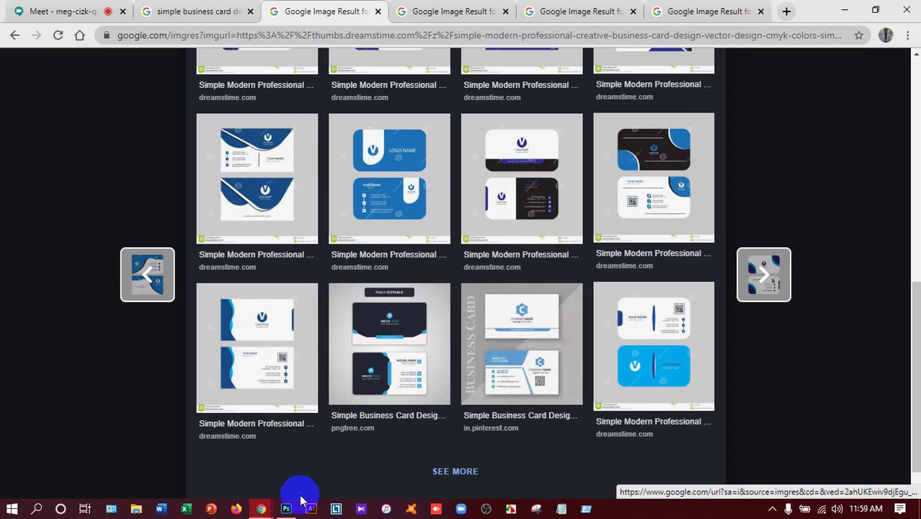
click(289, 506)
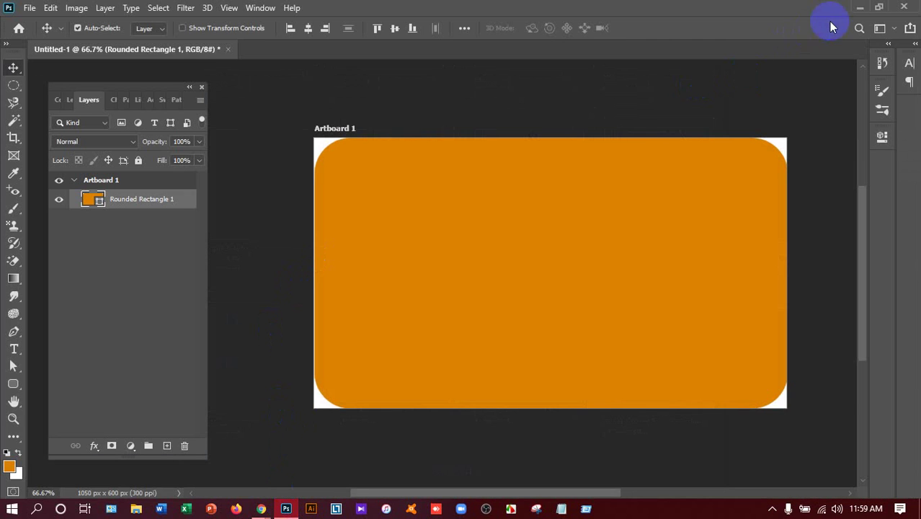
mouse_move(261, 509)
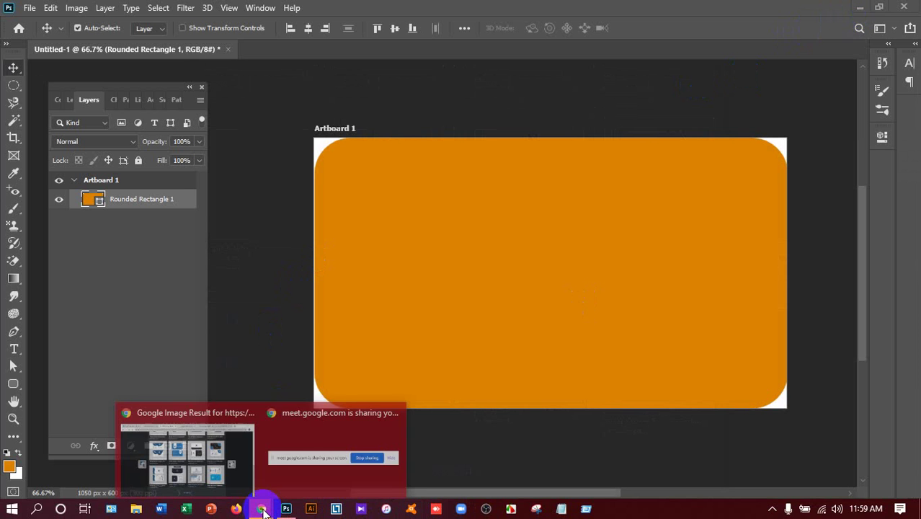
Step: Save the blue-and-white card reference image as a JPEG on the Desktop
click(238, 476)
scroll(433, 281, up, 5)
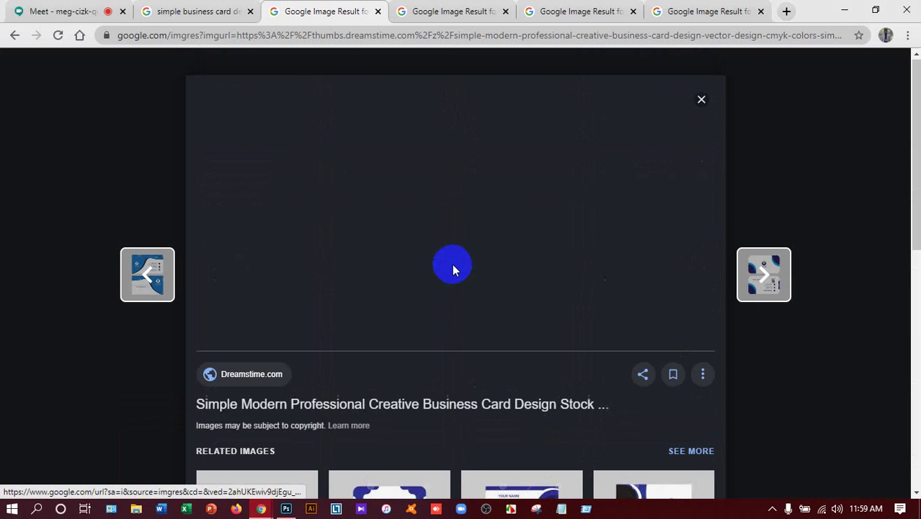
right_click(406, 183)
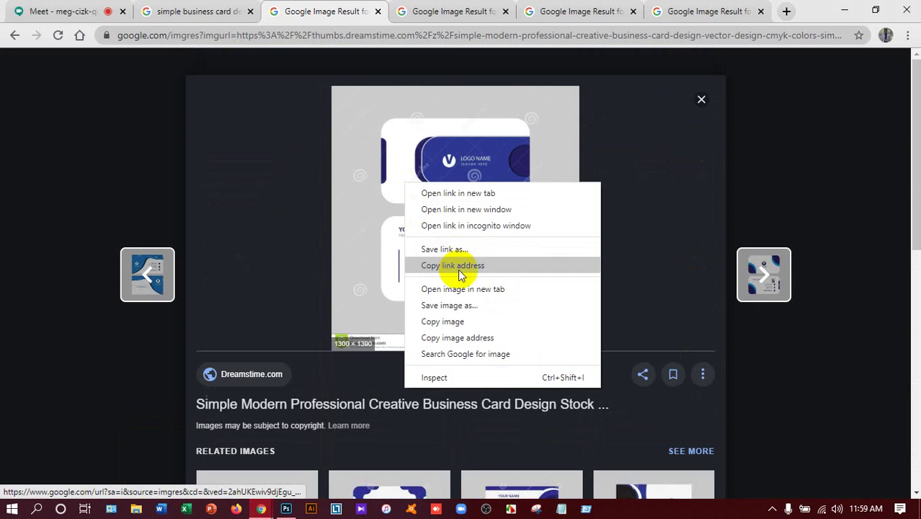
click(466, 307)
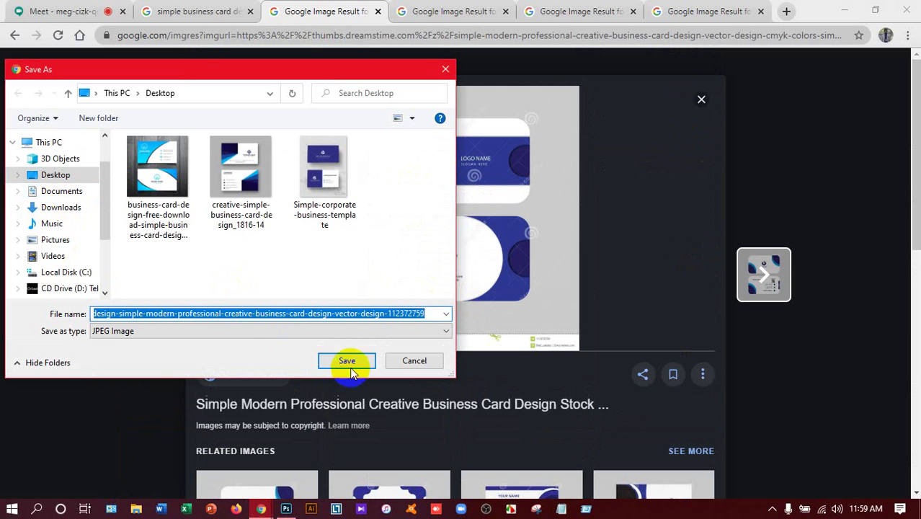
click(351, 369)
click(848, 11)
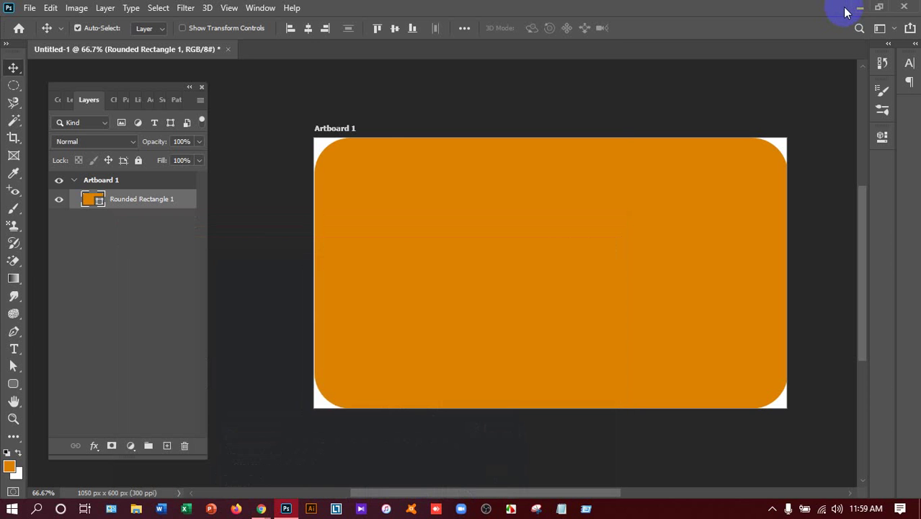
key(super+d)
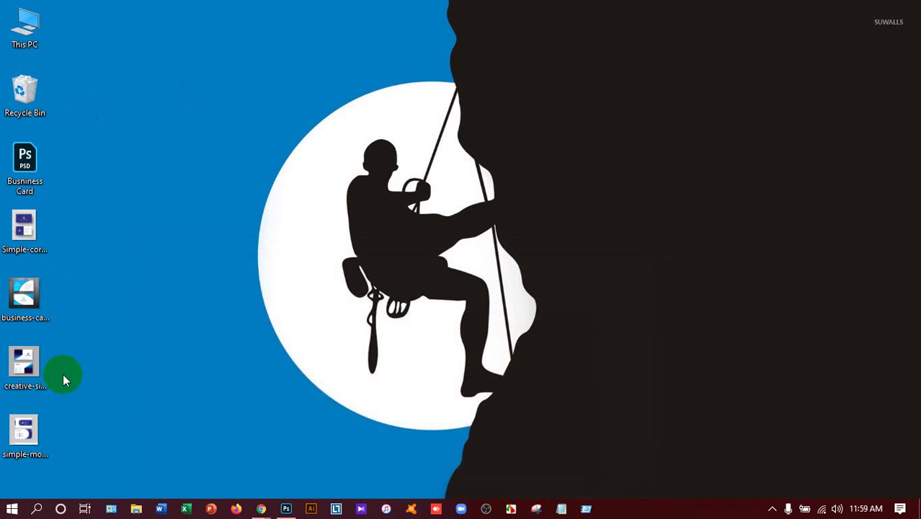
Step: Drag the saved card JPEG into Photoshop, then close the separate document it opened
click(37, 436)
drag(37, 436, 376, 396)
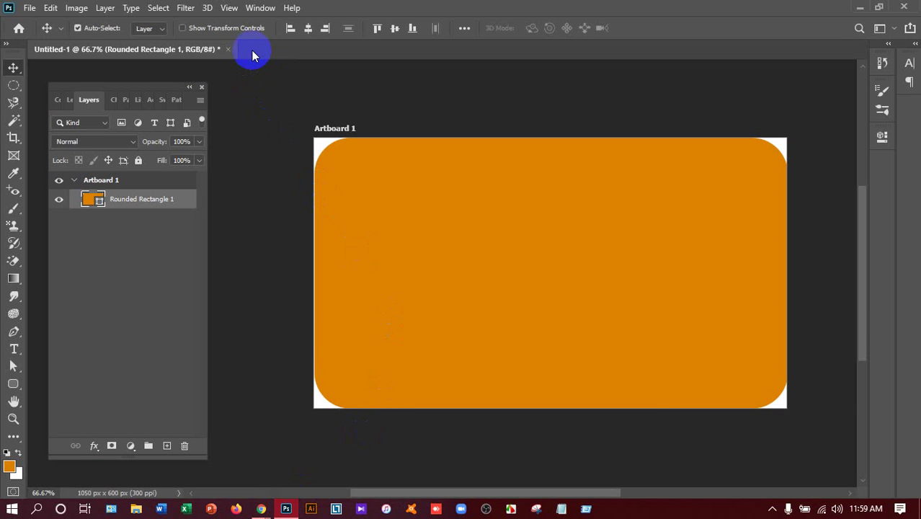
drag(377, 396, 252, 51)
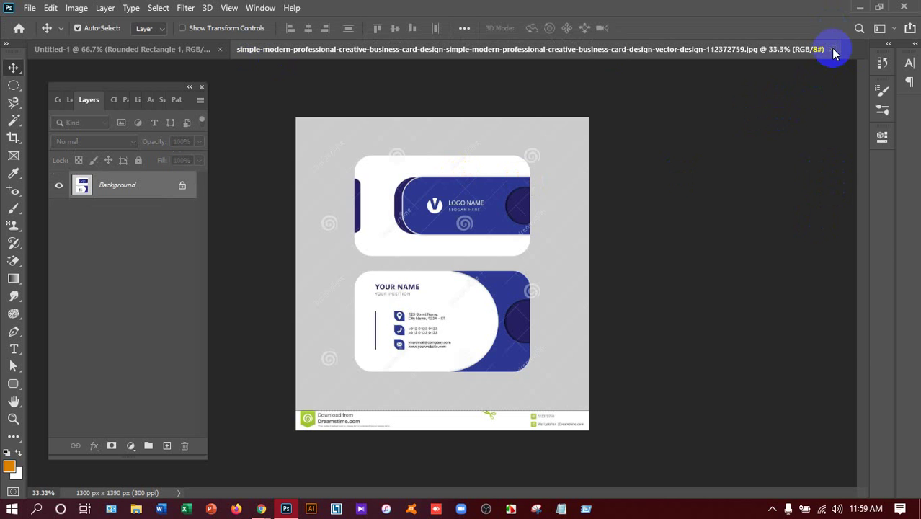
key(ctrl+w)
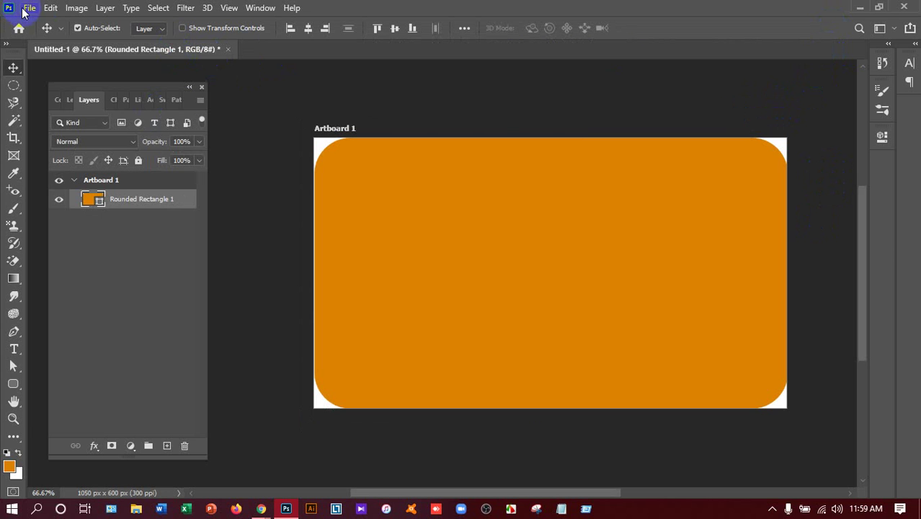
Step: Place Embedded the Desktop card image onto Artboard 1
click(30, 8)
click(90, 276)
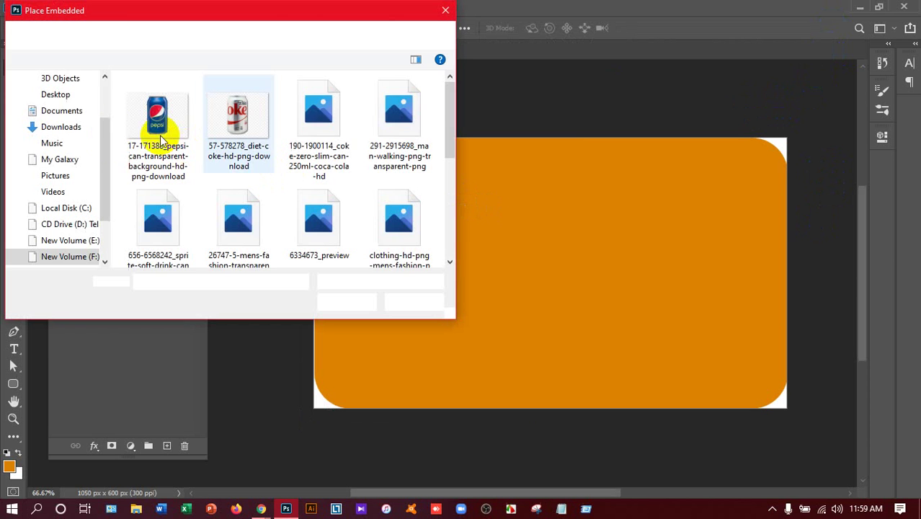
click(49, 95)
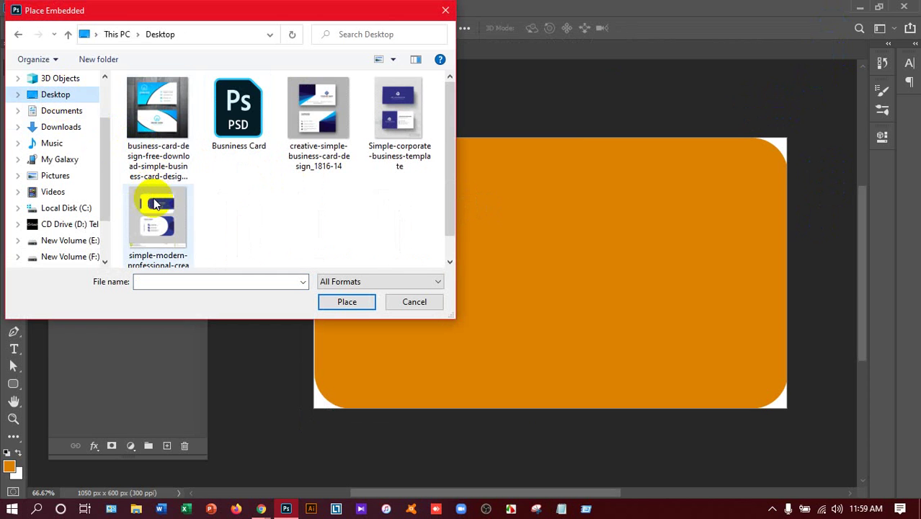
click(155, 204)
click(349, 303)
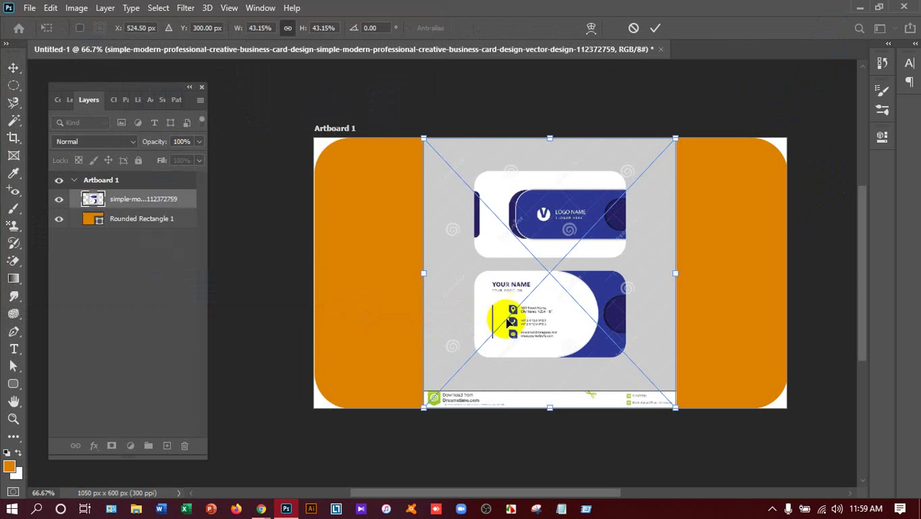
Step: Scale the placed card image to about 22% and fit it in the artboard's top-left corner
mouse_move(453, 453)
mouse_down()
mouse_move(315, 472)
mouse_move(462, 299)
mouse_move(413, 298)
mouse_up()
mouse_move(590, 394)
mouse_down()
mouse_move(473, 277)
mouse_move(469, 256)
mouse_up()
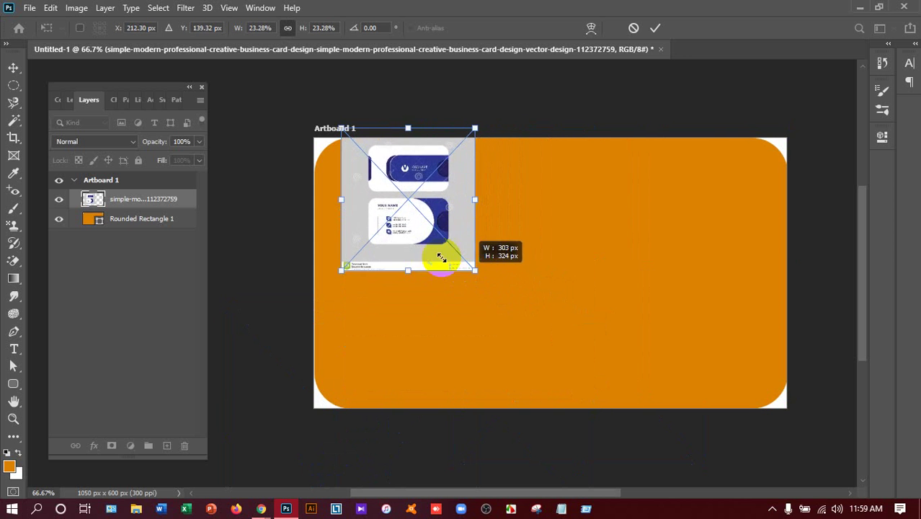
mouse_move(421, 174)
mouse_down()
mouse_move(420, 216)
mouse_move(176, 284)
mouse_move(313, 222)
mouse_move(437, 202)
mouse_move(417, 210)
mouse_up()
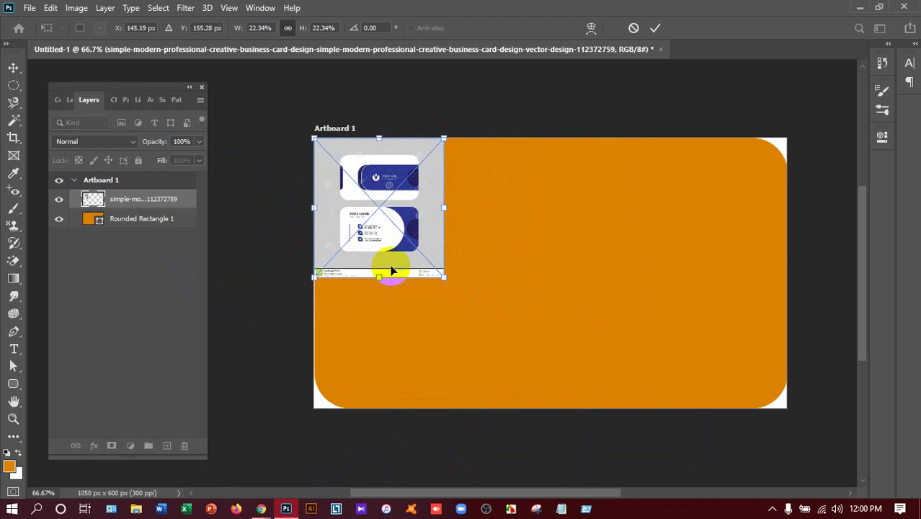
double_click(413, 228)
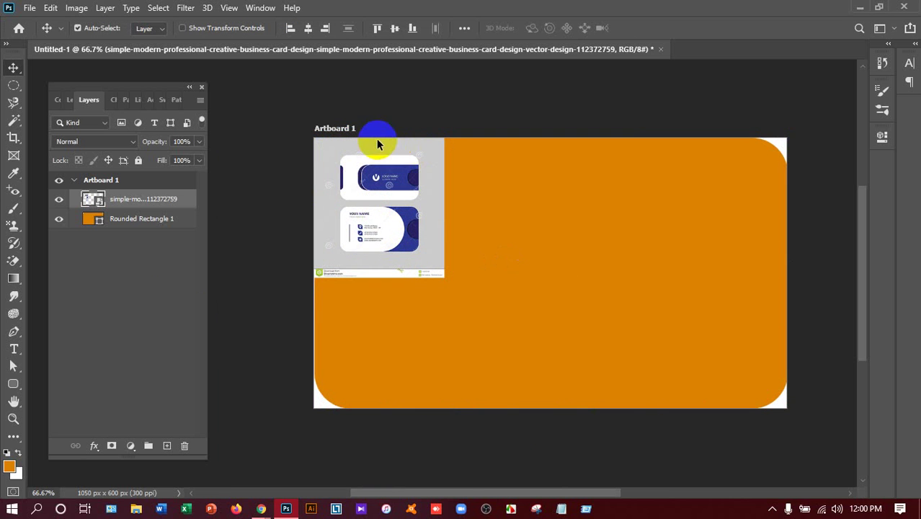
Step: Select Artboard 1 and try dragging a copy of the card right, undoing a stray move
click(351, 134)
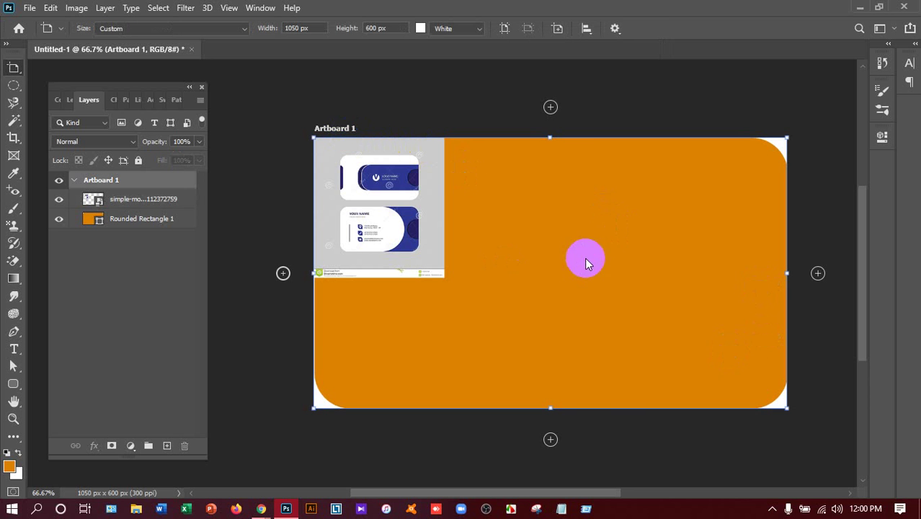
drag(561, 494, 631, 493)
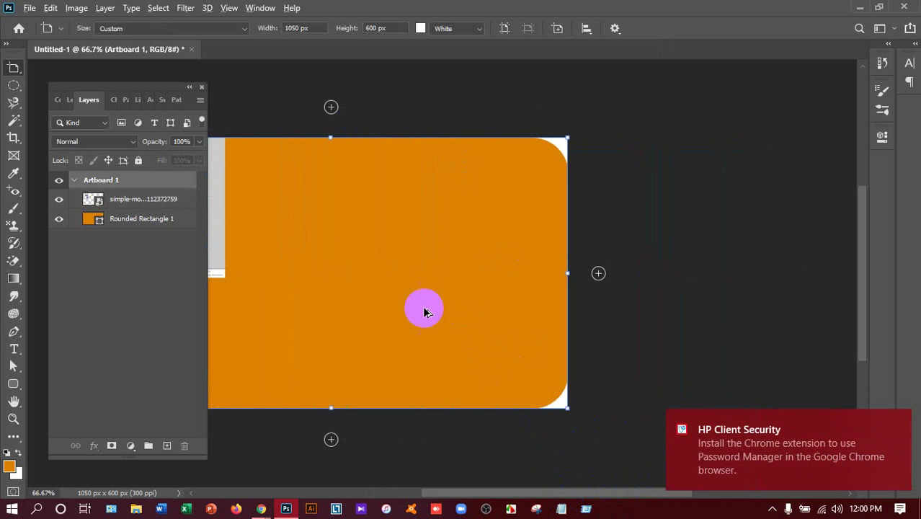
mouse_move(425, 309)
mouse_down()
mouse_move(871, 326)
mouse_move(898, 314)
mouse_up()
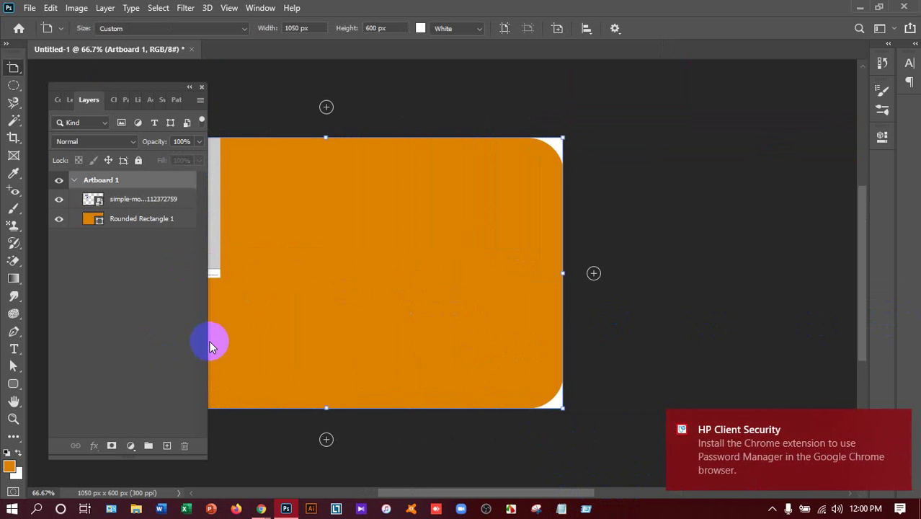
drag(215, 344, 554, 310)
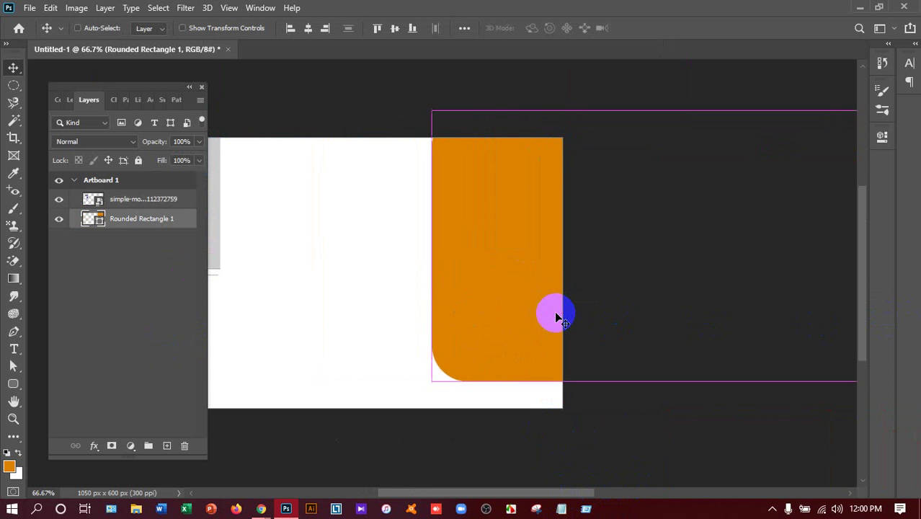
key(ctrl+z)
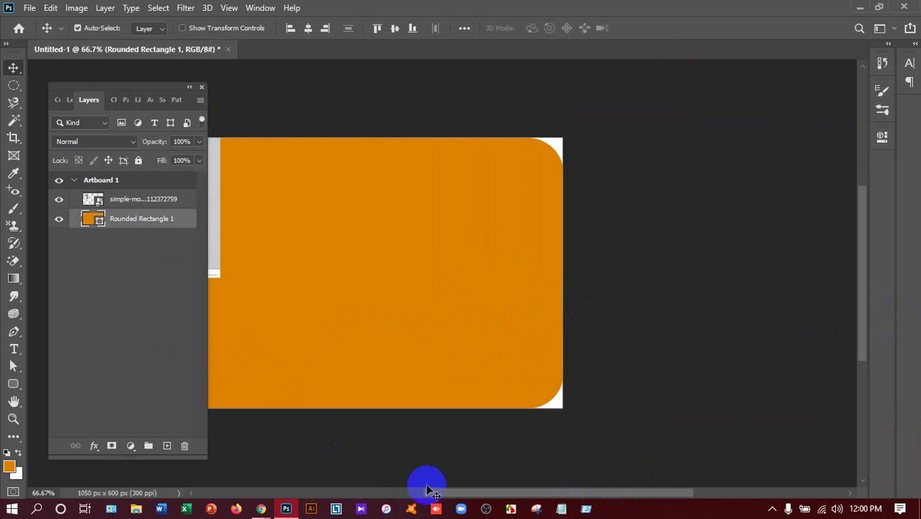
Step: Duplicate the orange card beside the first and move the reference image onto the copy
key(ctrl)
key(ctrl+minus)
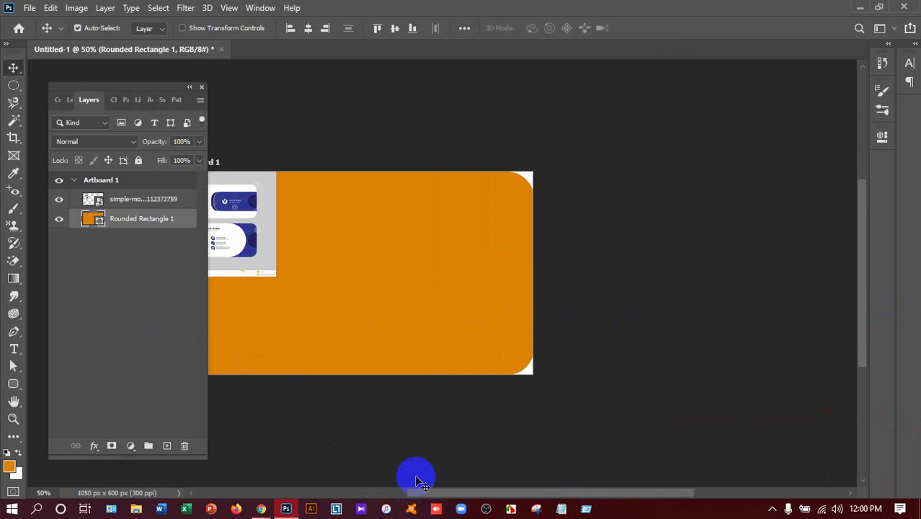
drag(360, 323, 595, 345)
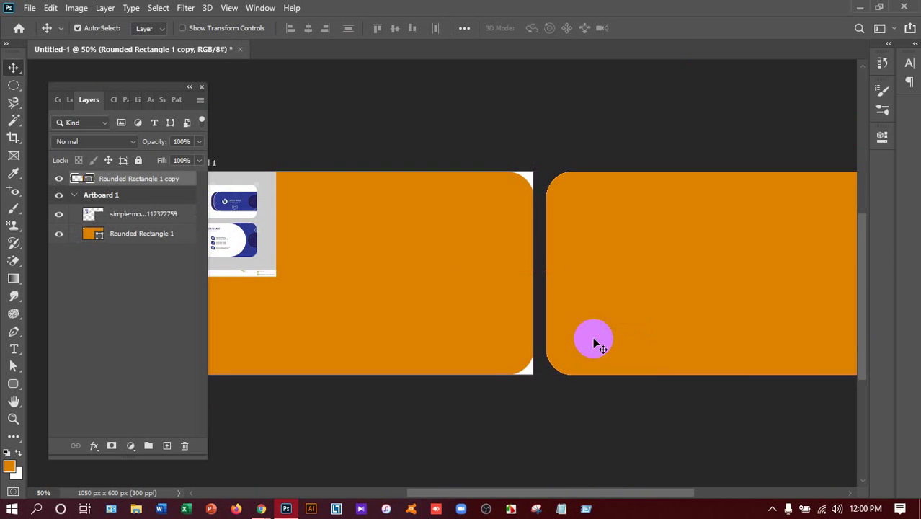
mouse_move(255, 246)
mouse_down()
mouse_move(646, 284)
mouse_move(638, 286)
mouse_up()
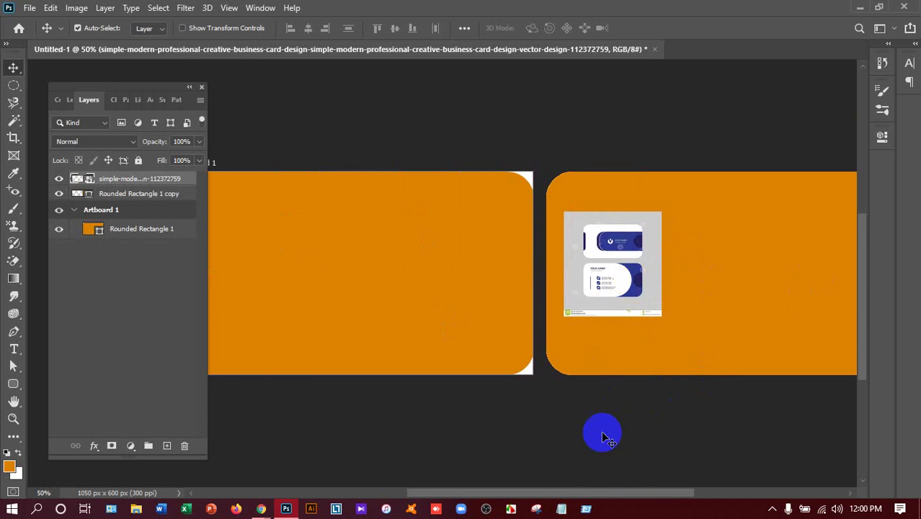
drag(586, 495, 555, 494)
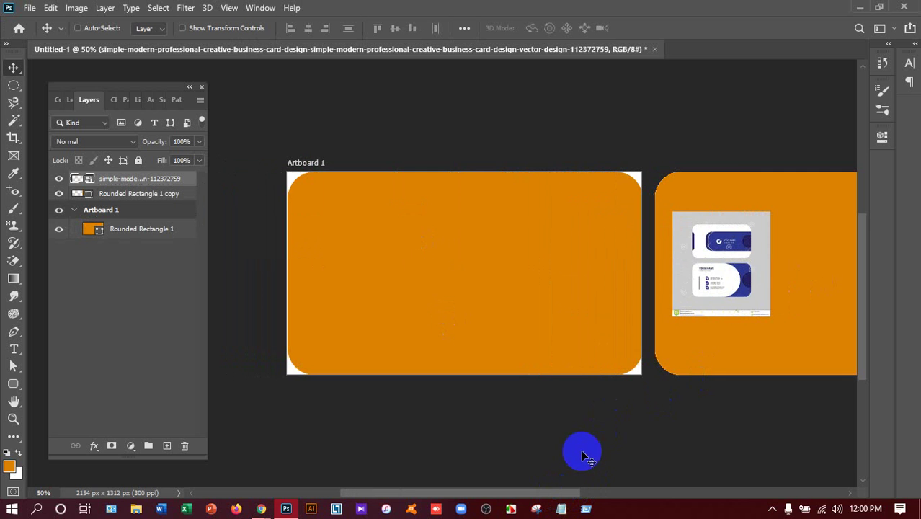
key(ctrl+plus)
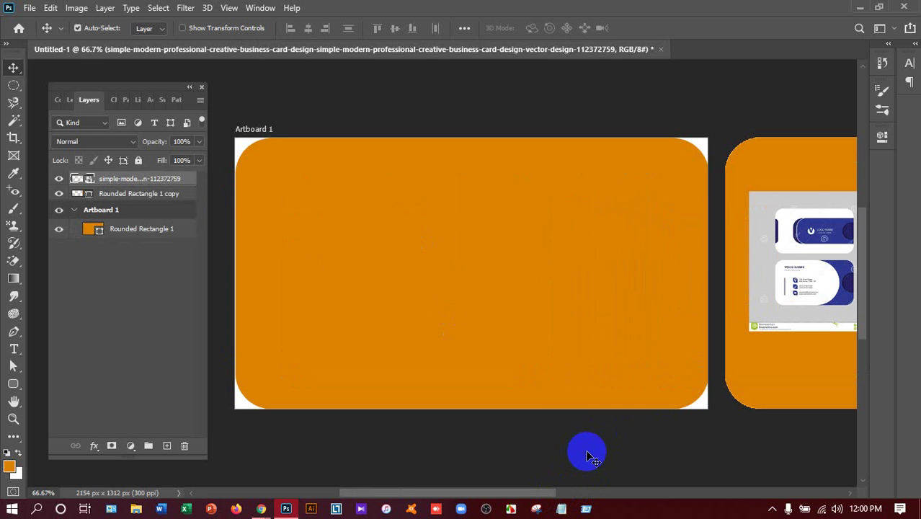
Step: Toggle visibility of the card copy, reference image and rounded rectangle layers to check them
click(59, 194)
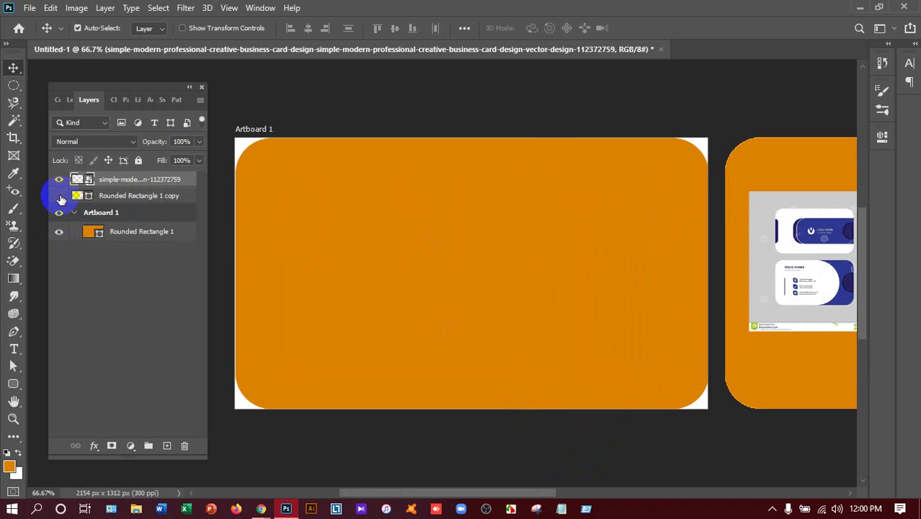
click(59, 194)
click(58, 178)
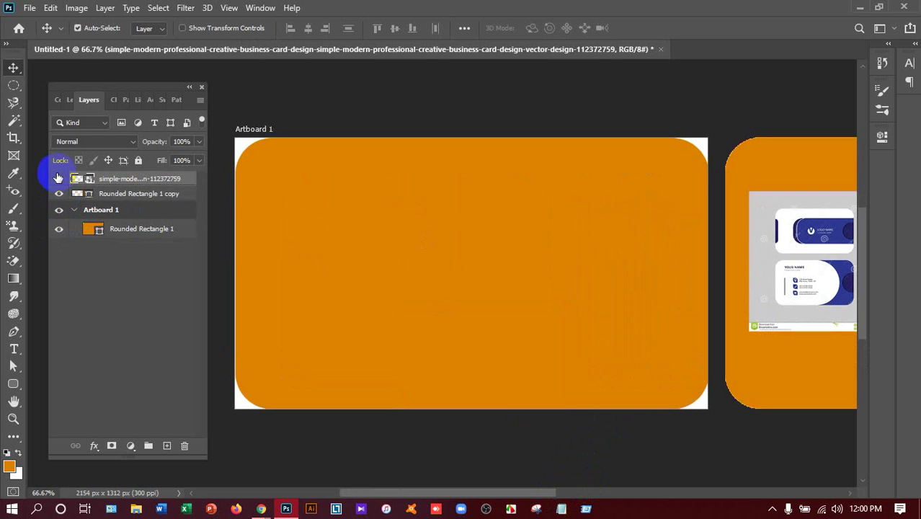
click(58, 178)
click(60, 227)
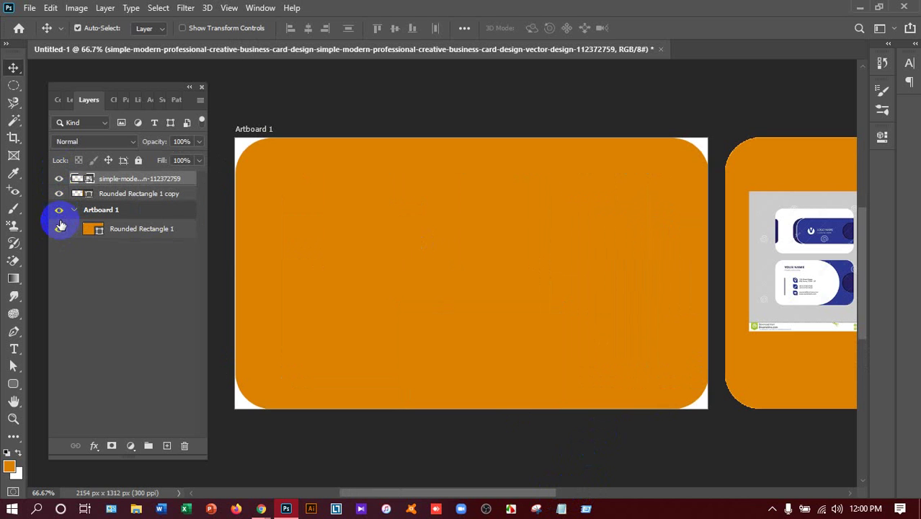
click(60, 229)
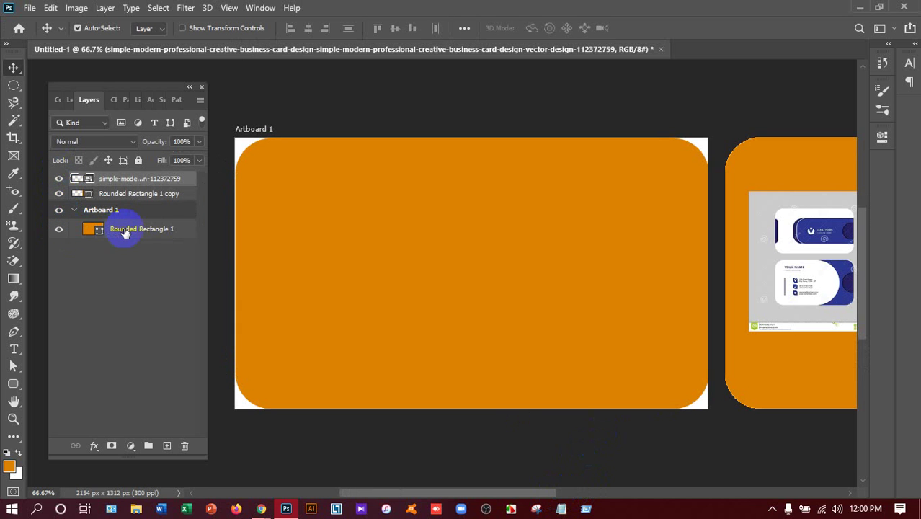
Step: Rename the Rounded Rectangle 1 layer to Back
click(125, 231)
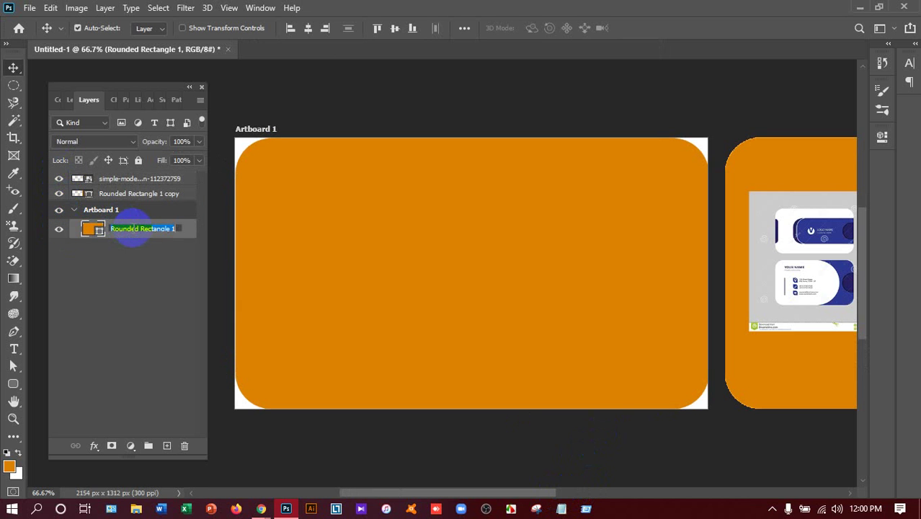
click(519, 299)
text(Back)
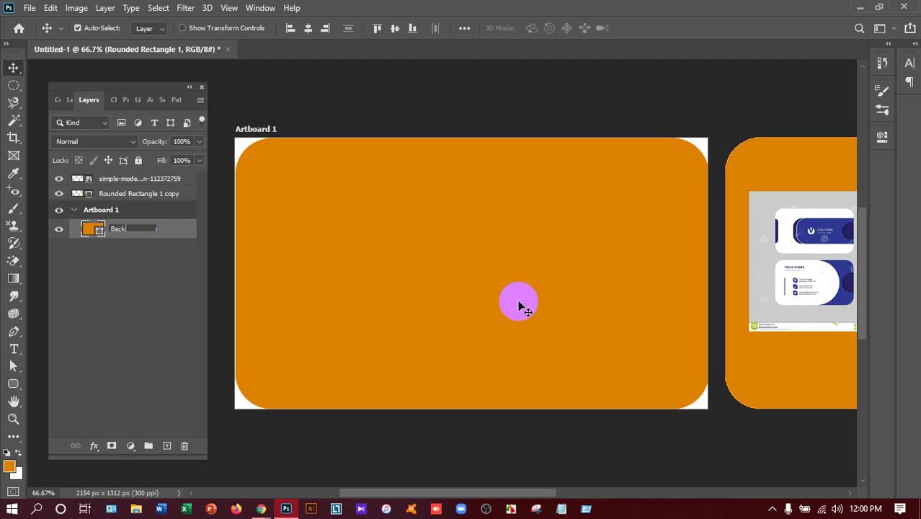
click(178, 346)
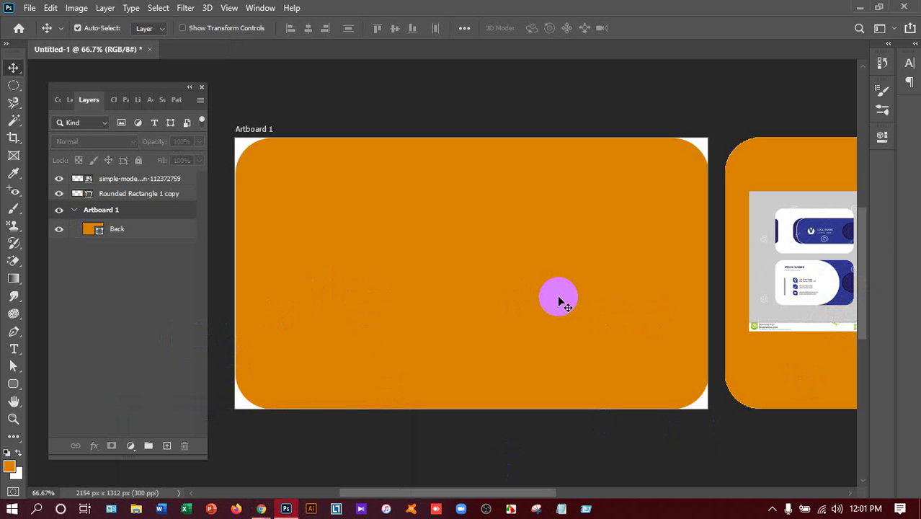
click(560, 299)
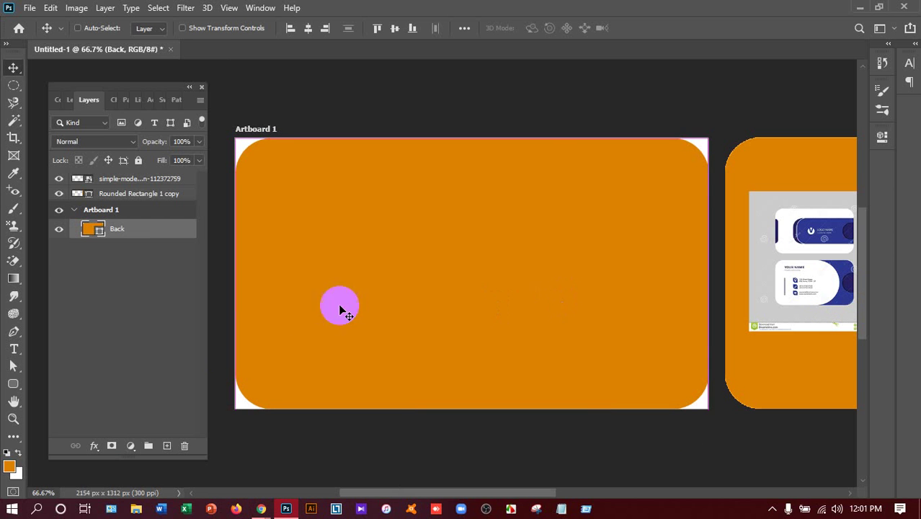
Step: Duplicate the Back layer and name the copy Background
mouse_move(139, 232)
mouse_down()
mouse_move(169, 402)
mouse_move(166, 446)
mouse_up()
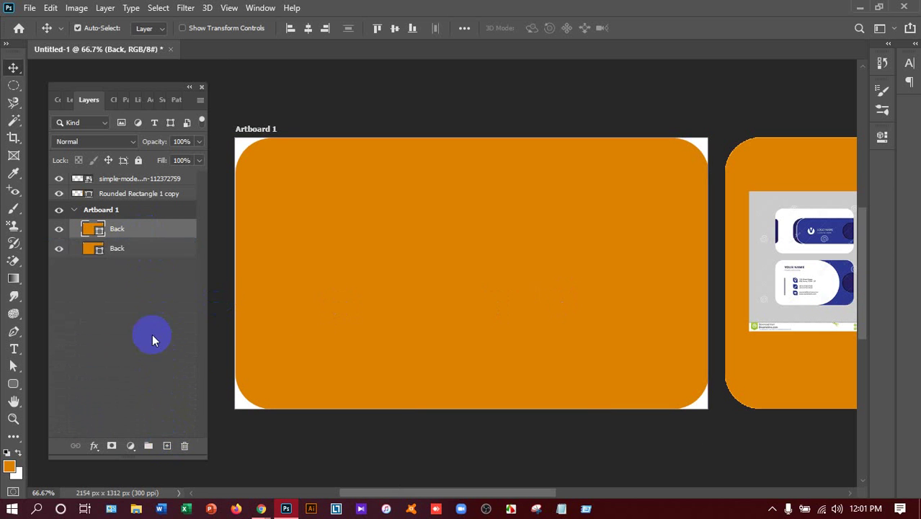
double_click(122, 249)
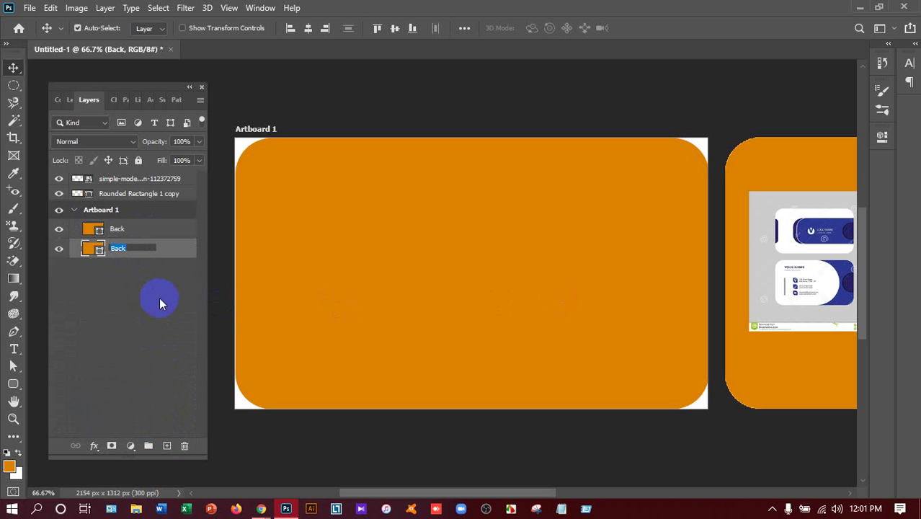
text(Back)
text(gr)
text(ound)
click(159, 297)
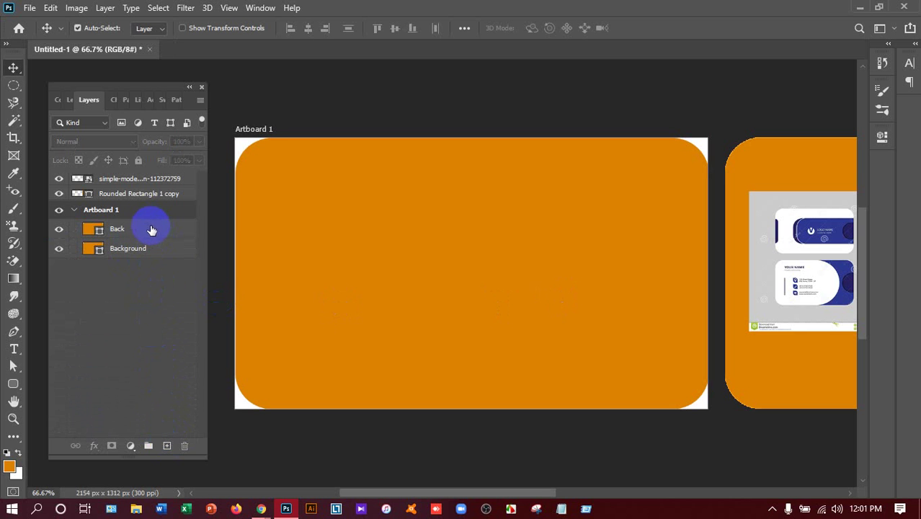
Step: Try offsetting the Background shape, undo it, and hide the Background layer
click(135, 257)
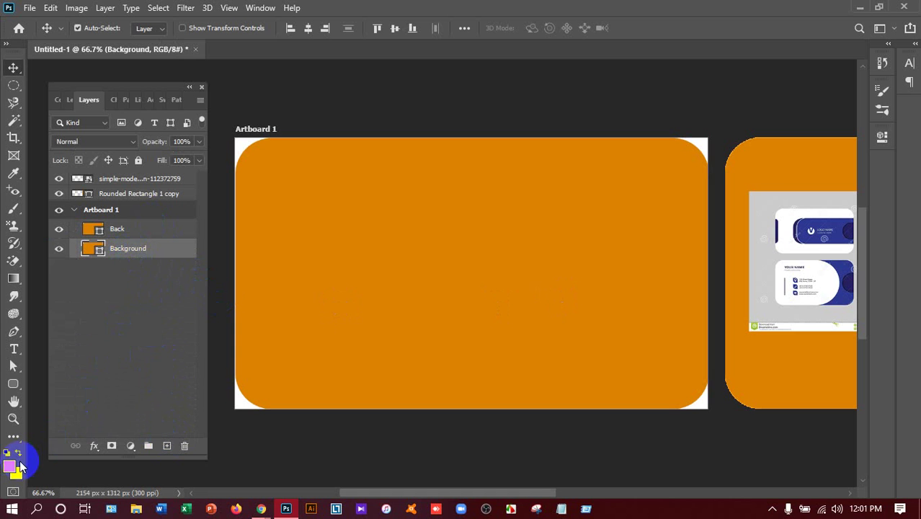
drag(340, 323, 541, 403)
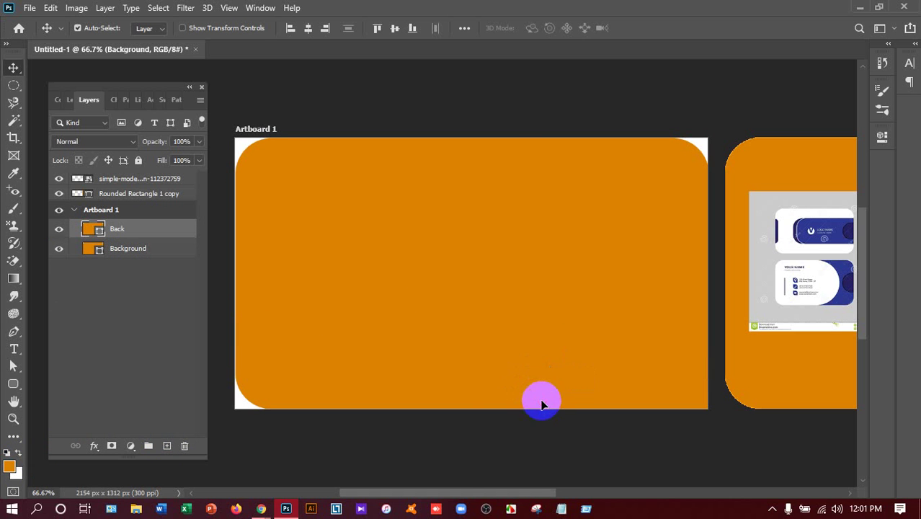
mouse_move(409, 302)
mouse_down()
mouse_move(326, 214)
mouse_move(380, 257)
mouse_up()
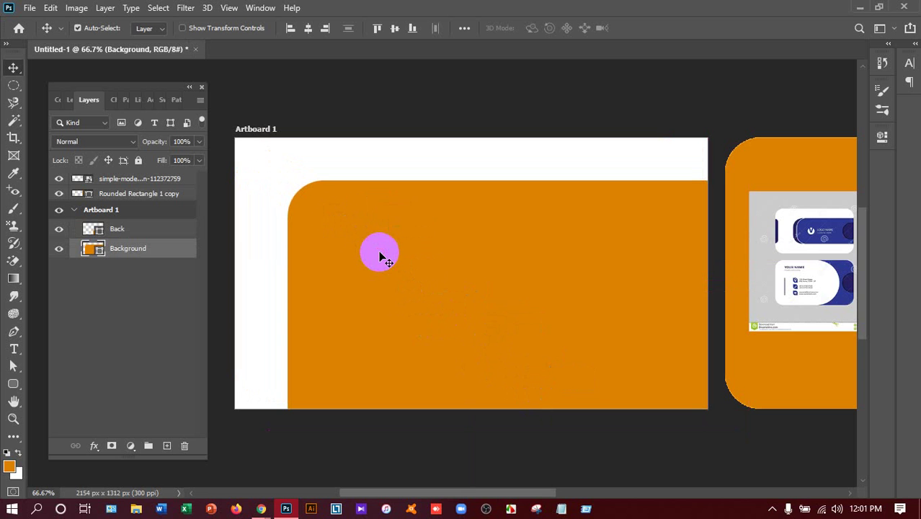
key(ctrl)
key(ctrl+z)
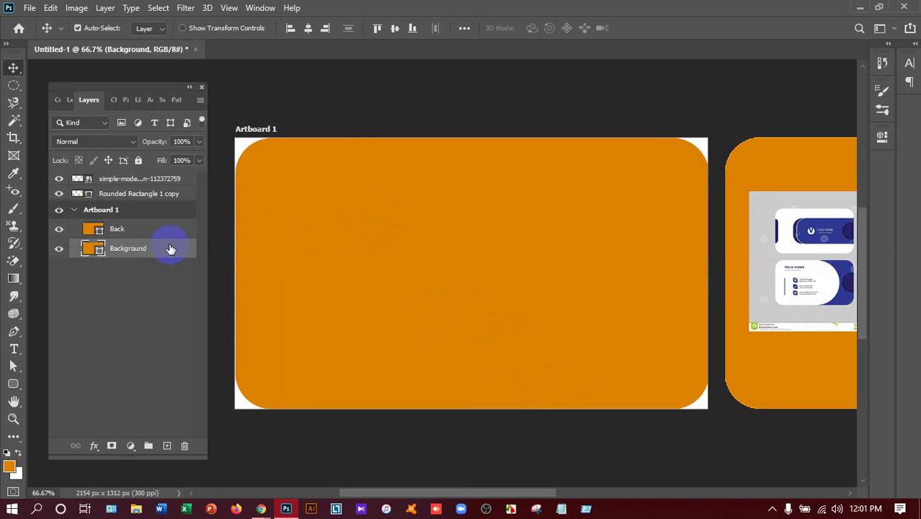
click(62, 252)
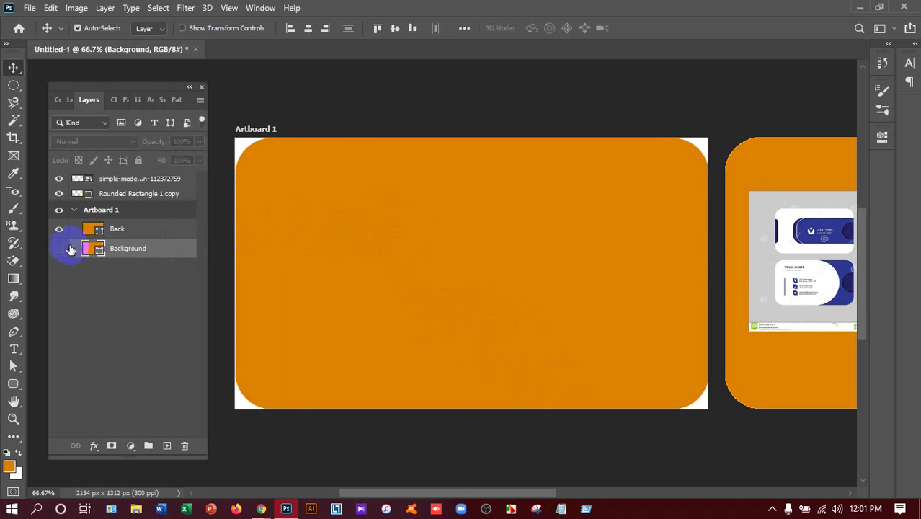
click(151, 230)
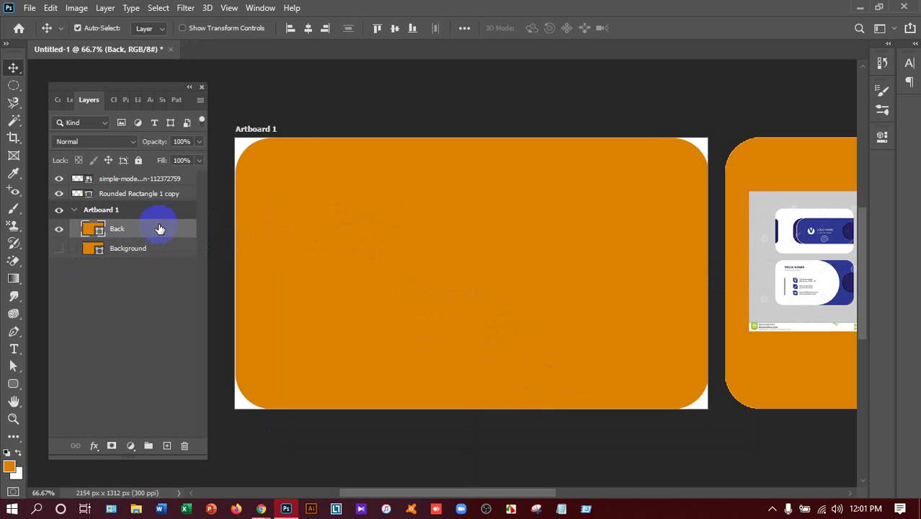
Step: Add a white #ffffff Color Overlay effect to the Back layer via Blending Options
right_click(123, 229)
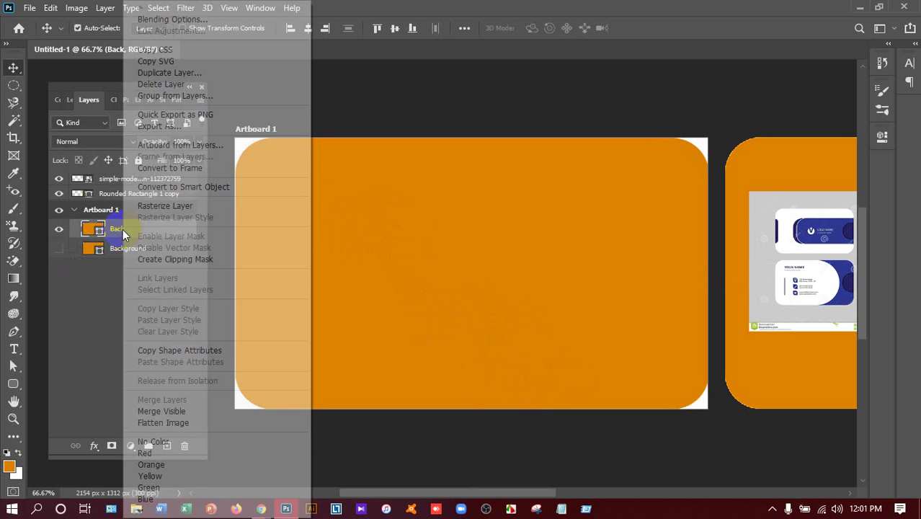
click(160, 22)
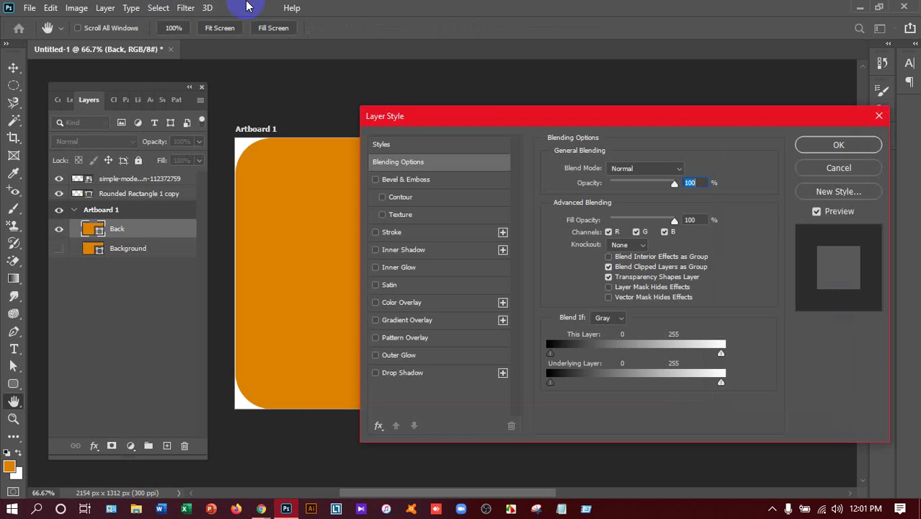
drag(485, 122, 667, 114)
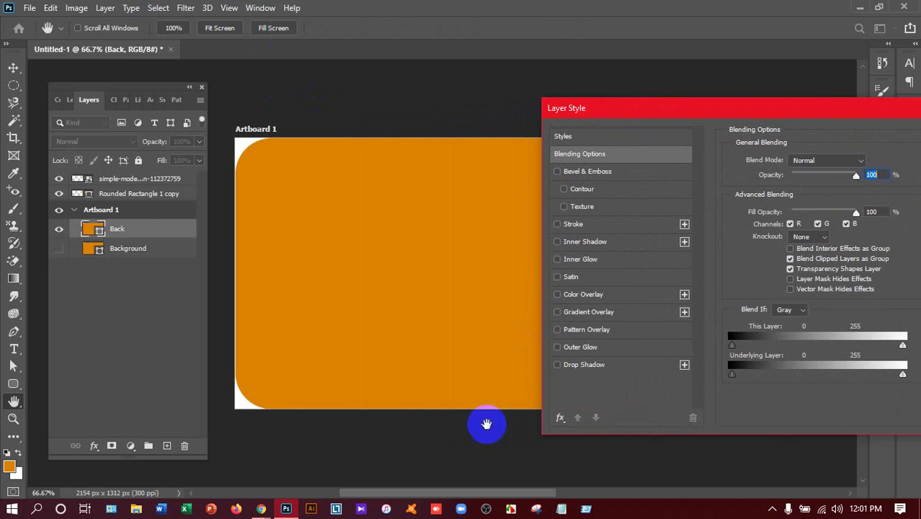
click(596, 296)
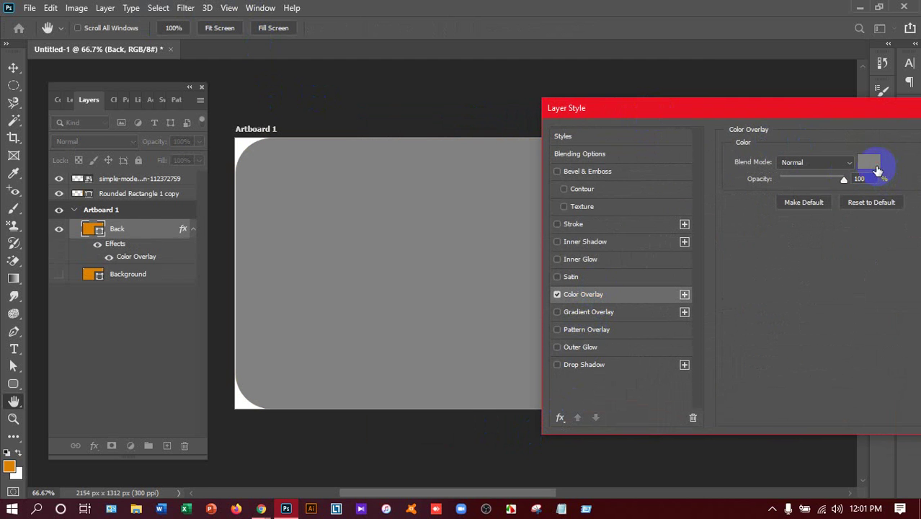
click(878, 170)
click(735, 200)
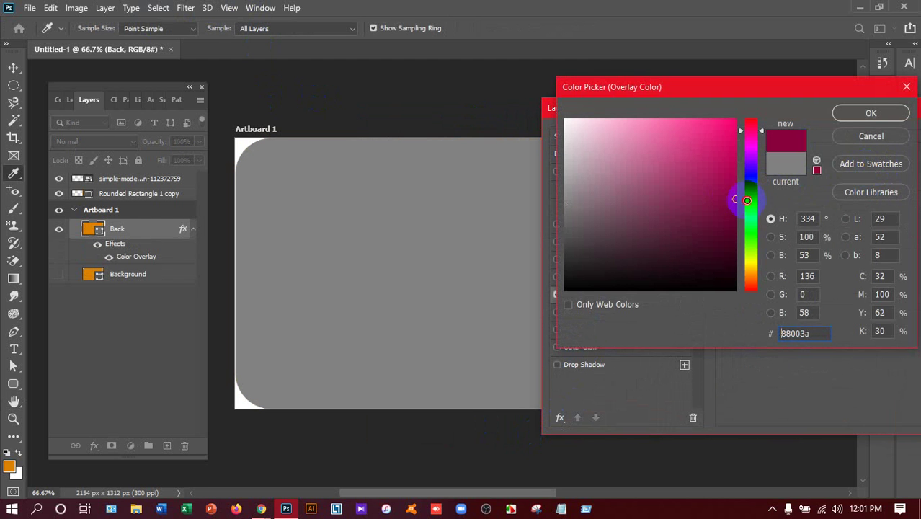
drag(720, 203, 492, 90)
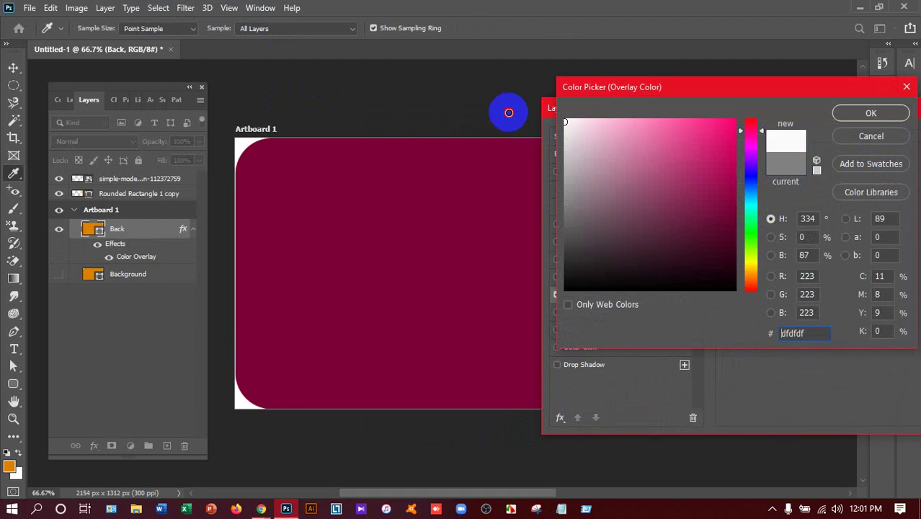
click(866, 114)
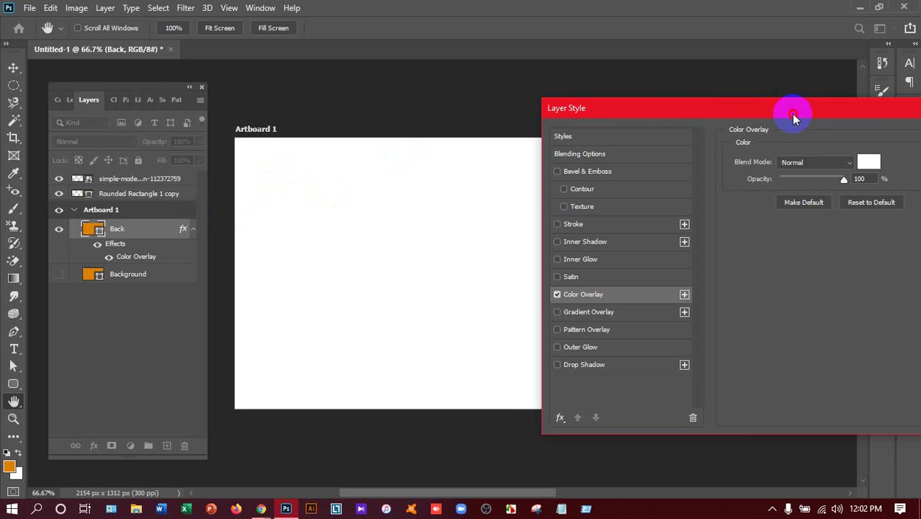
drag(792, 114, 575, 114)
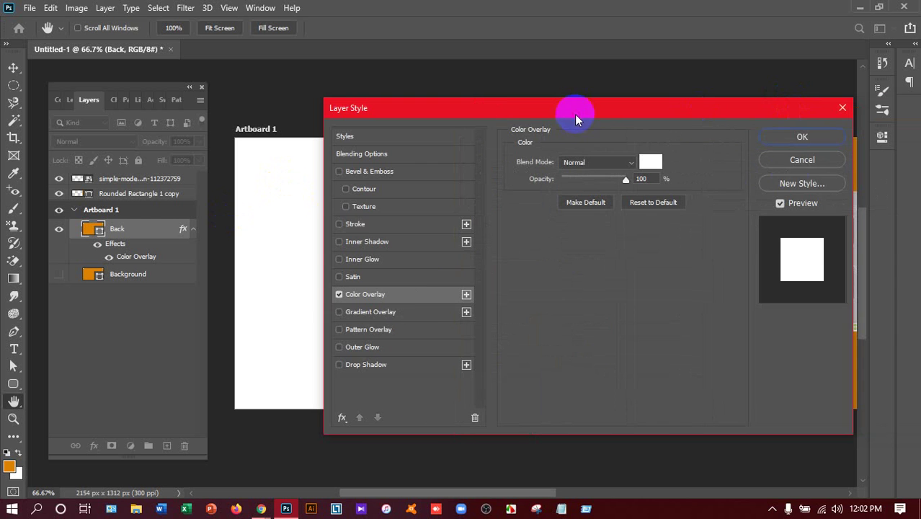
click(802, 137)
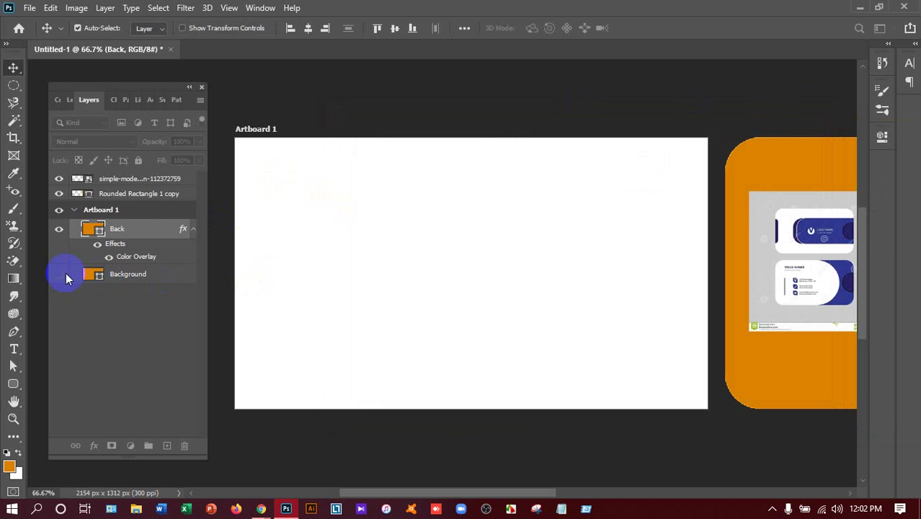
Step: Show the Background layer again and try offsetting the white Back shape, then undo it
click(59, 275)
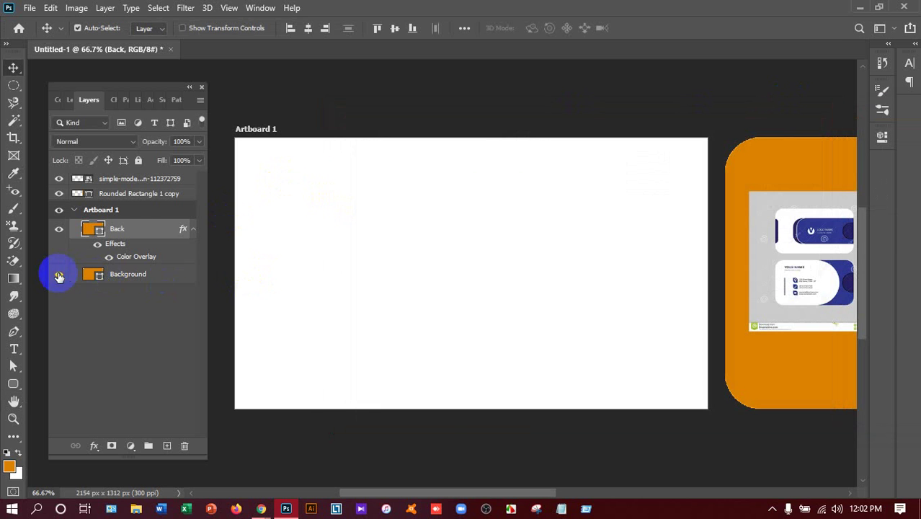
click(107, 281)
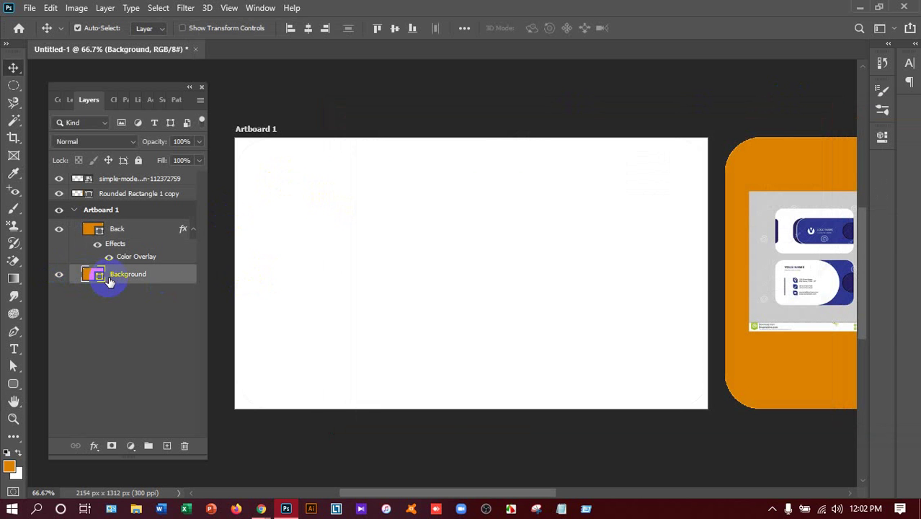
click(359, 241)
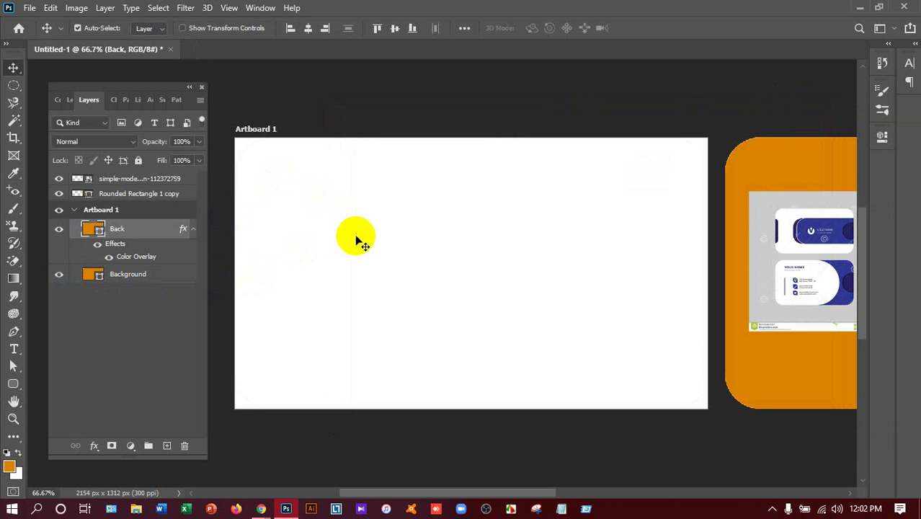
drag(359, 241, 404, 294)
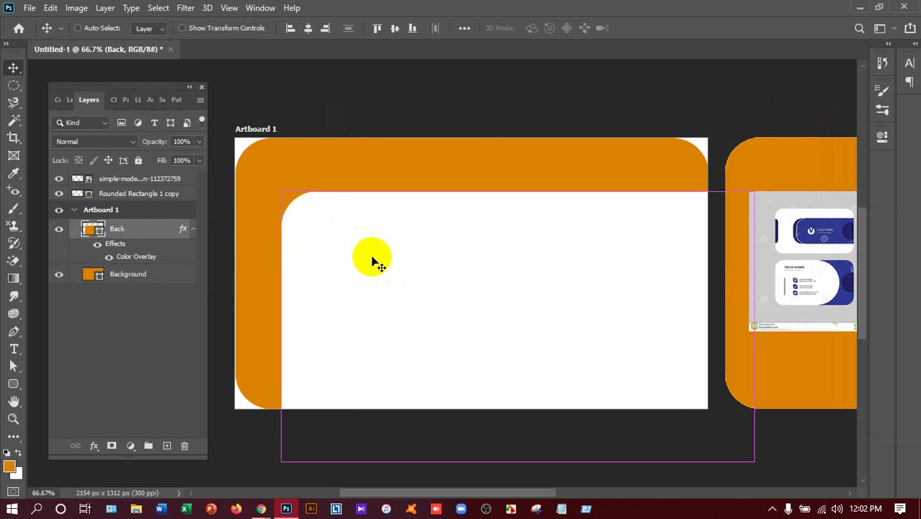
key(ctrl+z)
Step: Place Back beneath Background and, with Background selected, switch to the Elliptical Marquee Tool
drag(146, 239, 141, 289)
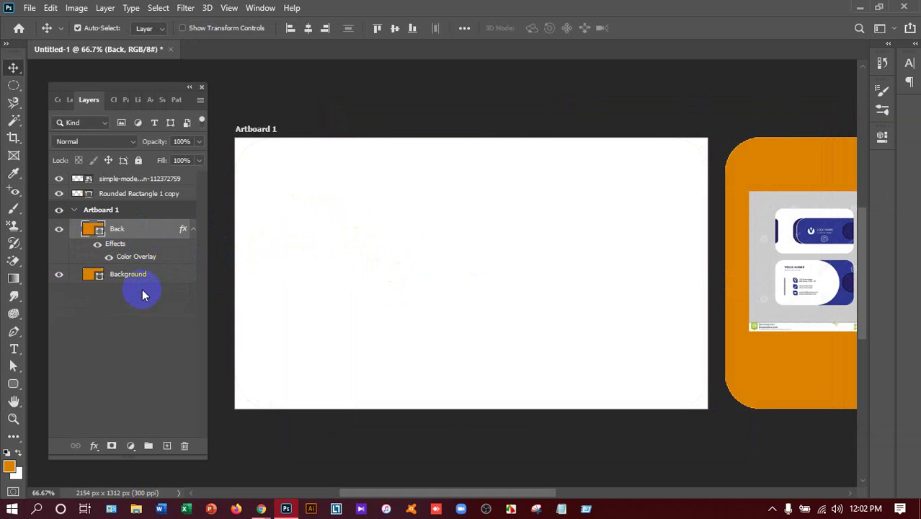
drag(148, 242, 138, 285)
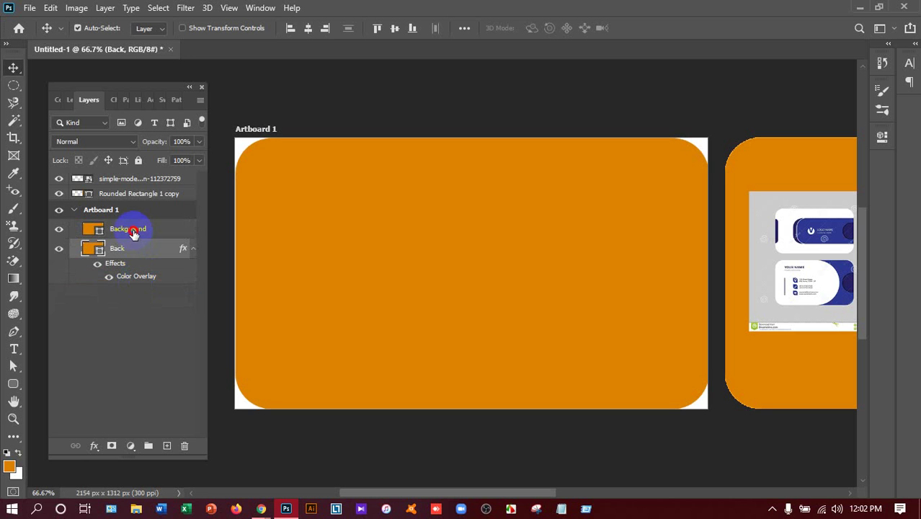
click(134, 233)
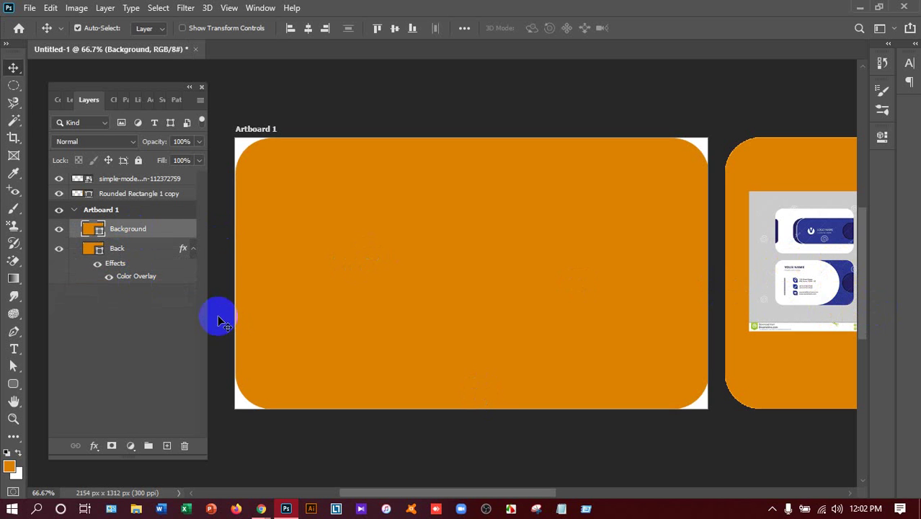
click(13, 85)
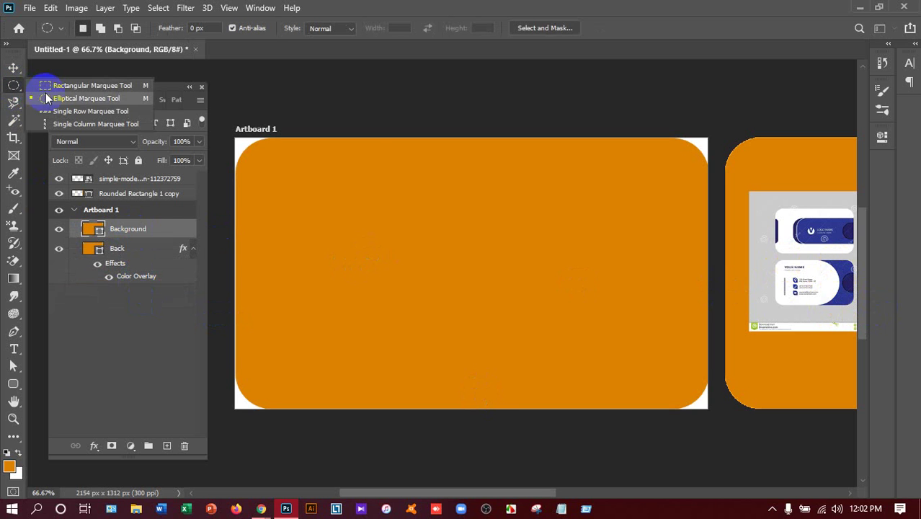
click(48, 98)
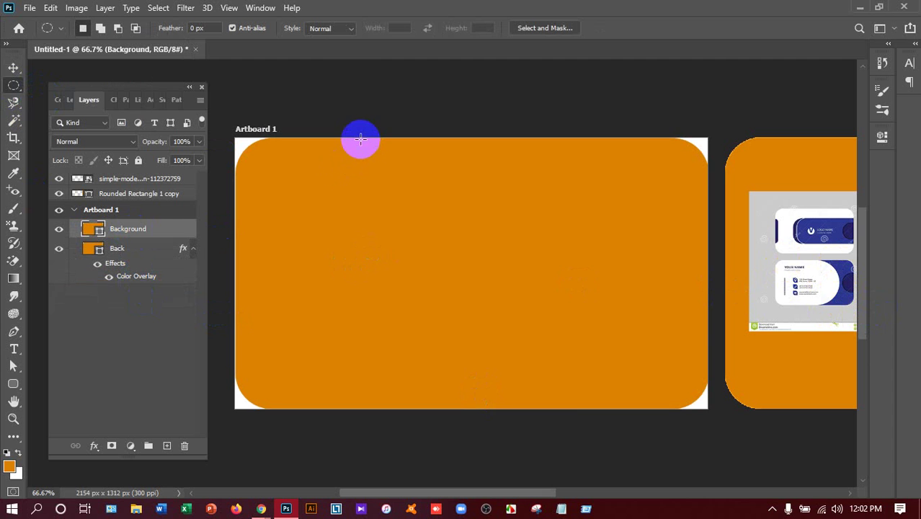
Step: Draw a large circular selection centred over the orange card
mouse_move(361, 138)
mouse_down()
mouse_move(638, 489)
mouse_move(600, 430)
mouse_move(635, 465)
mouse_up()
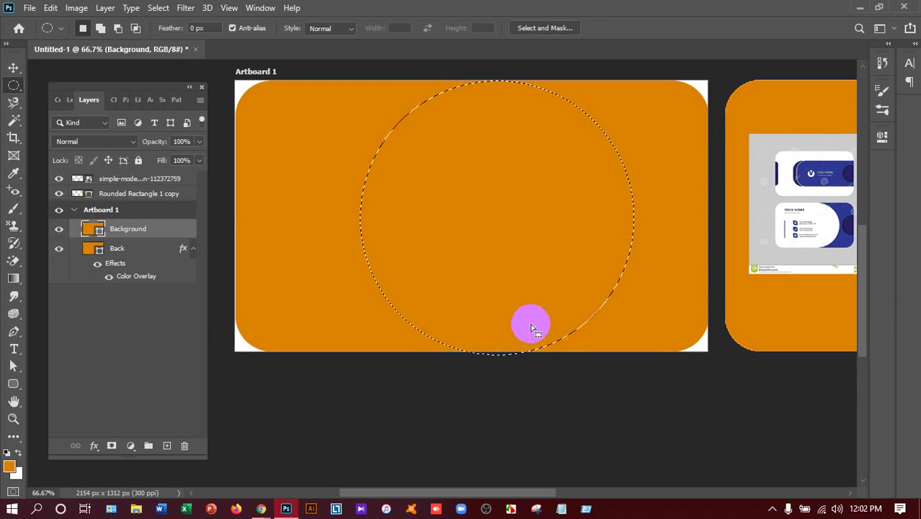
drag(530, 329, 531, 323)
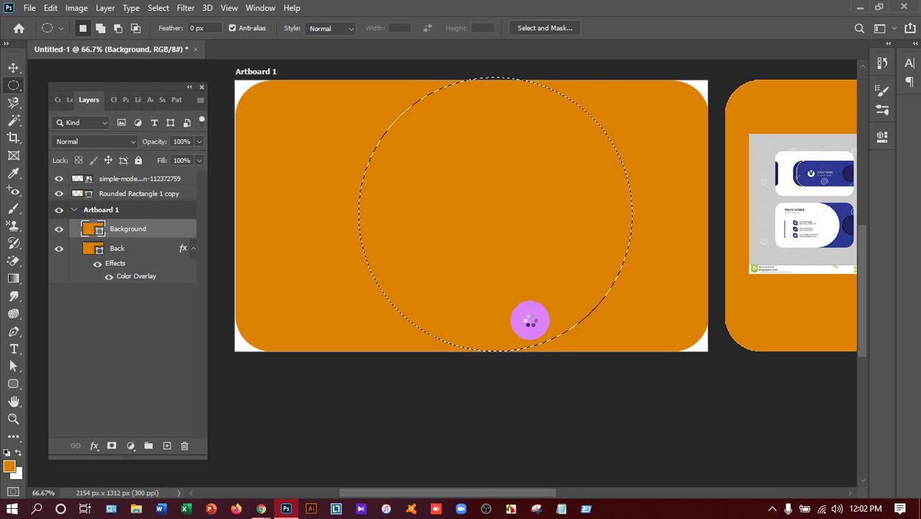
drag(529, 323, 531, 326)
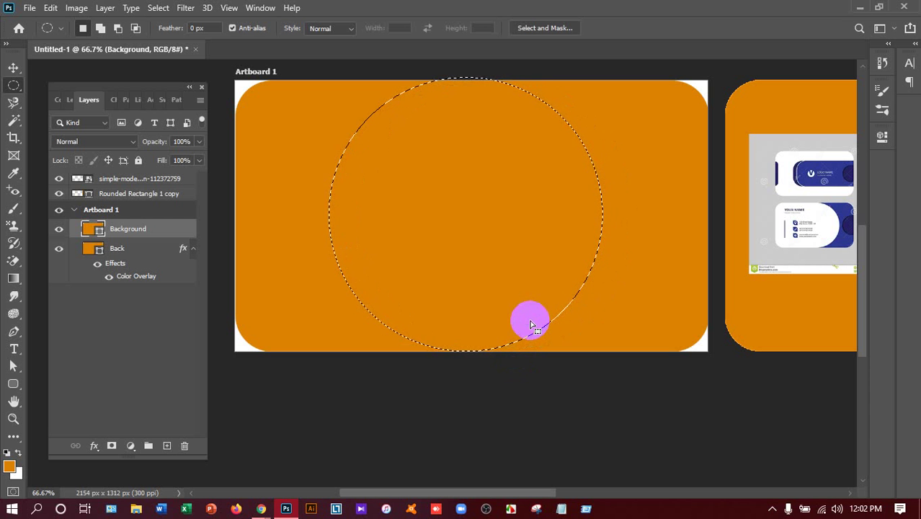
drag(531, 326, 531, 326)
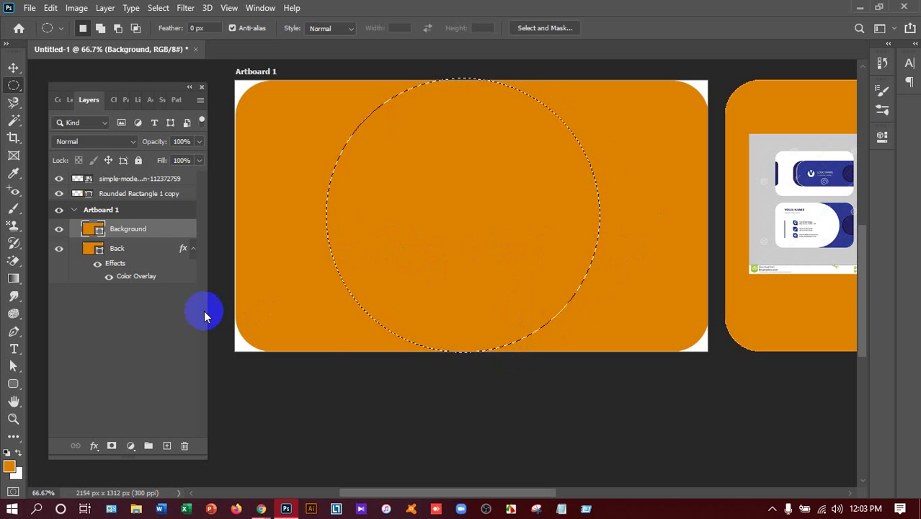
Step: Rasterize the Background layer and delete the orange inside the circle
right_click(144, 229)
click(186, 205)
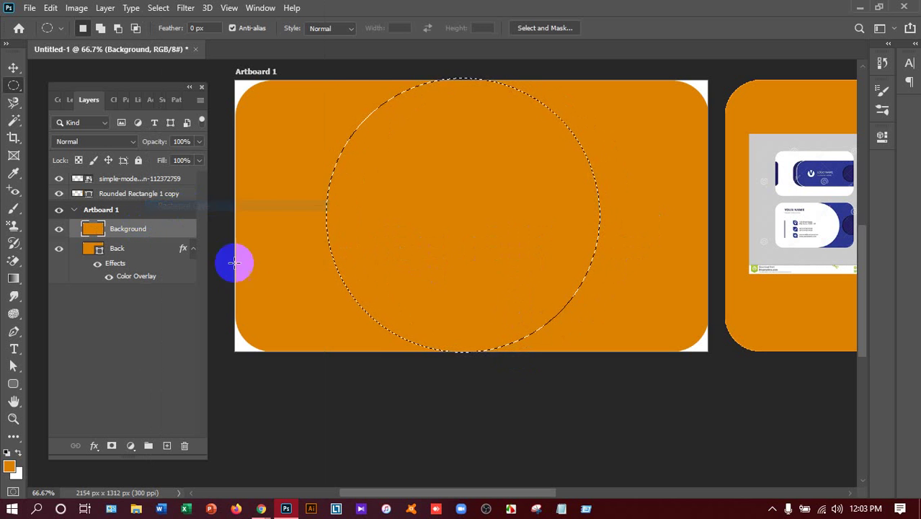
key(Delete)
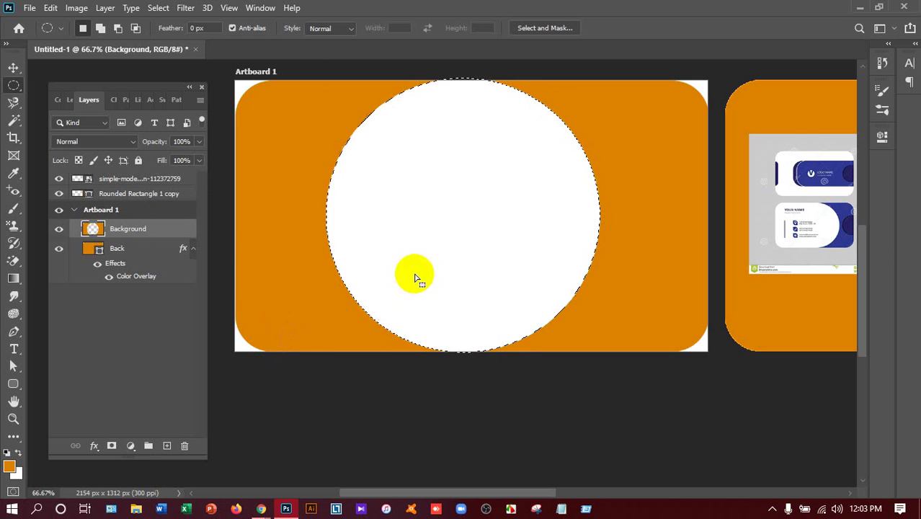
drag(525, 496, 504, 496)
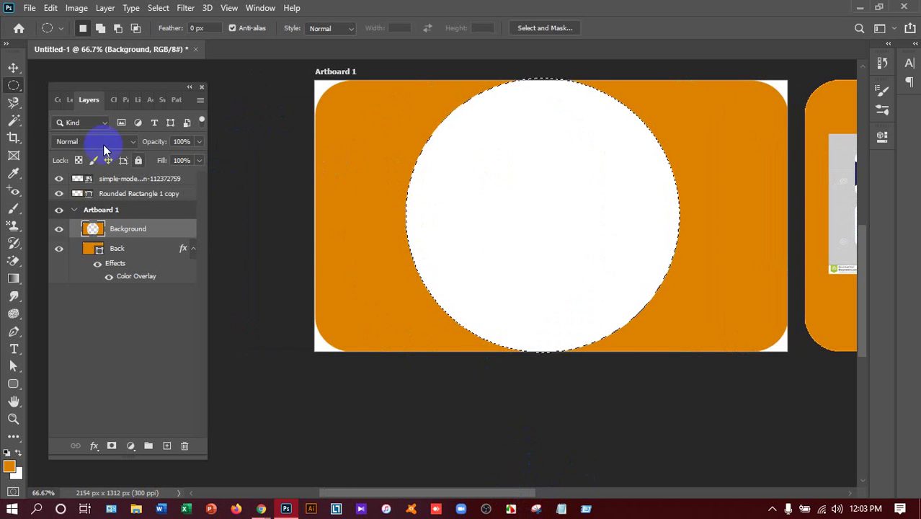
Step: Select the card's left half with the Rectangular Marquee and delete its orange
right_click(13, 85)
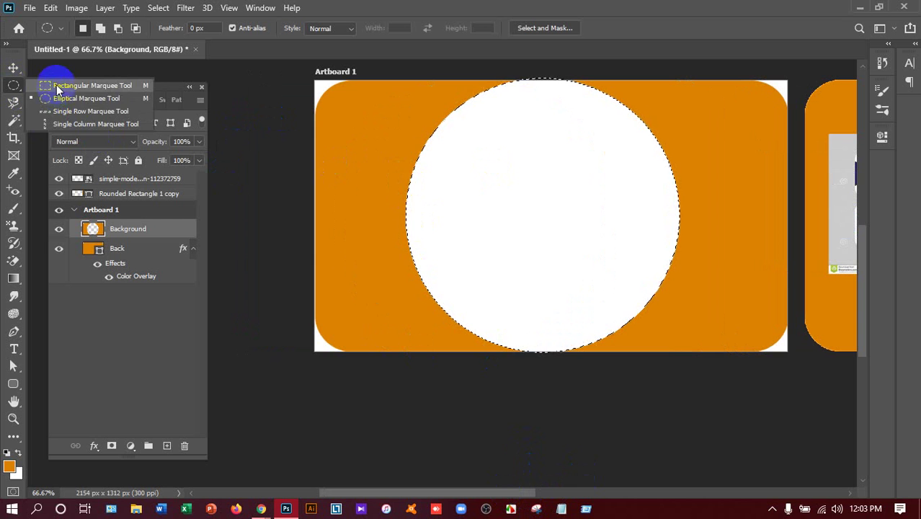
click(72, 83)
drag(284, 67, 546, 404)
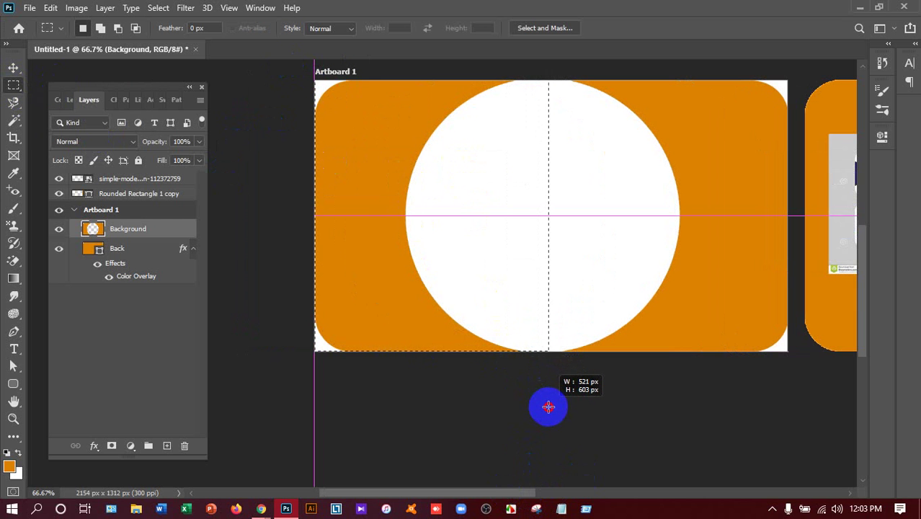
drag(546, 404, 549, 408)
key(Delete)
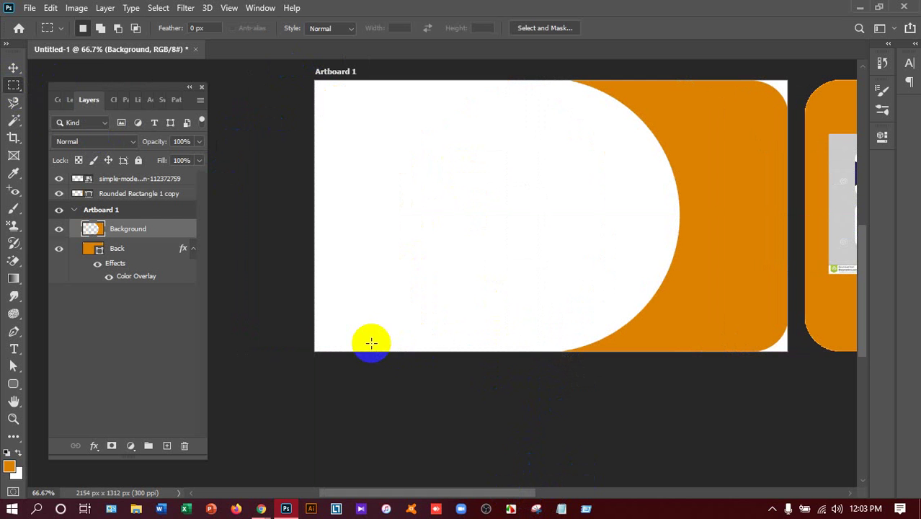
Step: Select the second card's layer and begin shifting it right, panning the view
drag(519, 496, 522, 496)
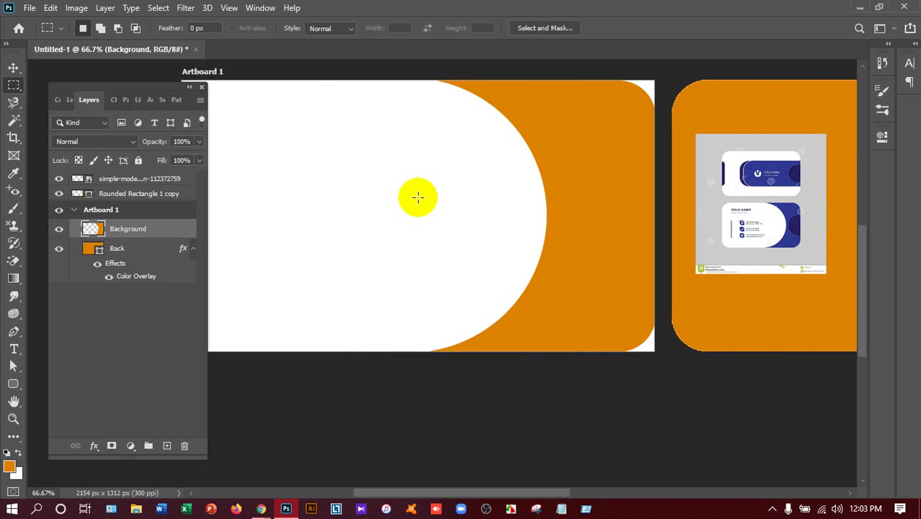
click(117, 249)
click(99, 256)
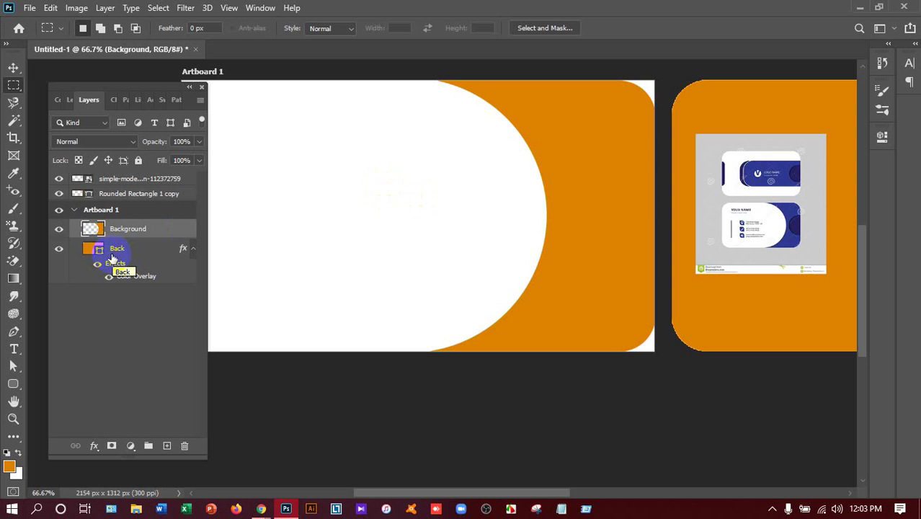
drag(623, 62, 651, 85)
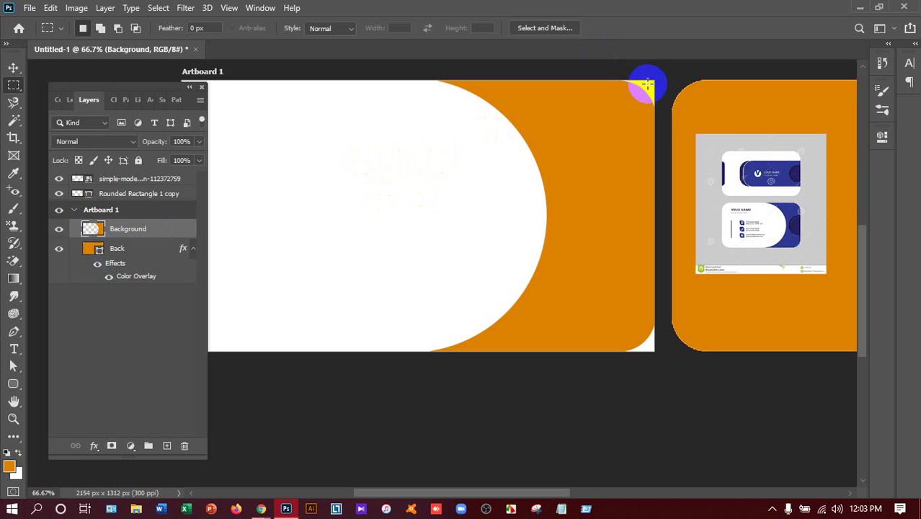
click(839, 227)
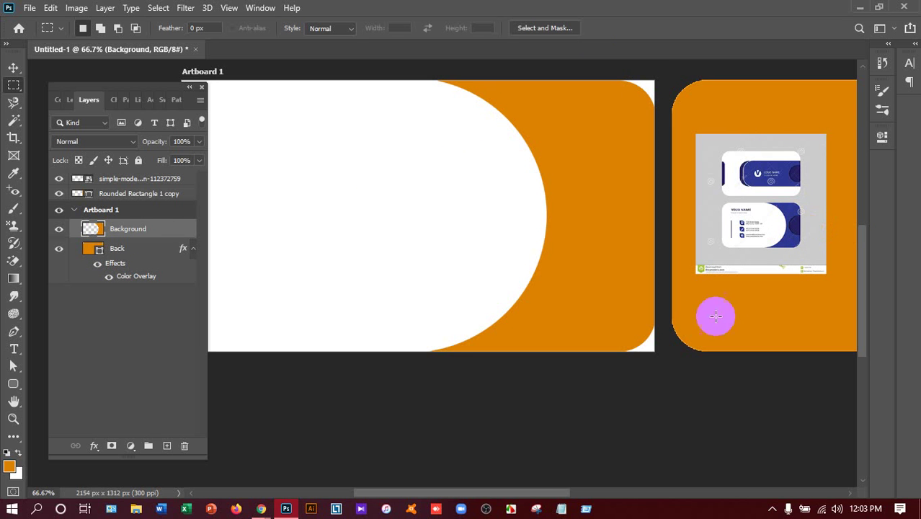
drag(522, 496, 571, 495)
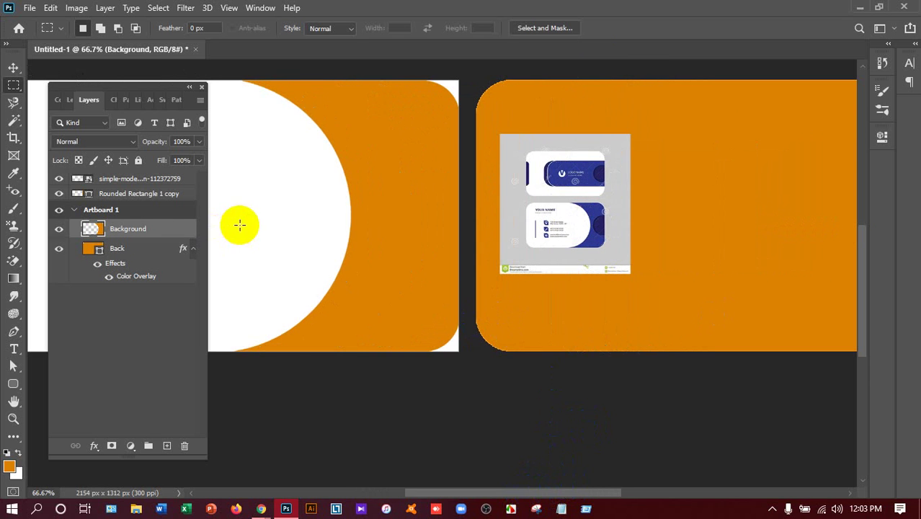
Step: Move the second orange card and the business-card image further right
key(v)
drag(506, 276, 630, 302)
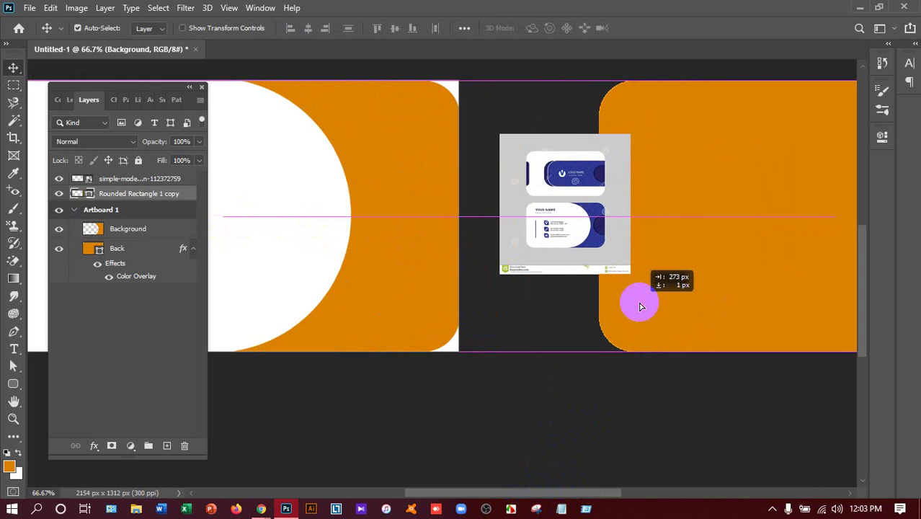
drag(556, 251, 693, 264)
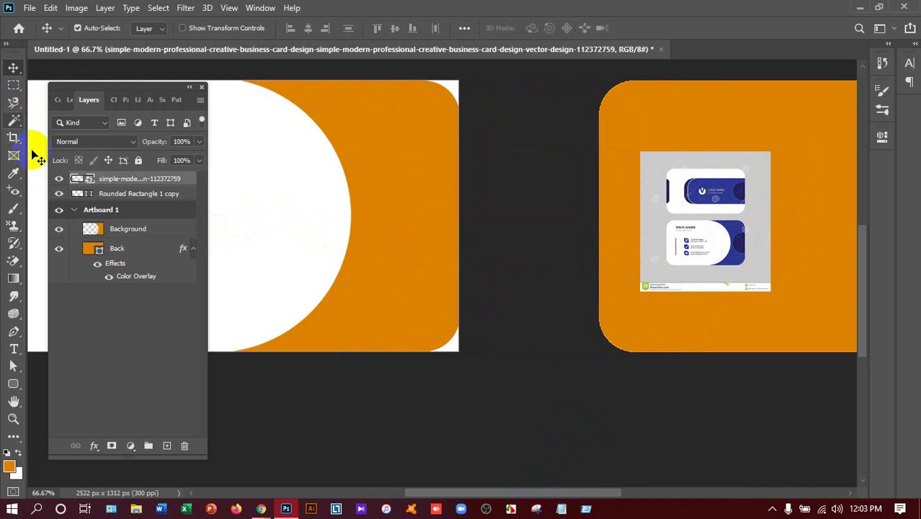
Step: Draw a 159 px circle between the two cards with the Ellipse Tool
click(10, 388)
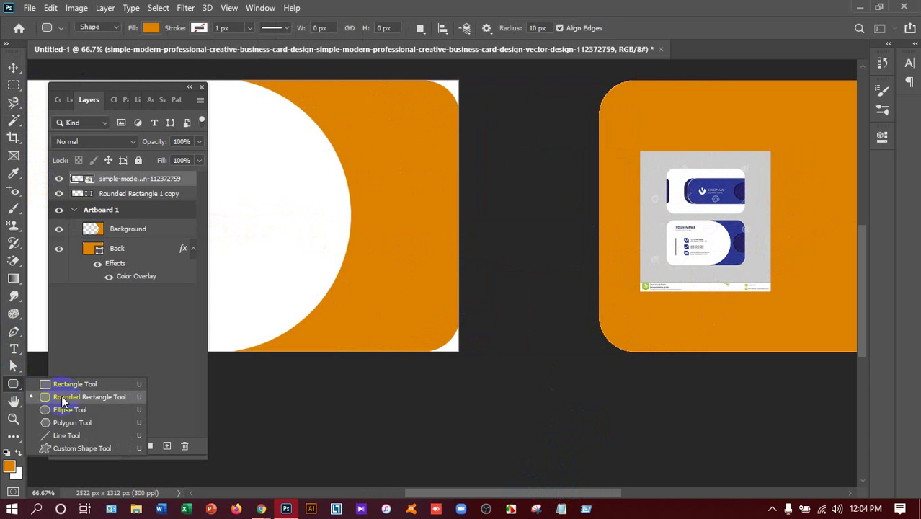
click(112, 407)
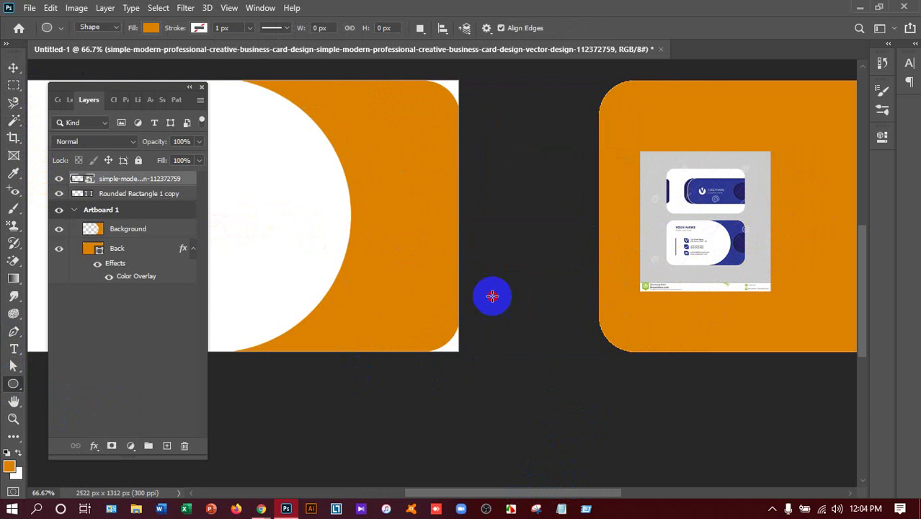
drag(491, 296, 570, 369)
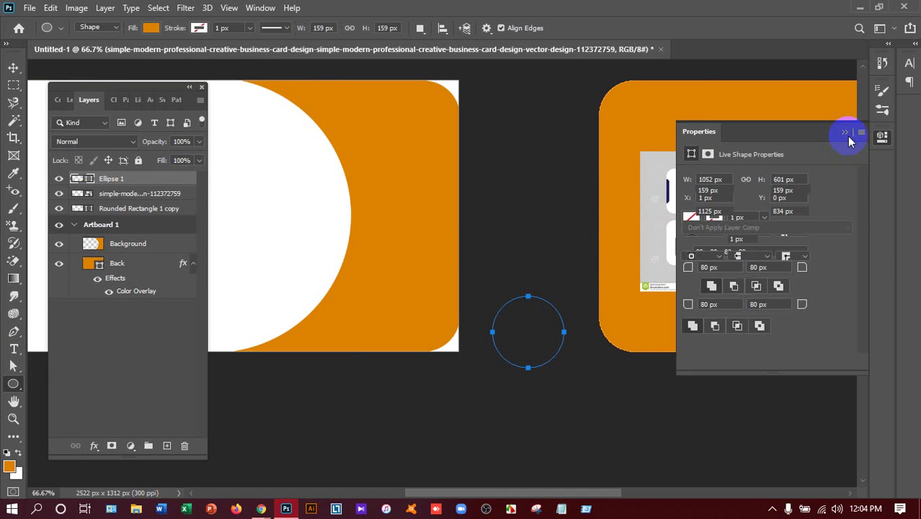
Step: Give the circle a thicker dark blue outline
click(713, 239)
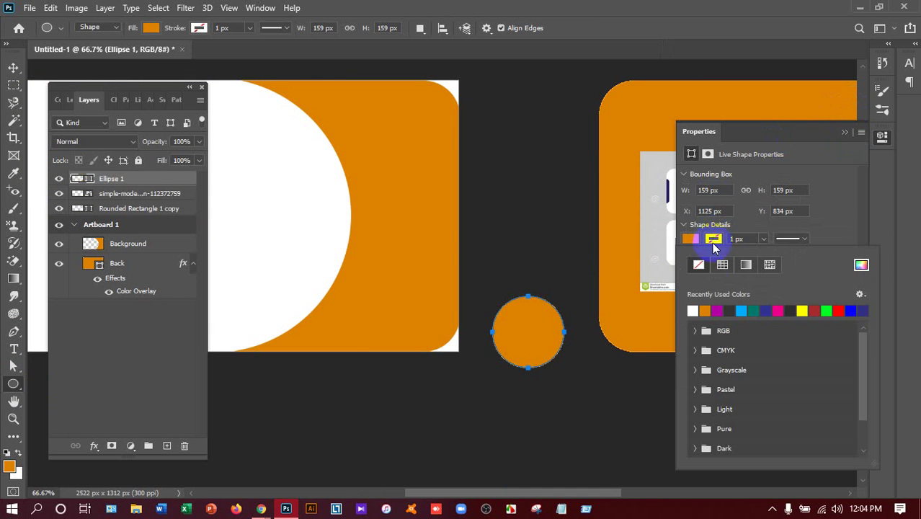
click(800, 212)
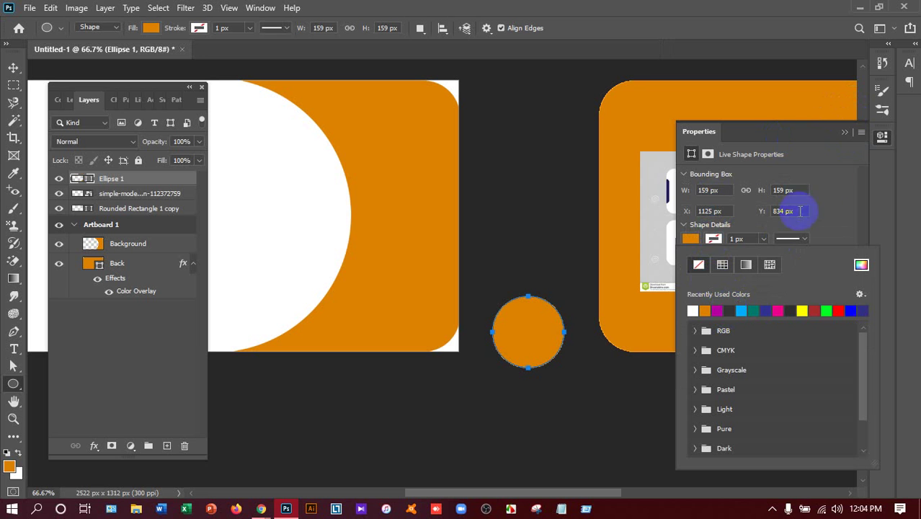
click(838, 141)
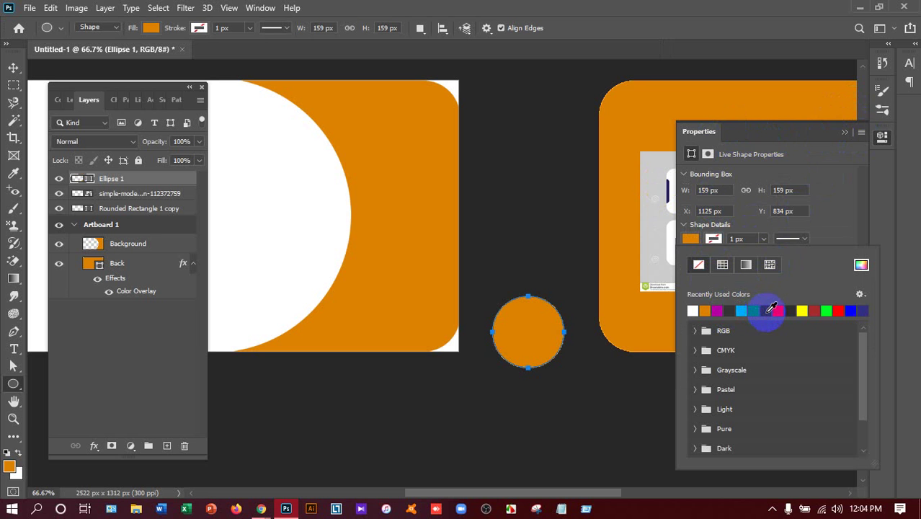
click(767, 311)
click(766, 310)
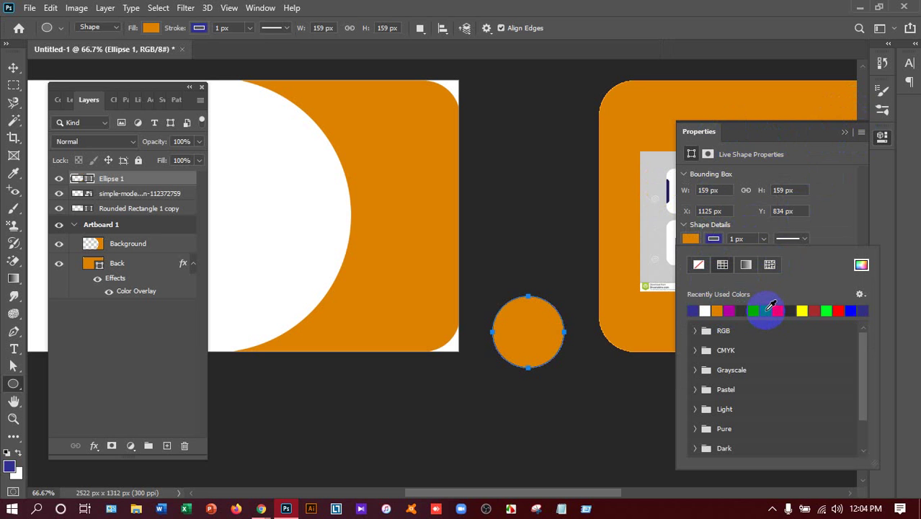
click(766, 248)
click(763, 240)
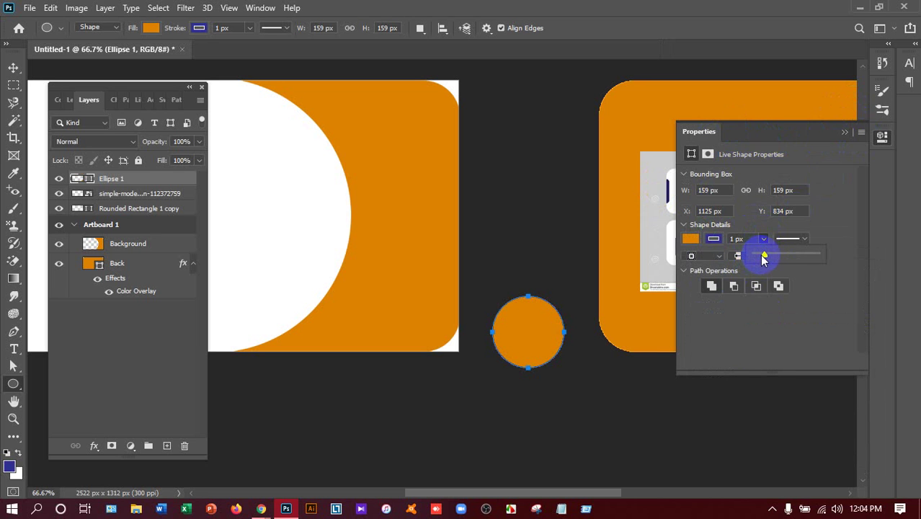
drag(764, 259, 770, 260)
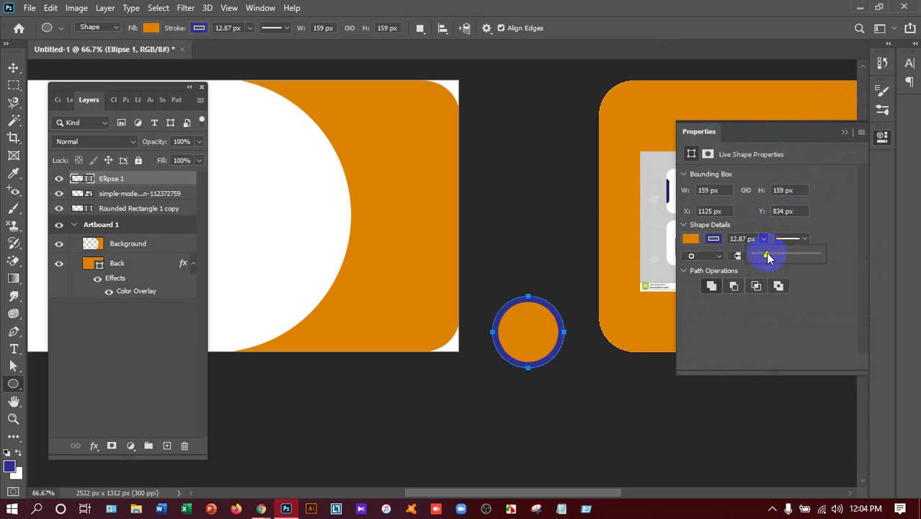
click(844, 131)
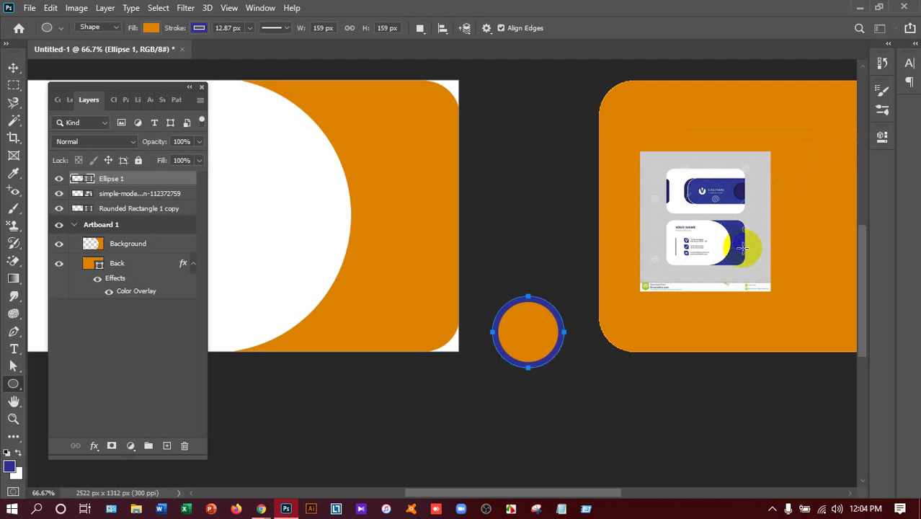
Step: Change the circle's fill colour to yellow
click(513, 266)
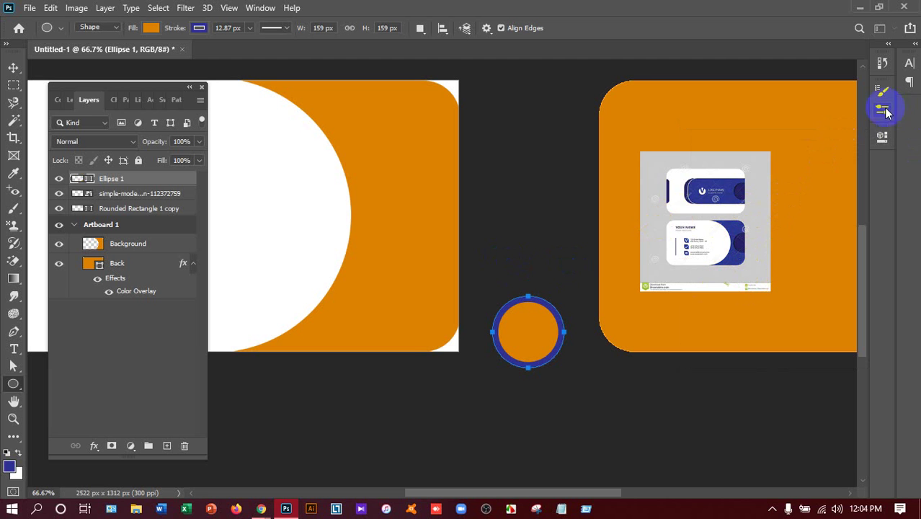
click(883, 136)
click(690, 241)
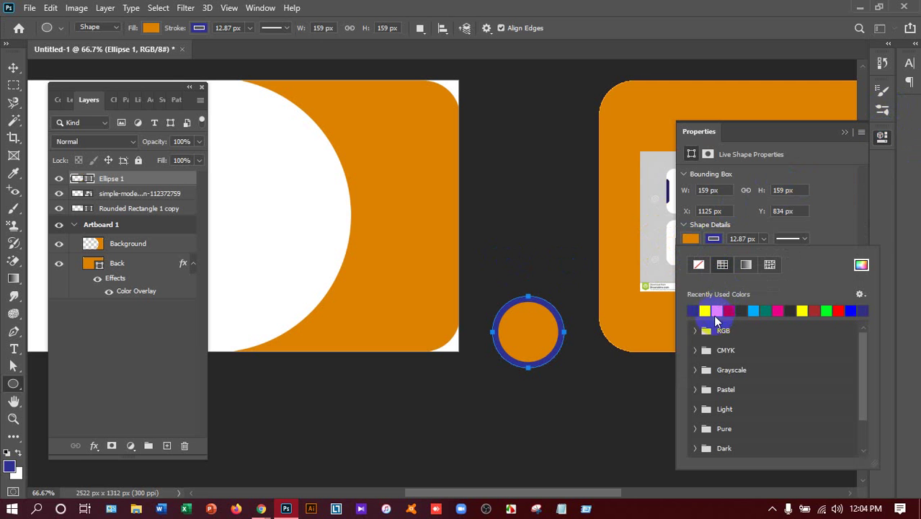
click(697, 351)
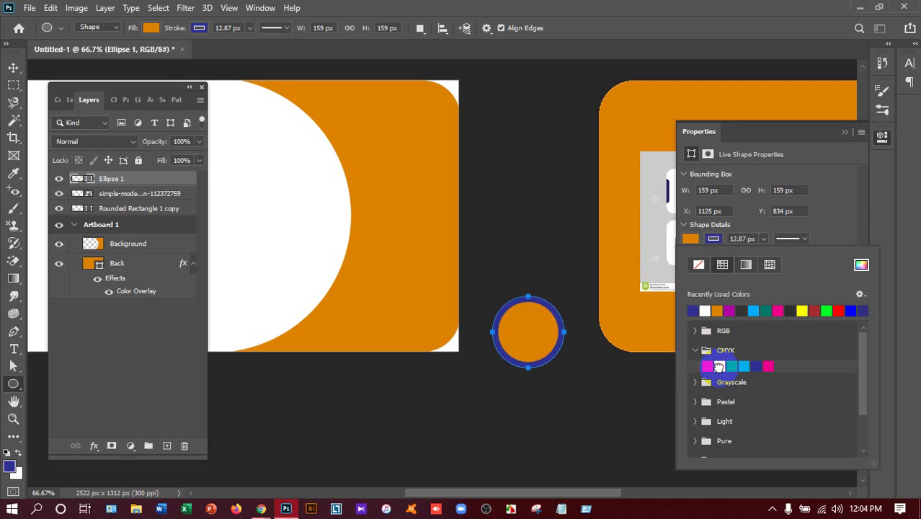
click(718, 366)
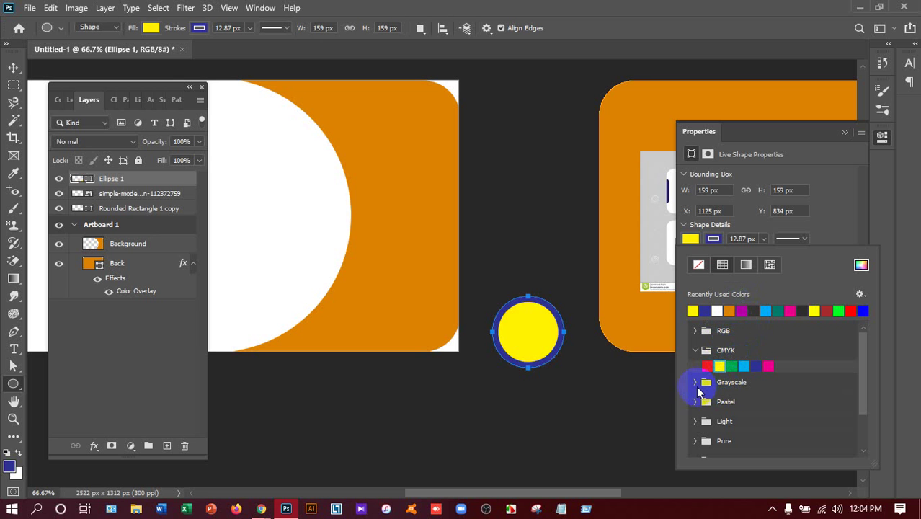
click(695, 332)
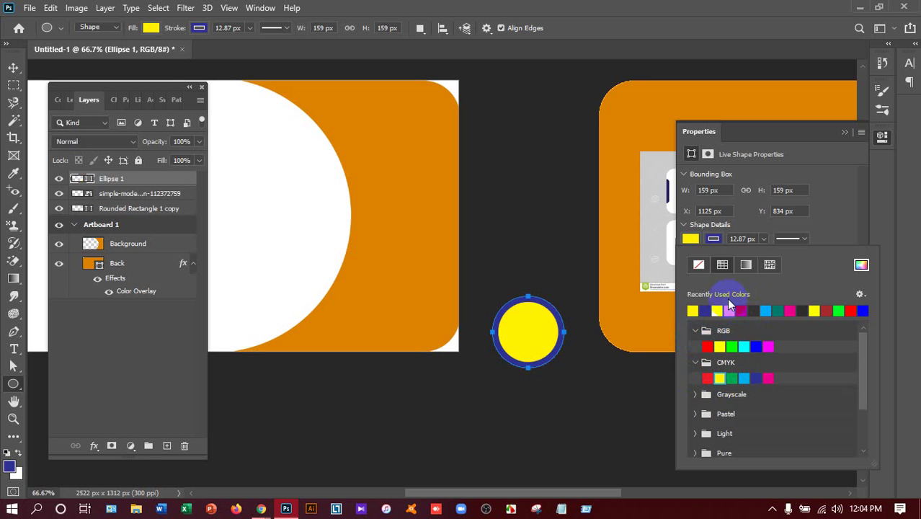
Step: Change the circle's outline to green and collapse the shape properties
click(714, 239)
click(717, 241)
click(718, 240)
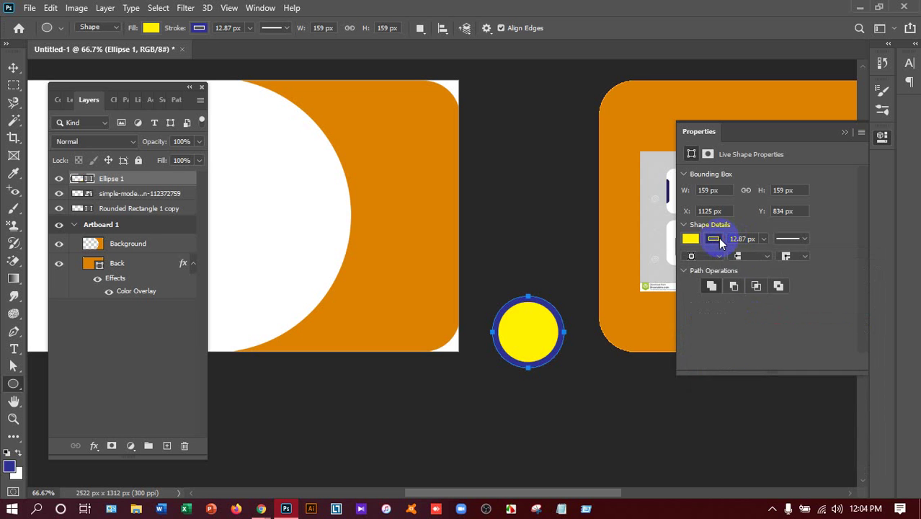
click(718, 238)
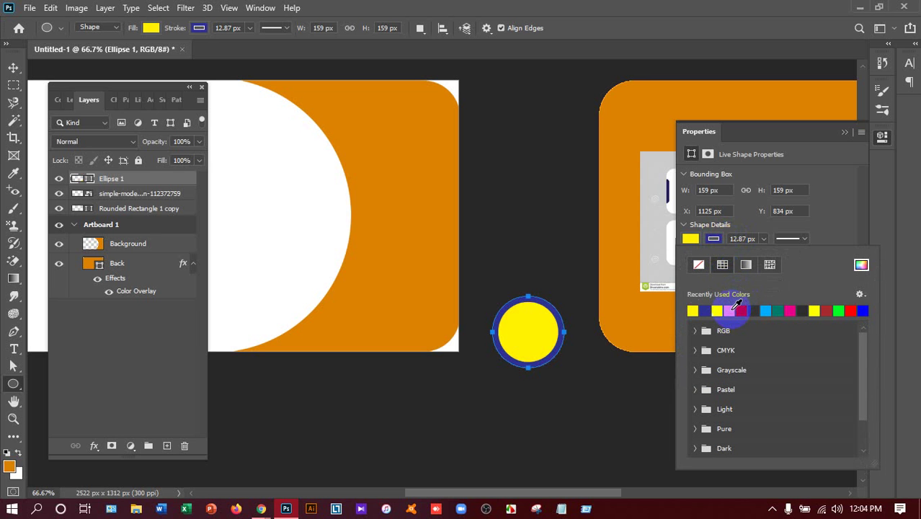
click(660, 317)
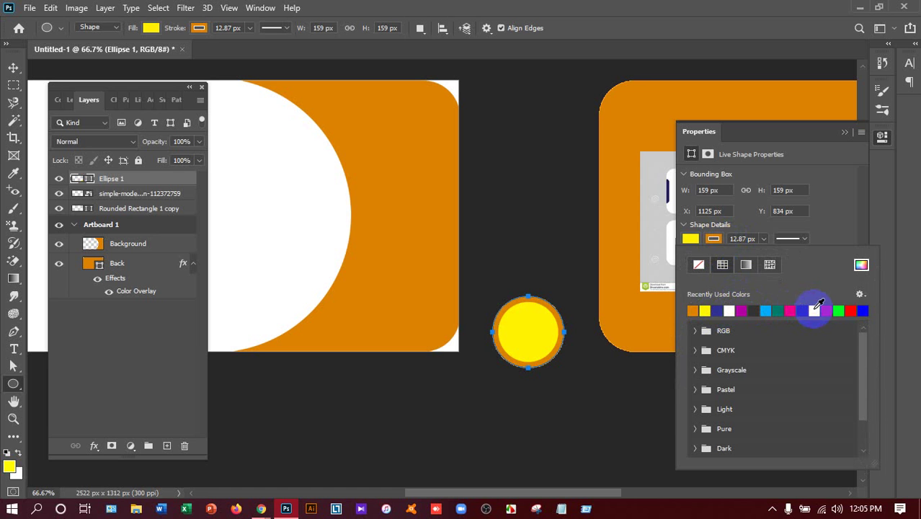
click(819, 304)
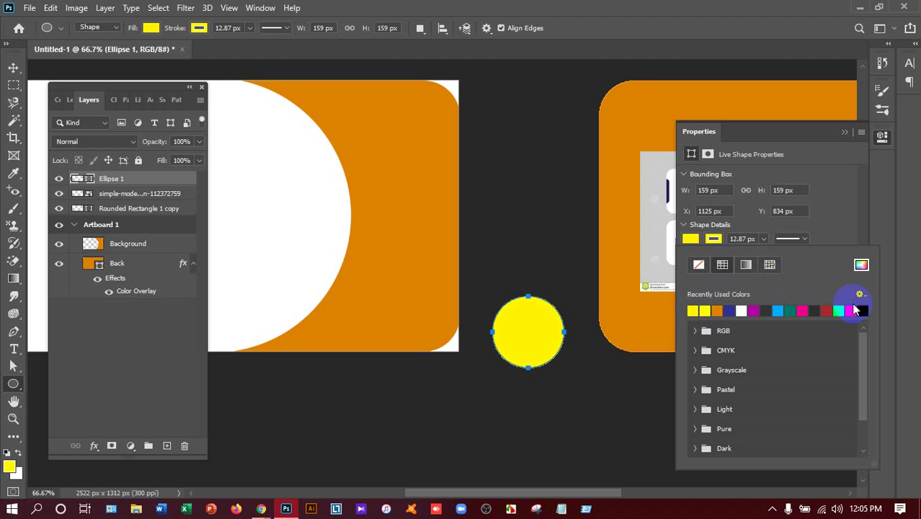
click(842, 310)
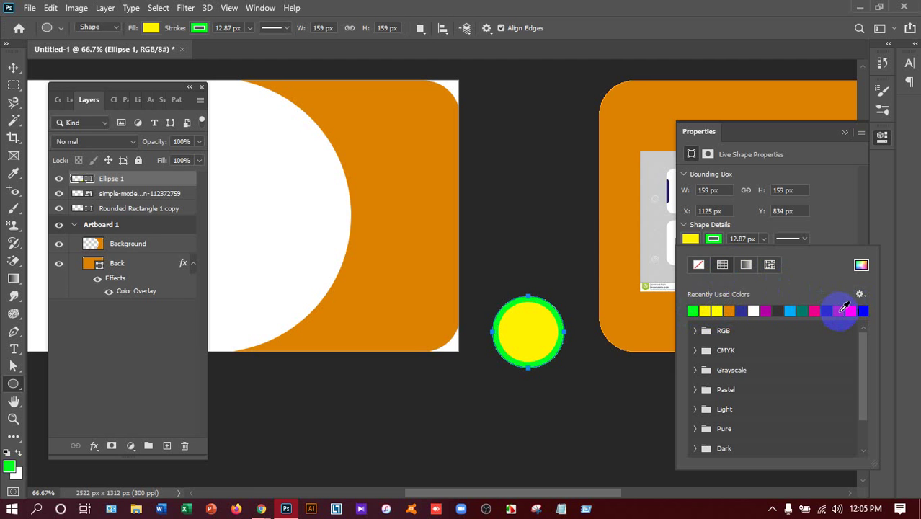
click(847, 133)
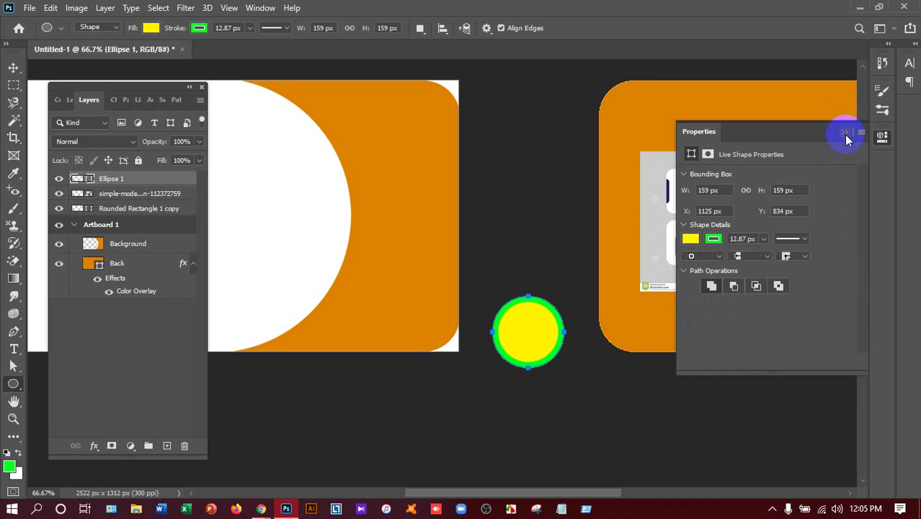
click(844, 134)
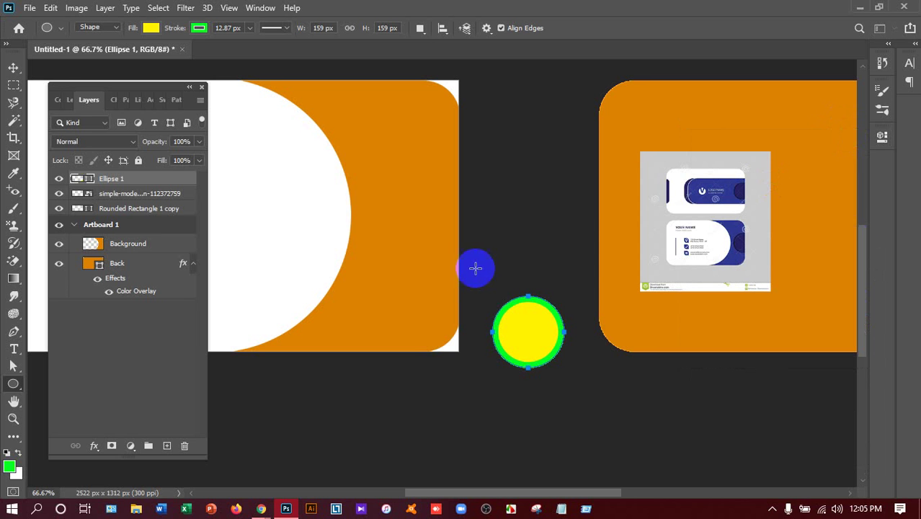
Step: Move the circle onto the orange card's right edge inside Artboard 1
click(13, 68)
mouse_move(535, 323)
mouse_down()
mouse_move(498, 253)
mouse_move(453, 212)
mouse_up()
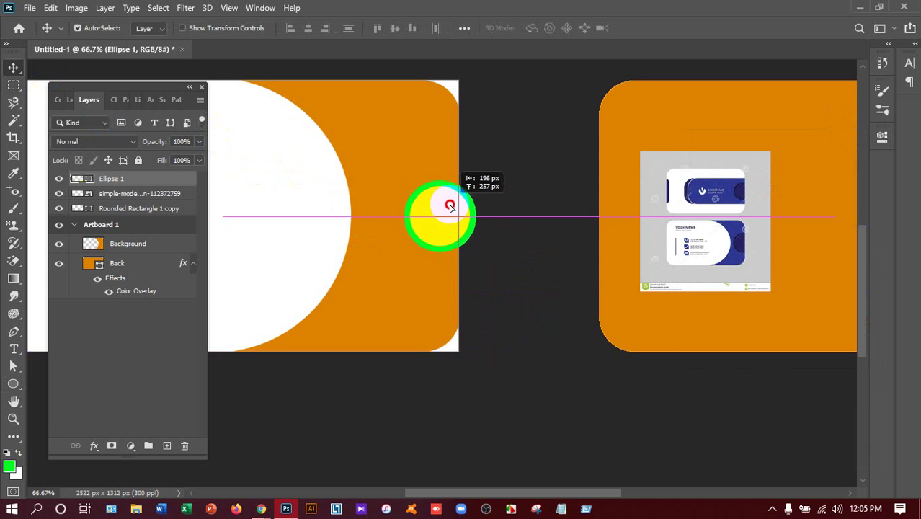
drag(453, 211, 452, 213)
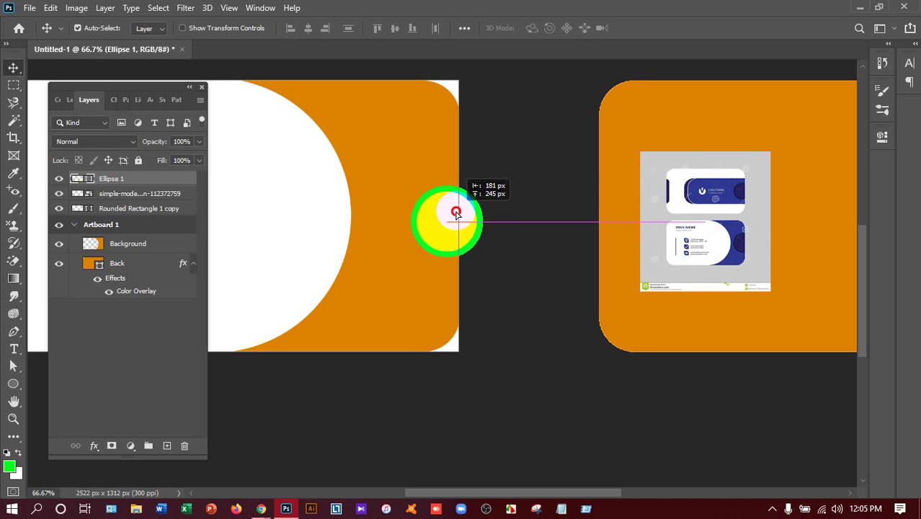
mouse_move(453, 213)
mouse_down()
mouse_move(460, 213)
mouse_move(449, 213)
mouse_up()
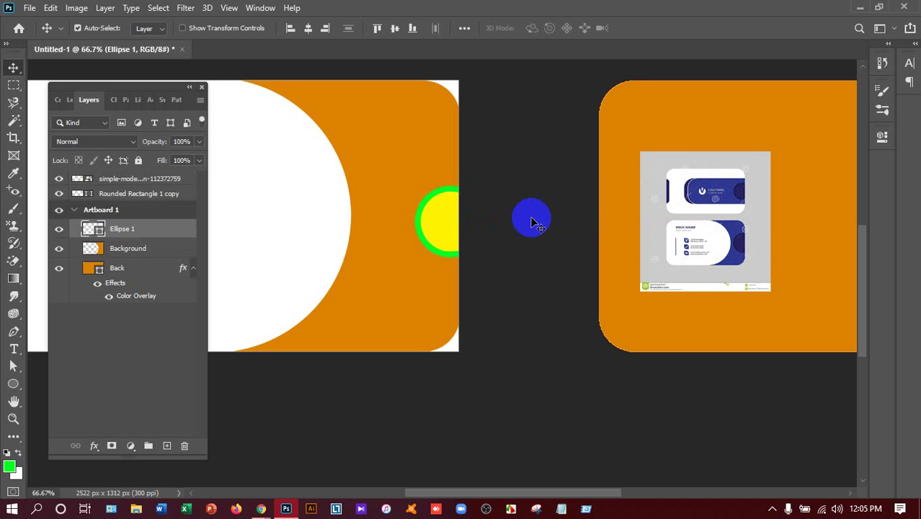
click(444, 232)
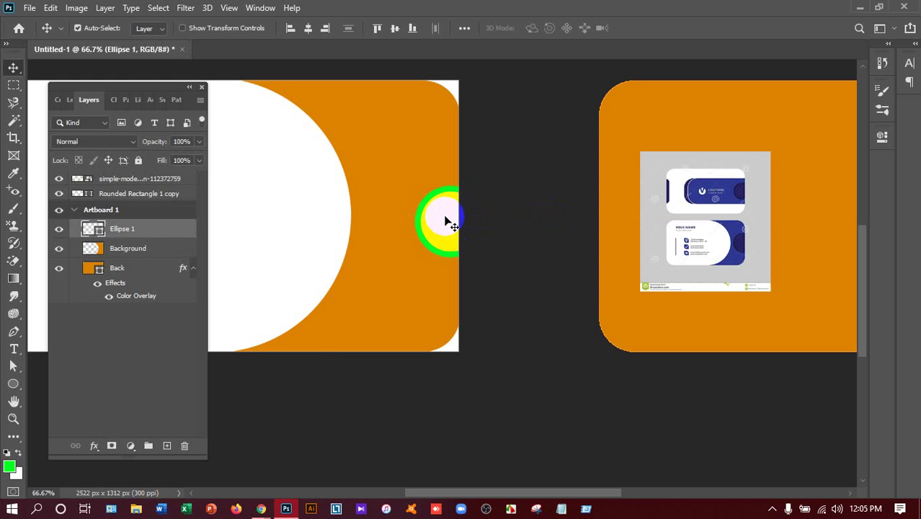
Step: Make Ellipse 1 a clipping mask on the orange Background layer
right_click(137, 231)
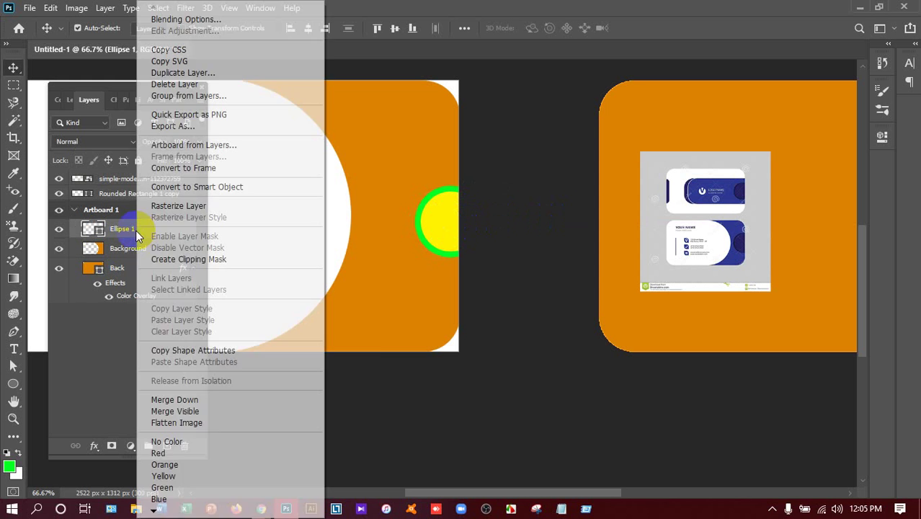
click(199, 262)
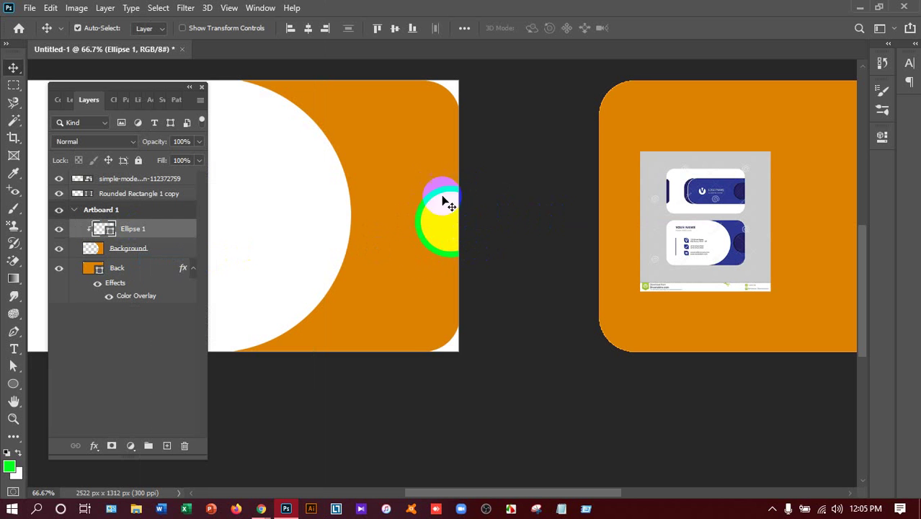
mouse_move(487, 220)
mouse_down()
mouse_move(426, 242)
mouse_move(740, 205)
mouse_up()
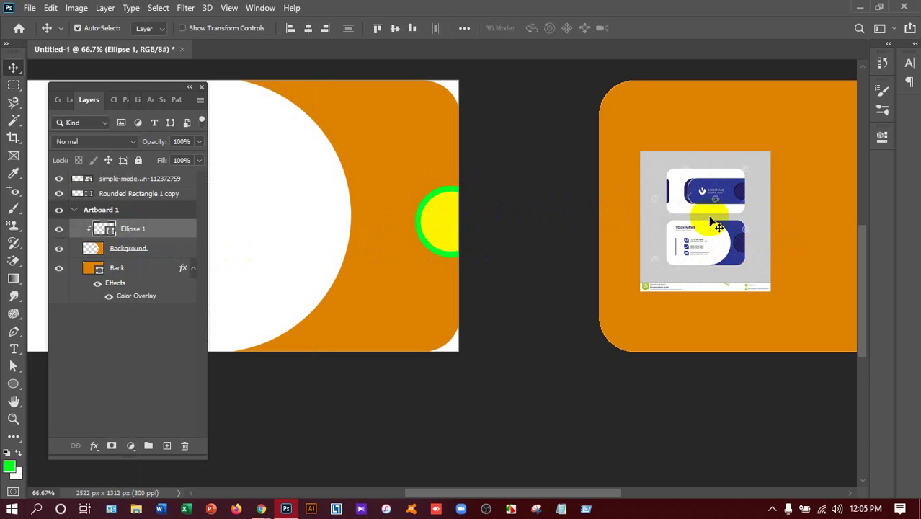
Step: Move the business-card image onto the left card and scale it to 34.56% by 29.03%
mouse_move(677, 214)
mouse_down()
mouse_move(308, 206)
mouse_move(317, 206)
mouse_up()
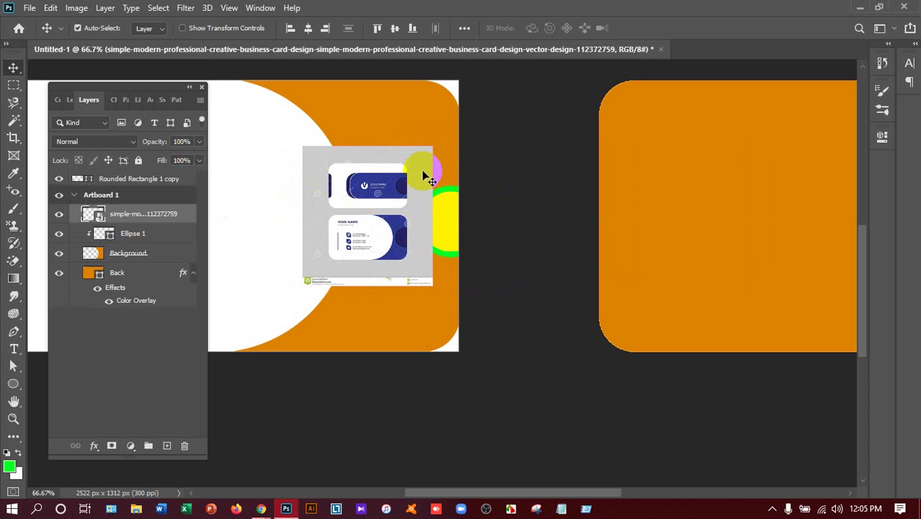
key(ctrl+t)
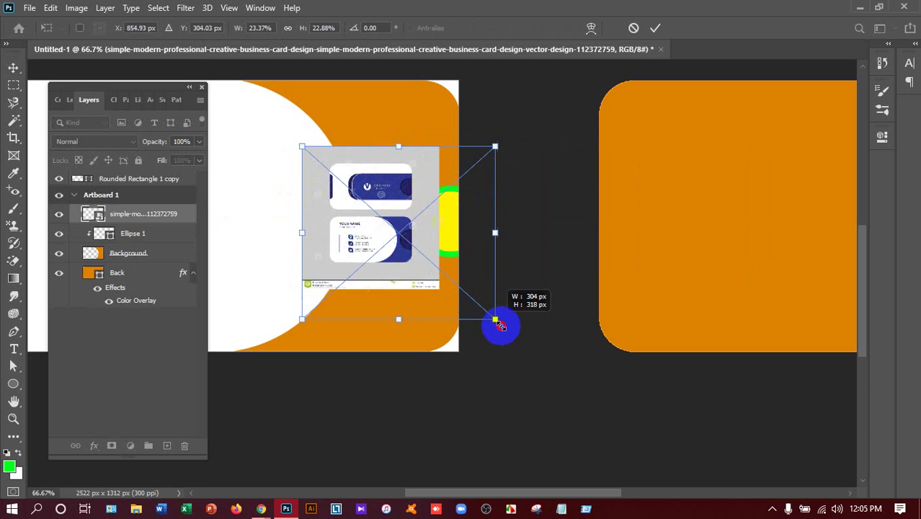
drag(433, 286, 503, 319)
drag(448, 257, 397, 245)
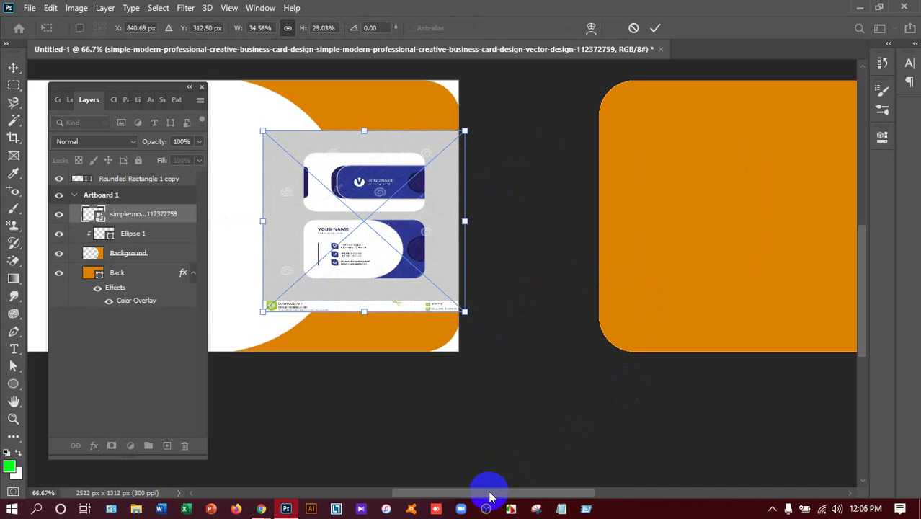
drag(488, 496, 513, 496)
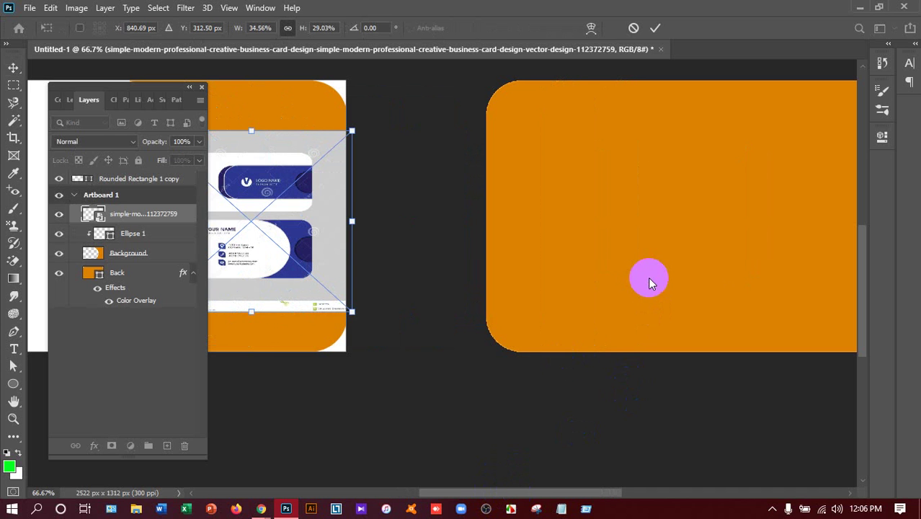
key(Return)
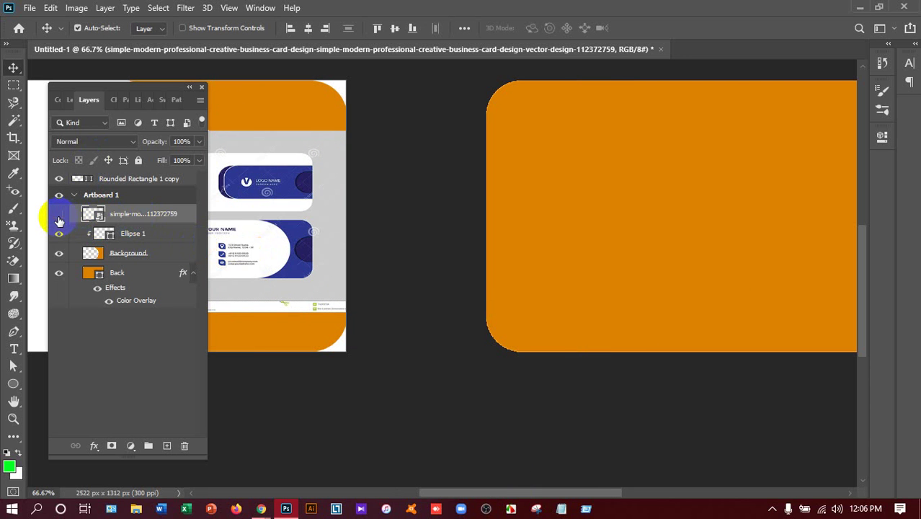
Step: Nudge the orange rounded rectangle copy left and down, checking layers by toggling visibility
click(59, 216)
click(59, 216)
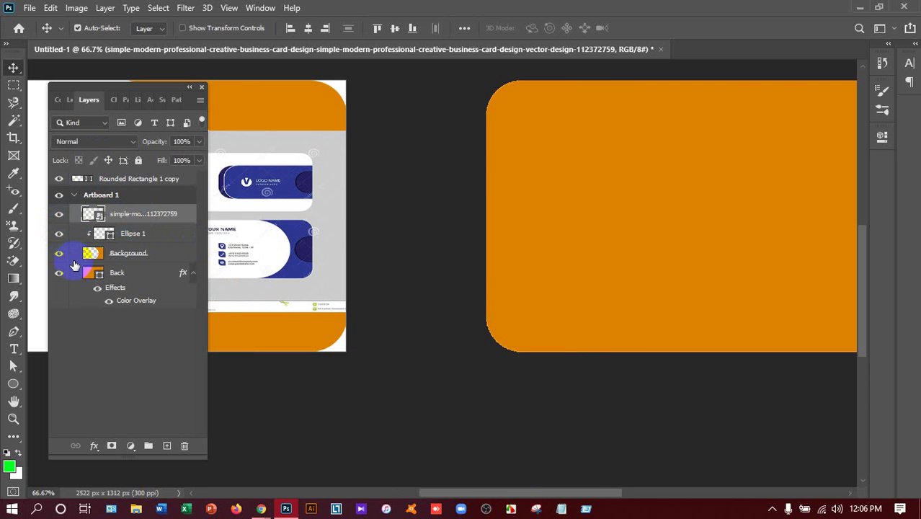
click(98, 221)
drag(564, 218, 518, 235)
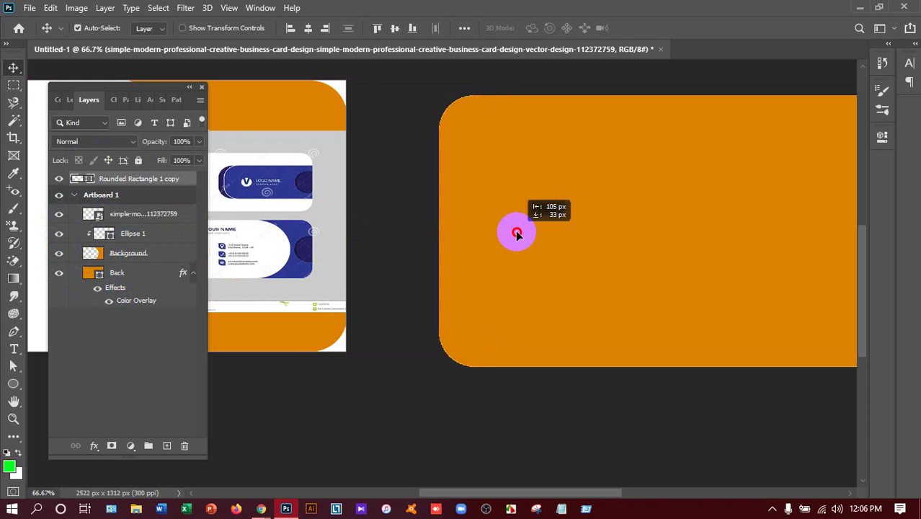
click(61, 180)
click(60, 180)
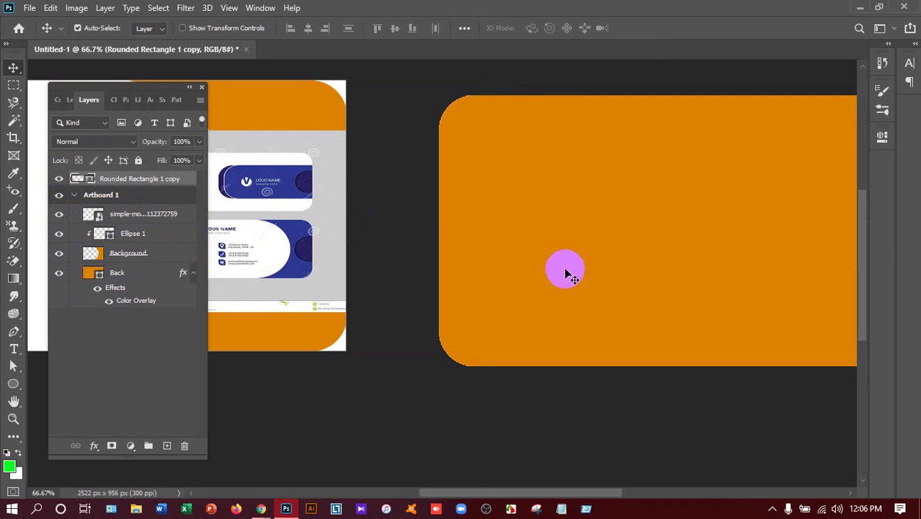
Step: Rename the Rounded Rectangle 1 copy layer to Front
right_click(149, 179)
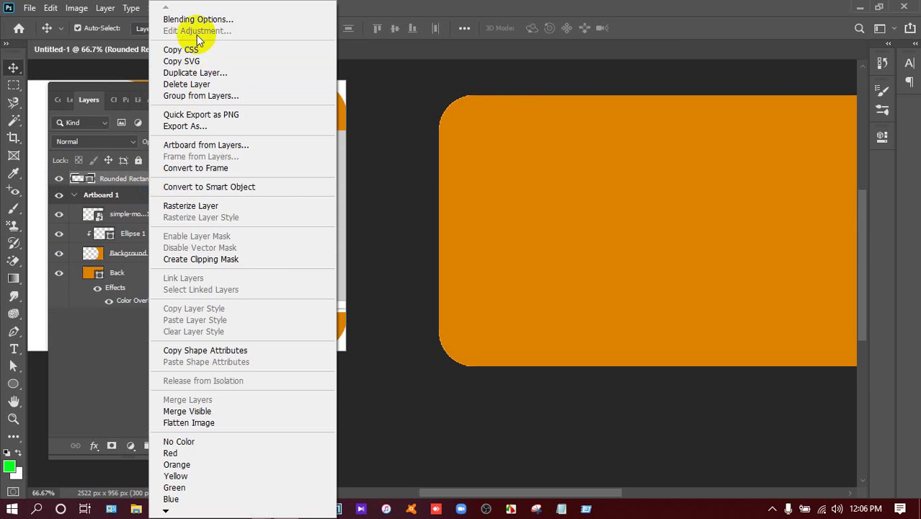
click(119, 180)
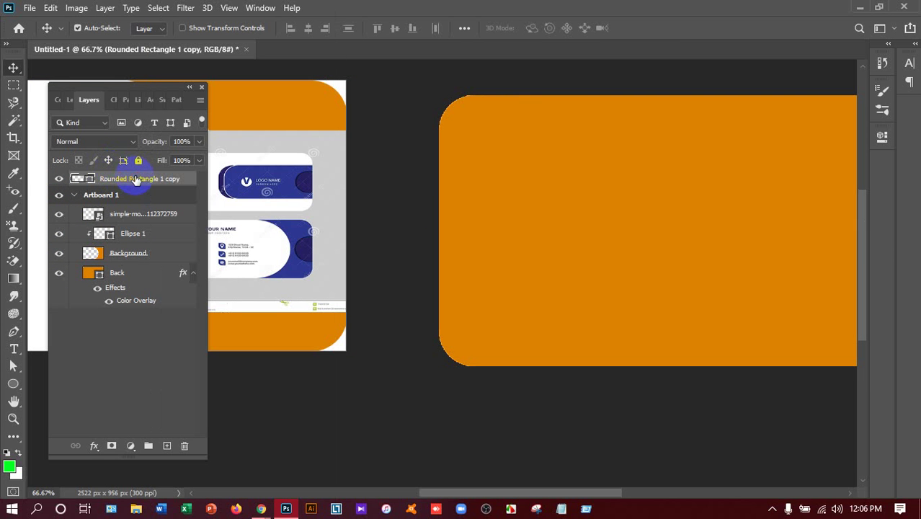
double_click(137, 180)
text(Front)
key(Return)
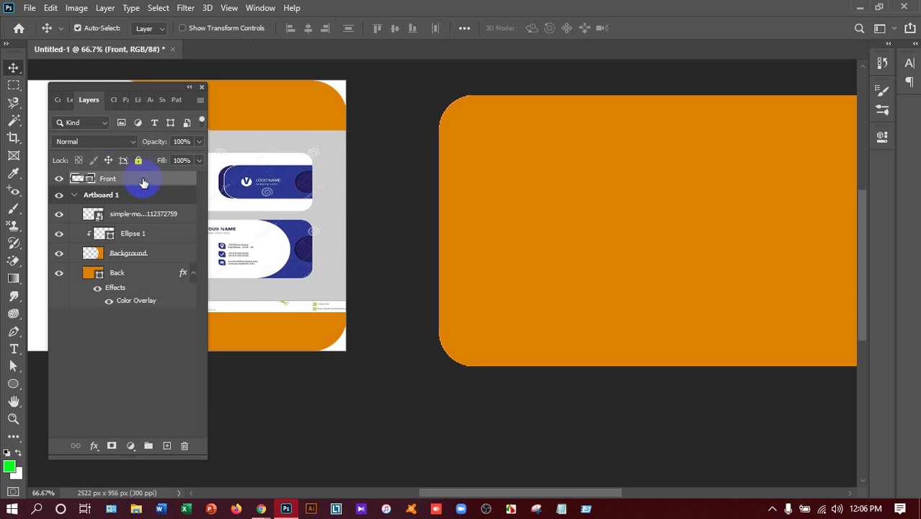
Step: Add a white Color Overlay to the Front layer so the card turns white
right_click(124, 177)
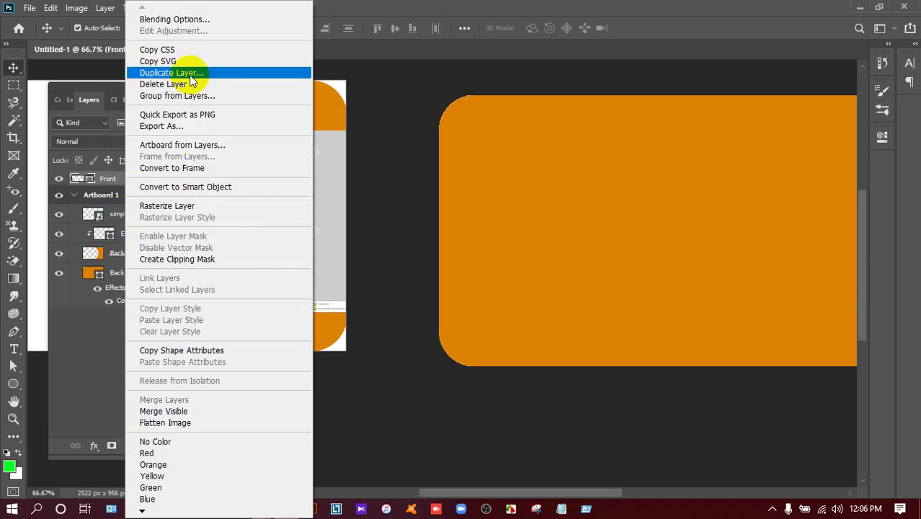
click(197, 20)
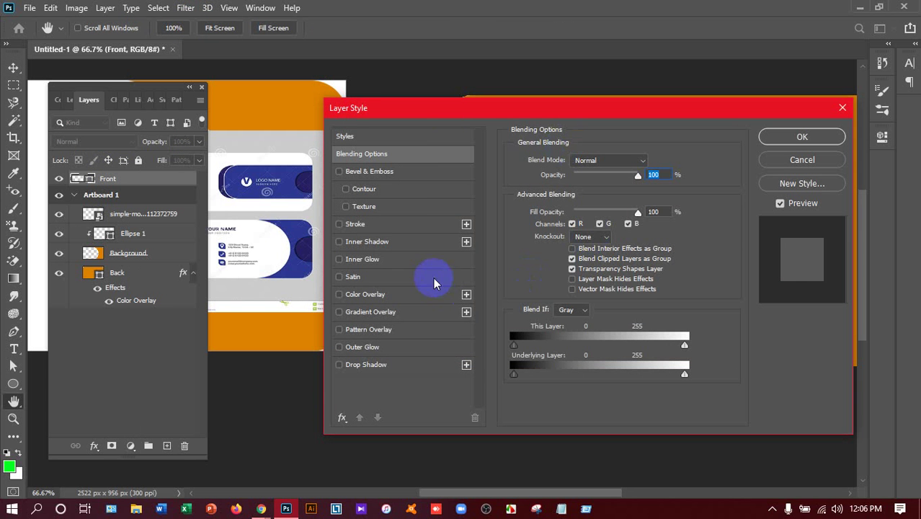
click(374, 294)
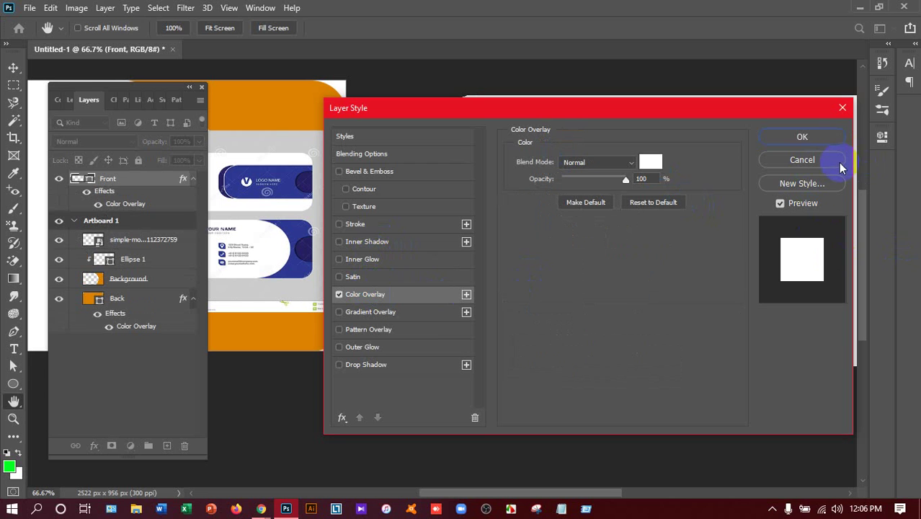
click(802, 135)
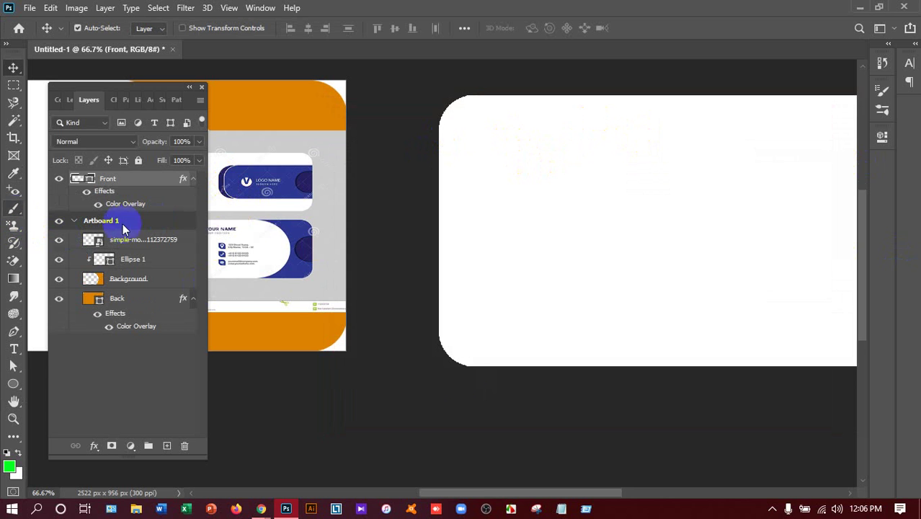
Step: Draw a wide orange rounded-rectangle bar across the white Front card
key(ctrl+minus)
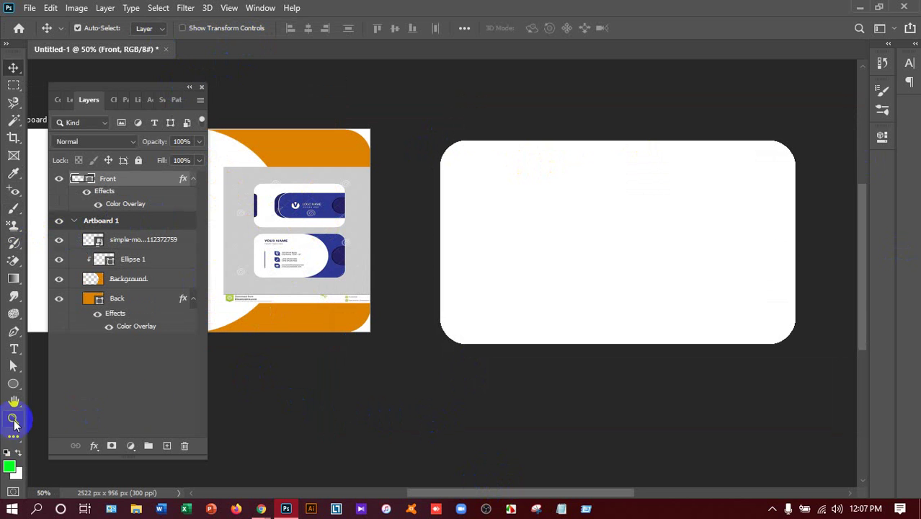
click(16, 384)
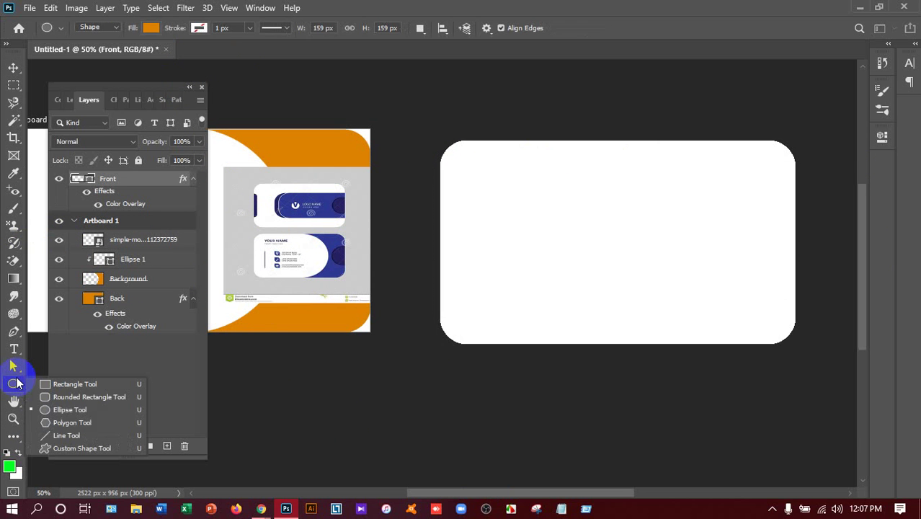
click(55, 397)
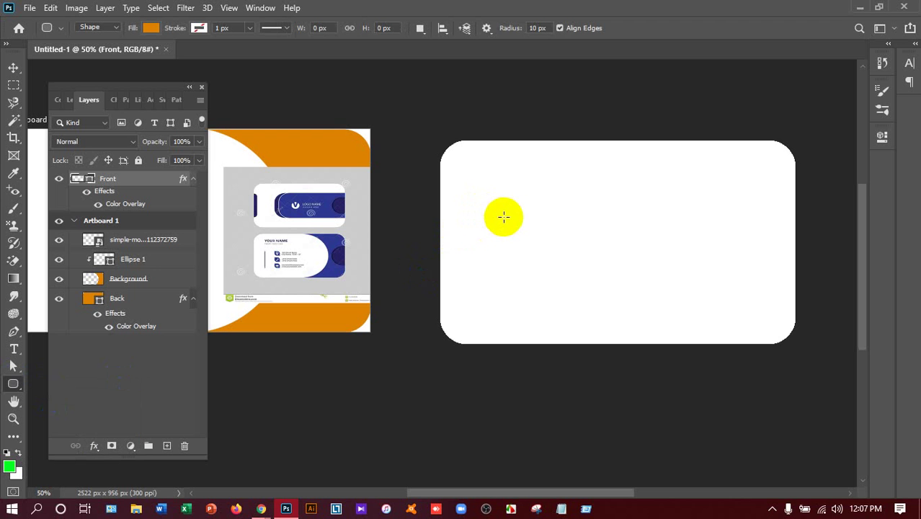
mouse_move(533, 222)
mouse_down()
mouse_move(623, 250)
mouse_move(803, 274)
mouse_up()
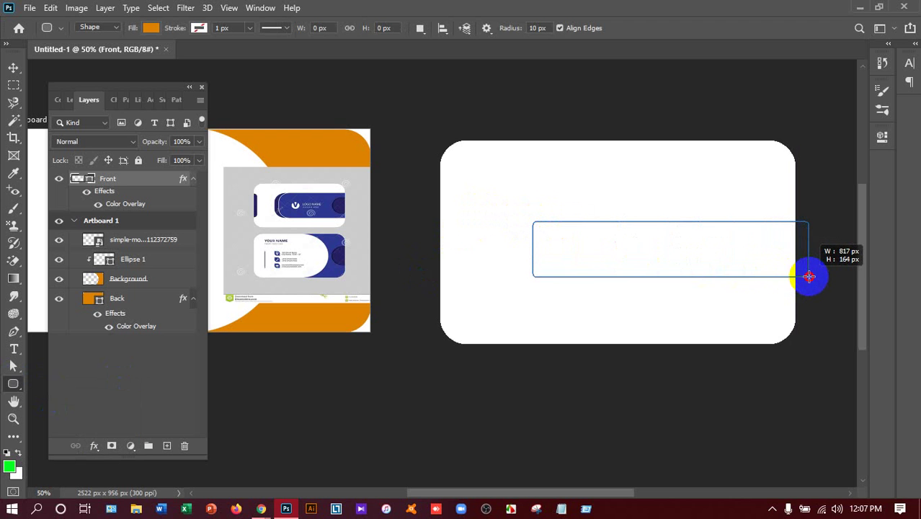
drag(802, 274, 820, 281)
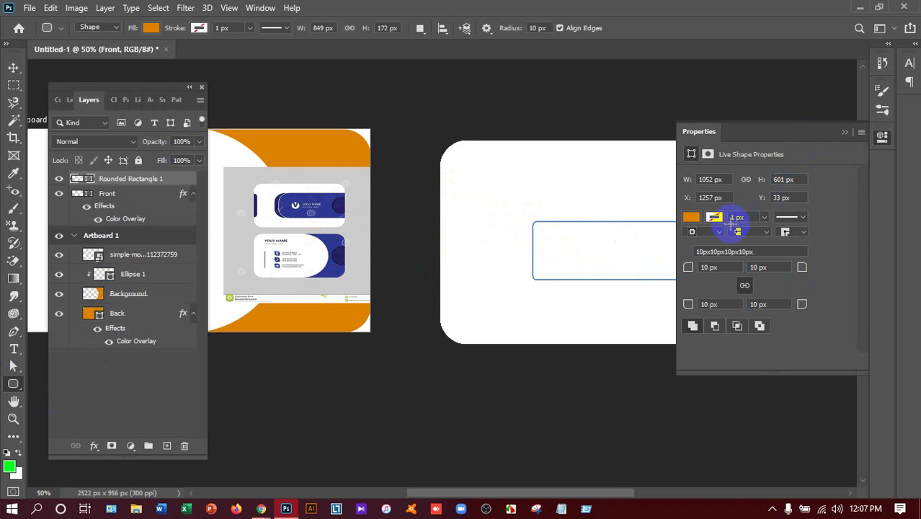
Step: Set all of the bar's corner radii to 50 px in Properties
double_click(709, 266)
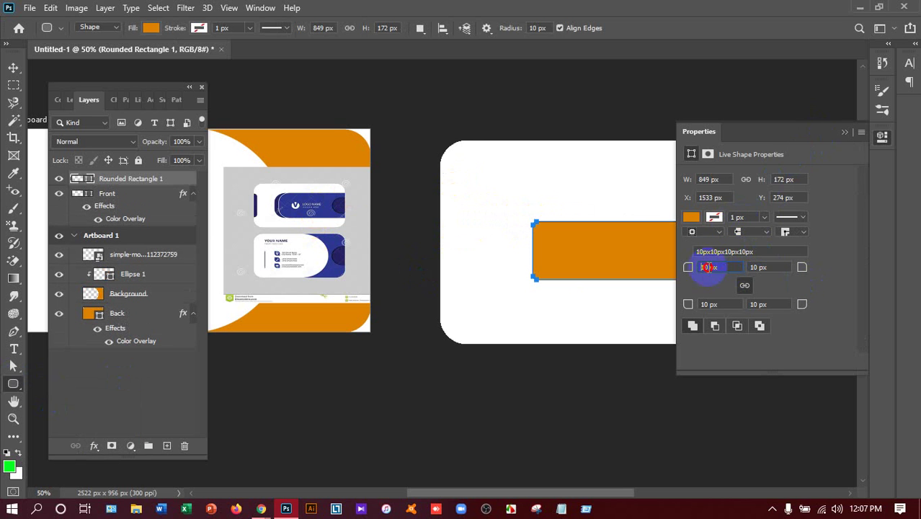
click(655, 272)
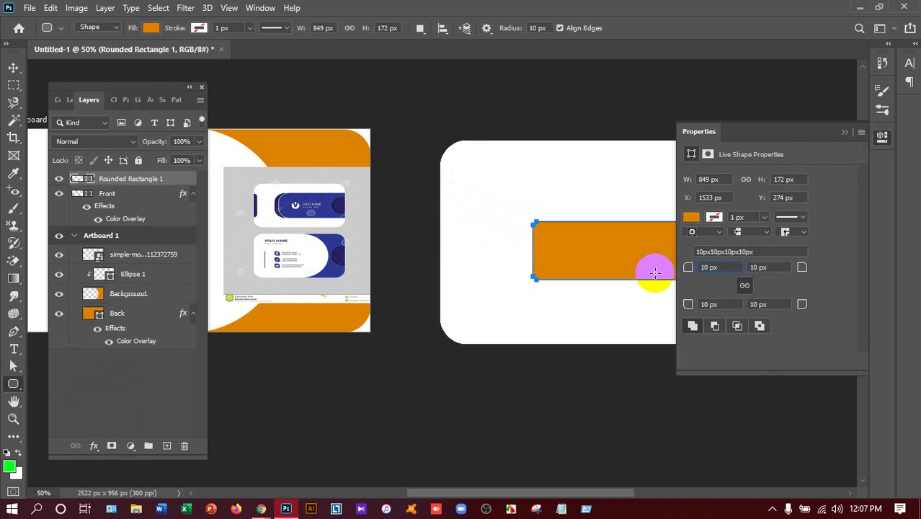
double_click(710, 268)
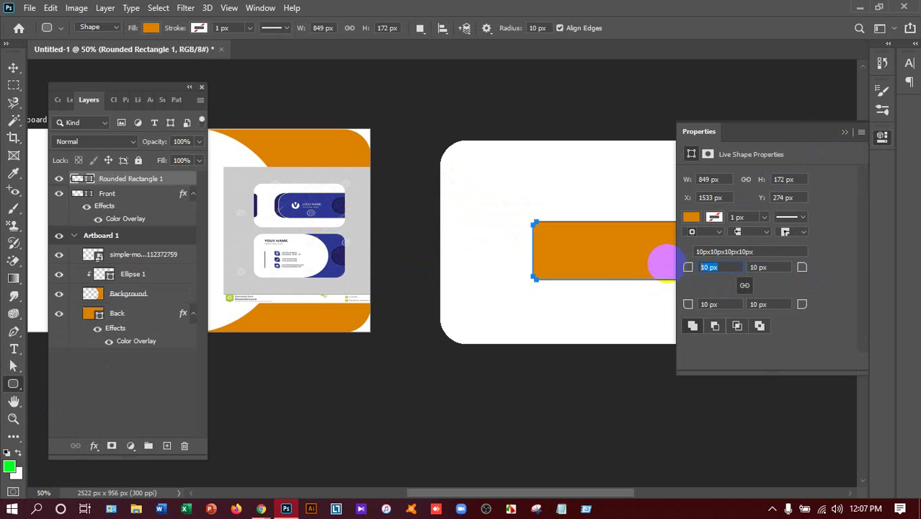
text(40)
click(669, 267)
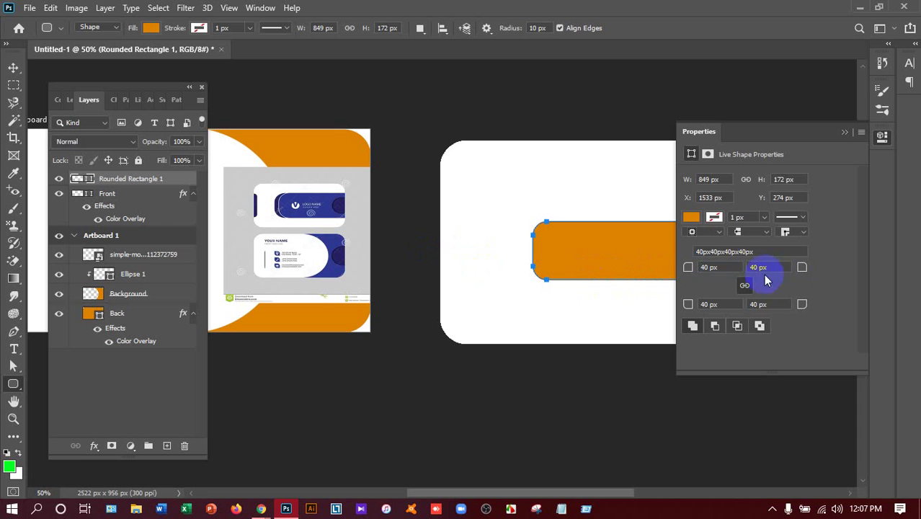
double_click(726, 268)
text(50)
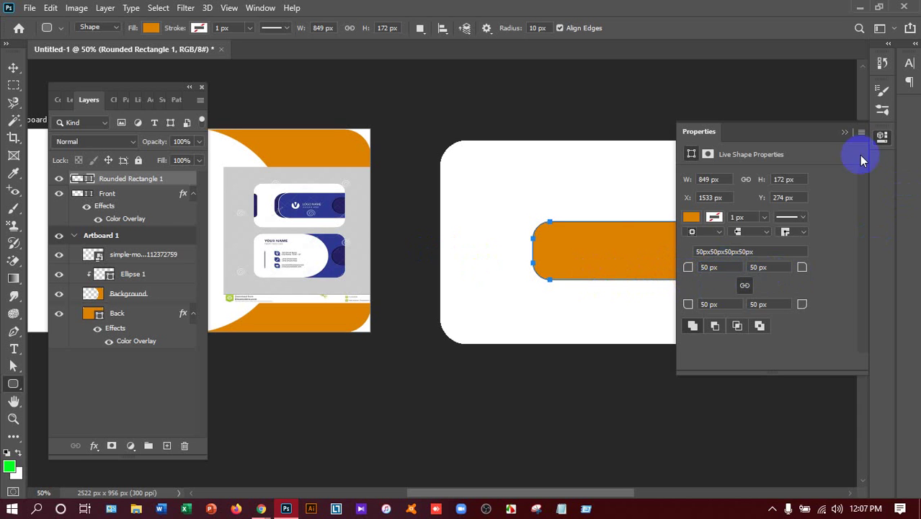
click(846, 133)
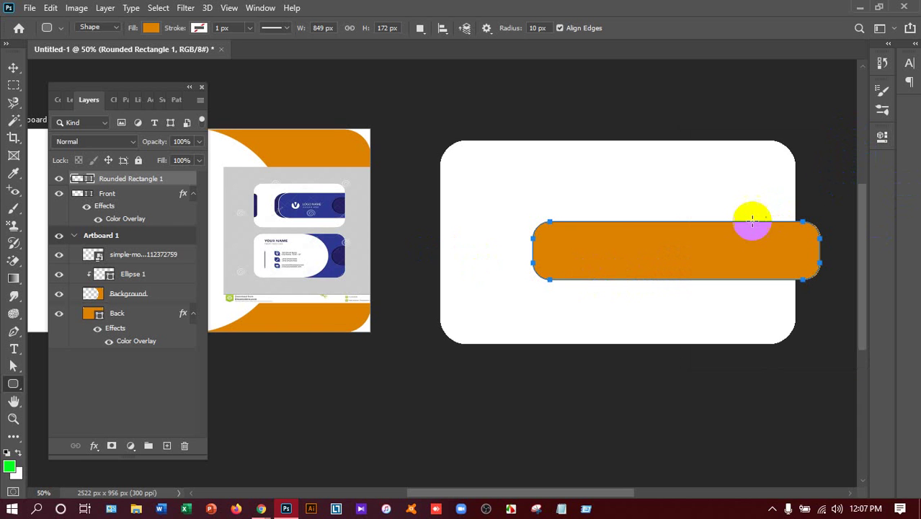
click(13, 67)
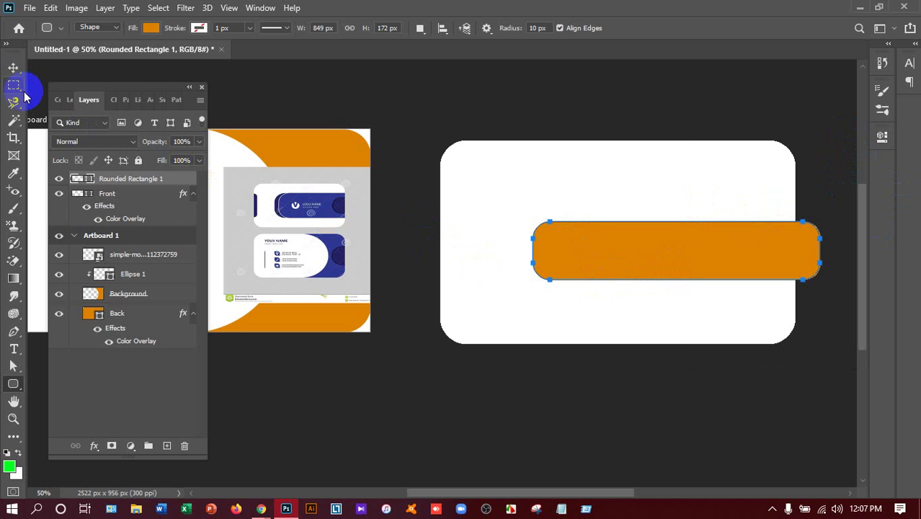
Step: Move the orange bar slightly up and rasterize its layer, undoing a trial clipping mask
drag(634, 244, 648, 240)
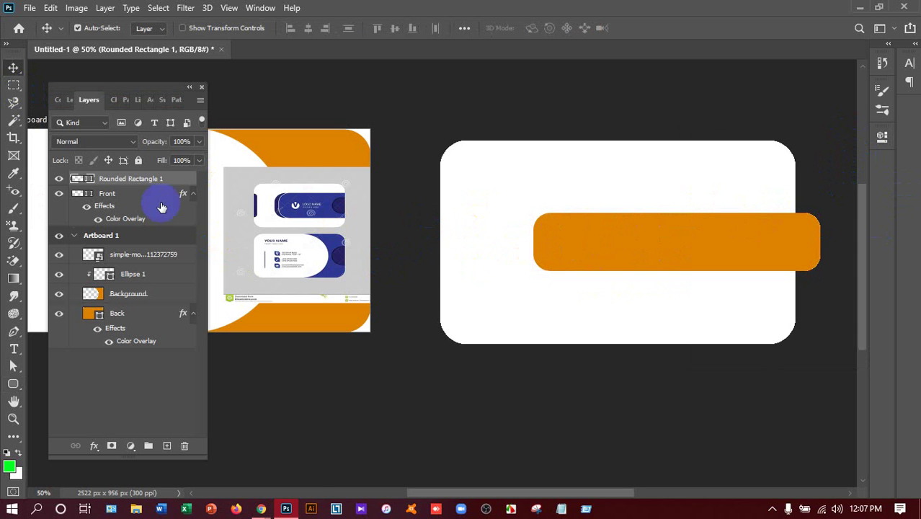
right_click(128, 181)
click(167, 208)
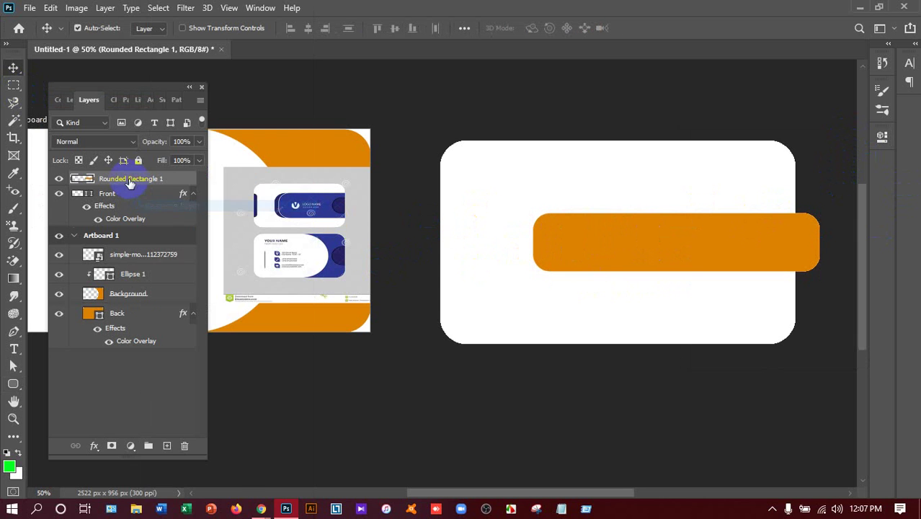
right_click(126, 180)
click(186, 261)
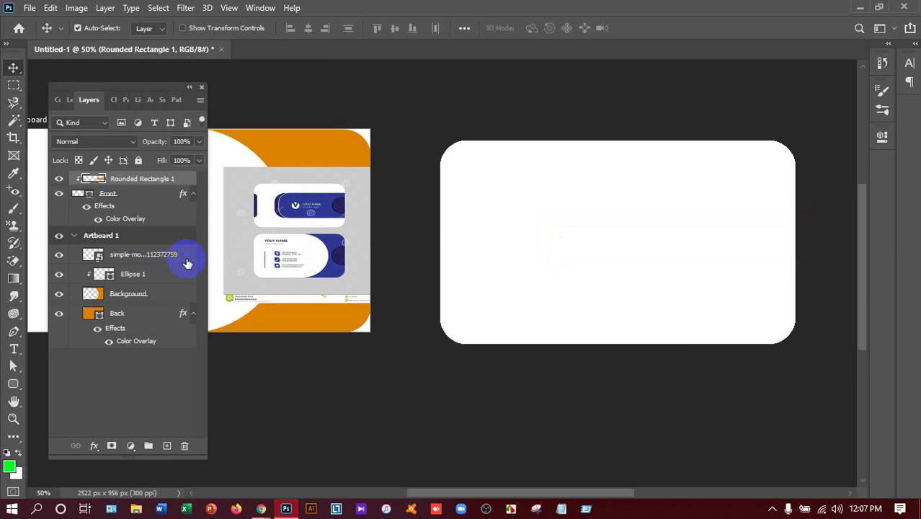
key(ctrl+z)
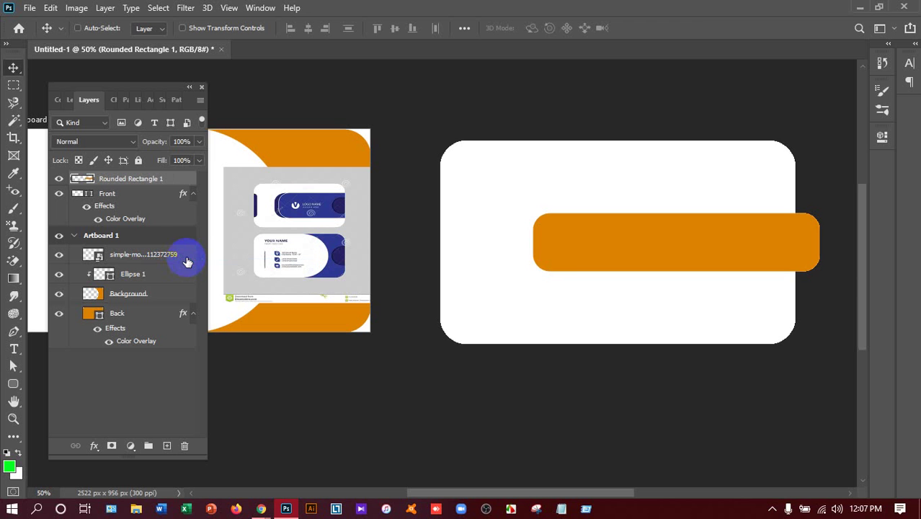
Step: Rasterize the Front card layer, then retry clipping the bar to it and undo
right_click(117, 196)
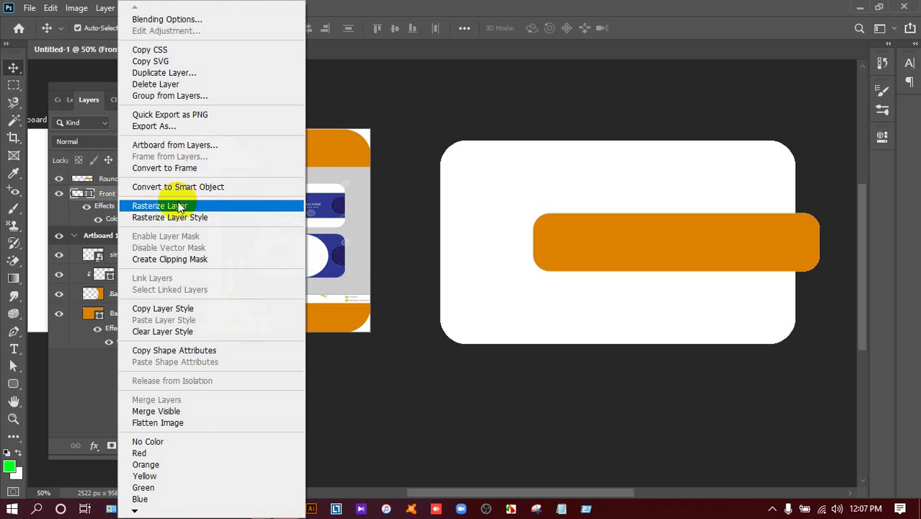
click(179, 204)
click(139, 180)
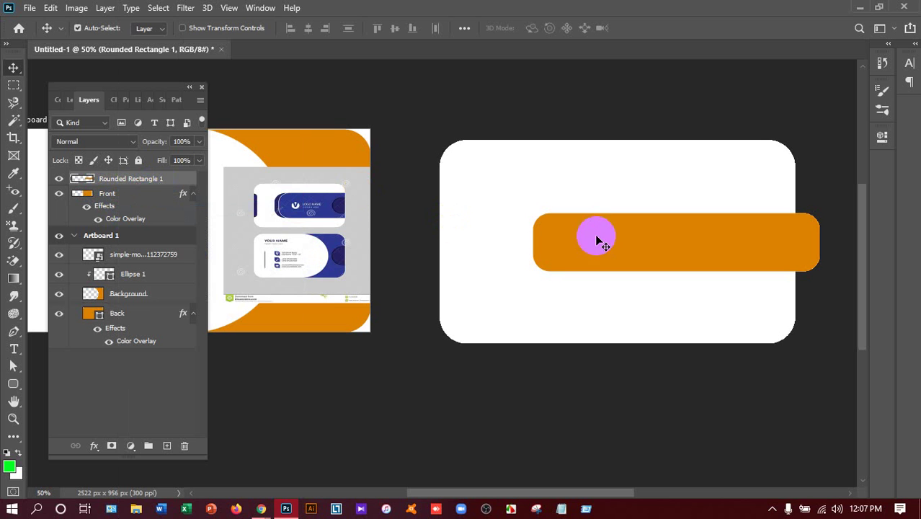
right_click(148, 186)
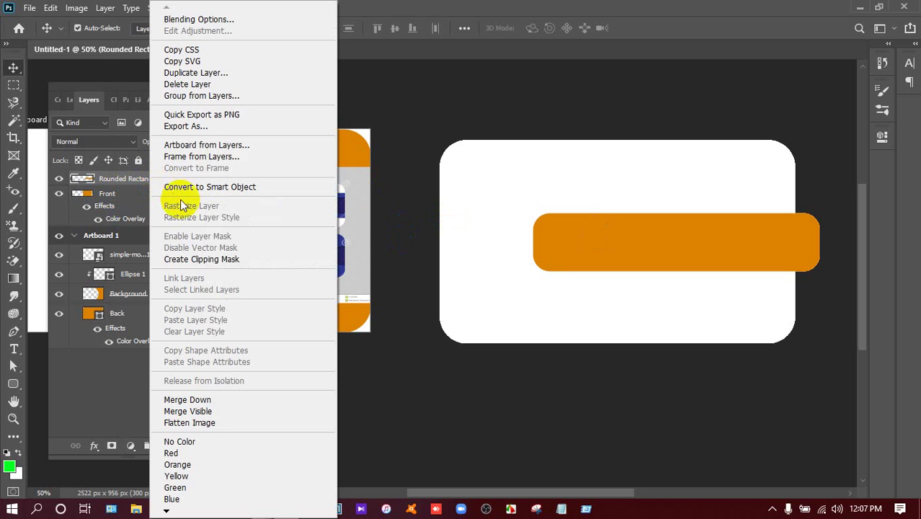
click(201, 259)
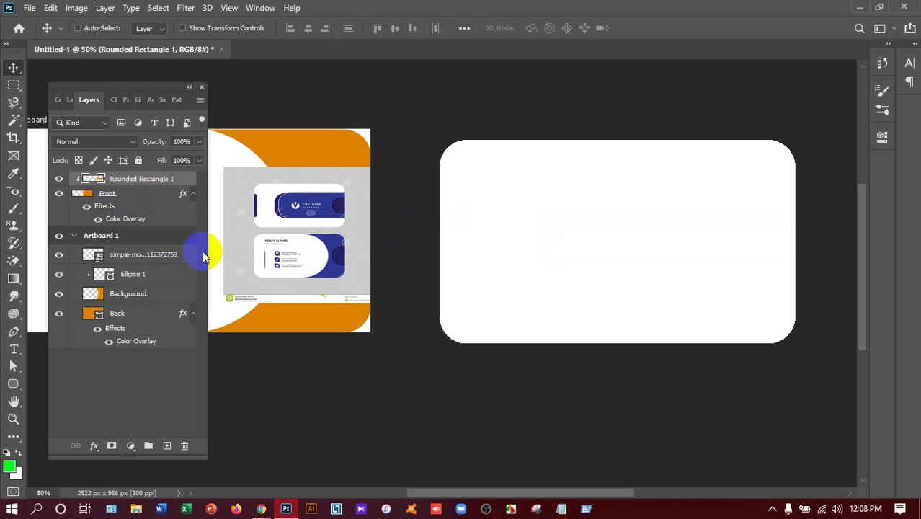
key(ctrl+z)
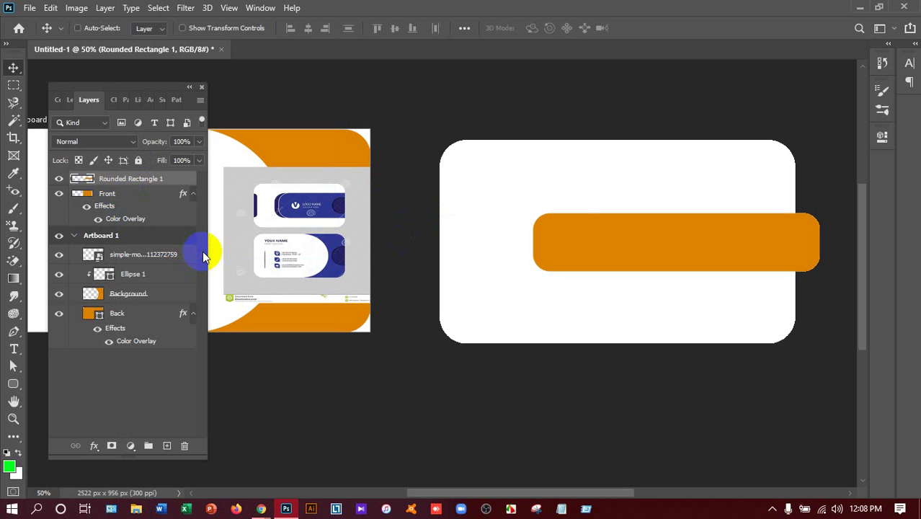
ctrl+click(577, 170)
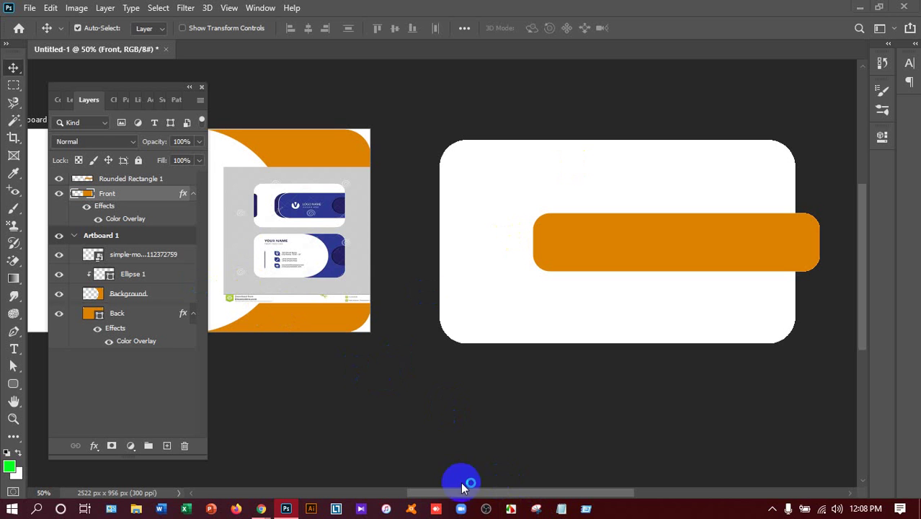
Step: Delete the bar's overhang past the card's right edge with a marquee selection, then deselect
key(alt+])
key(m)
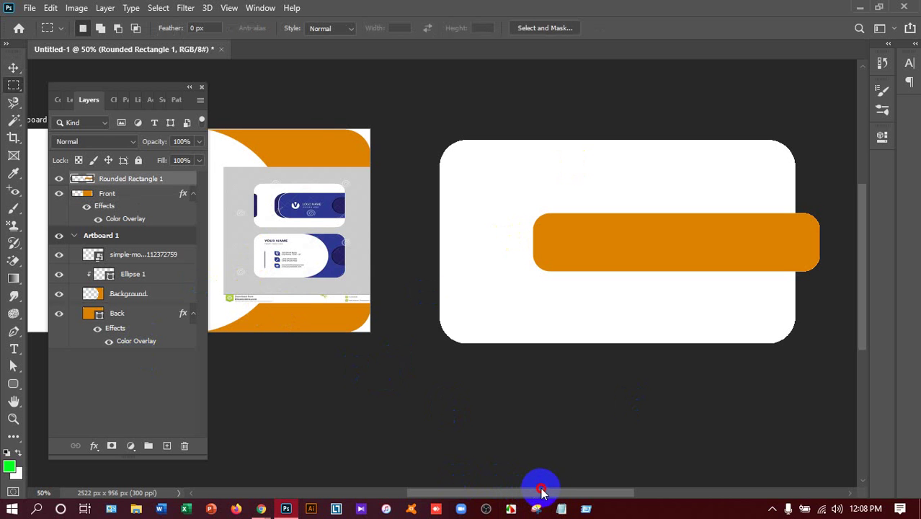
drag(514, 490, 638, 422)
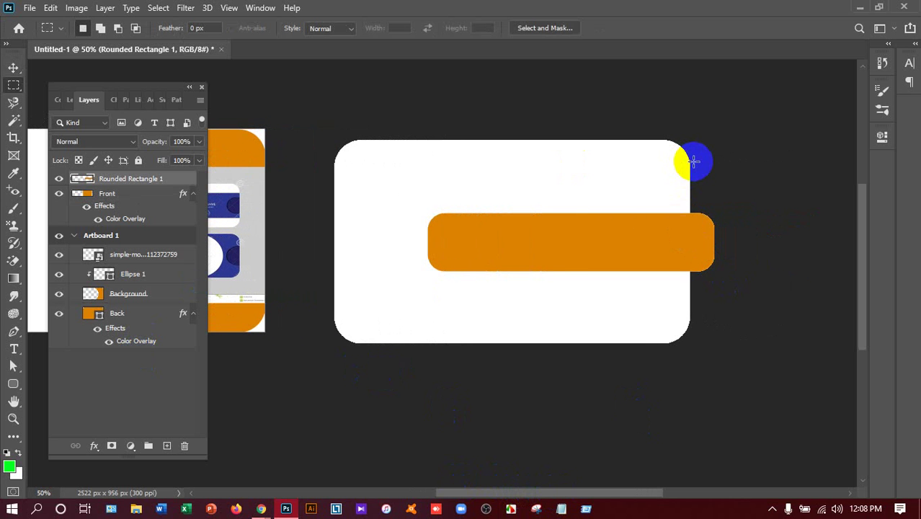
drag(690, 162, 786, 364)
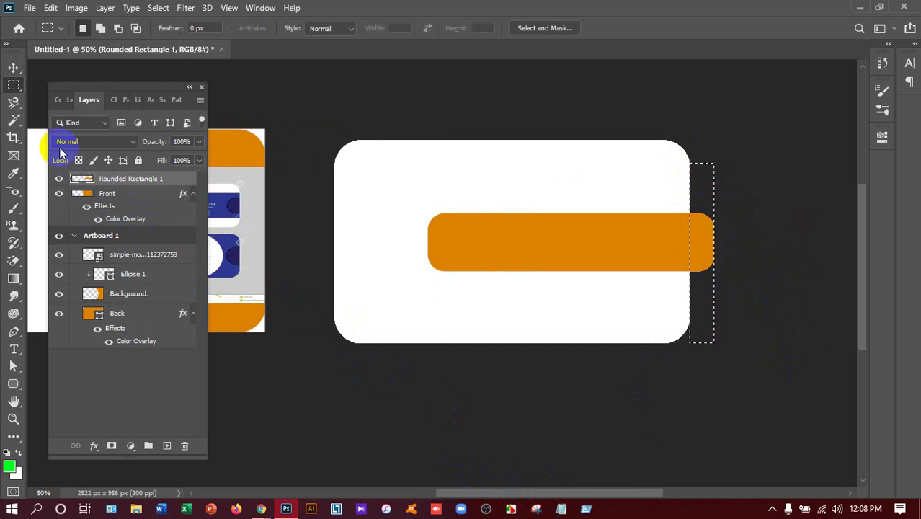
key(Delete)
key(ctrl+d)
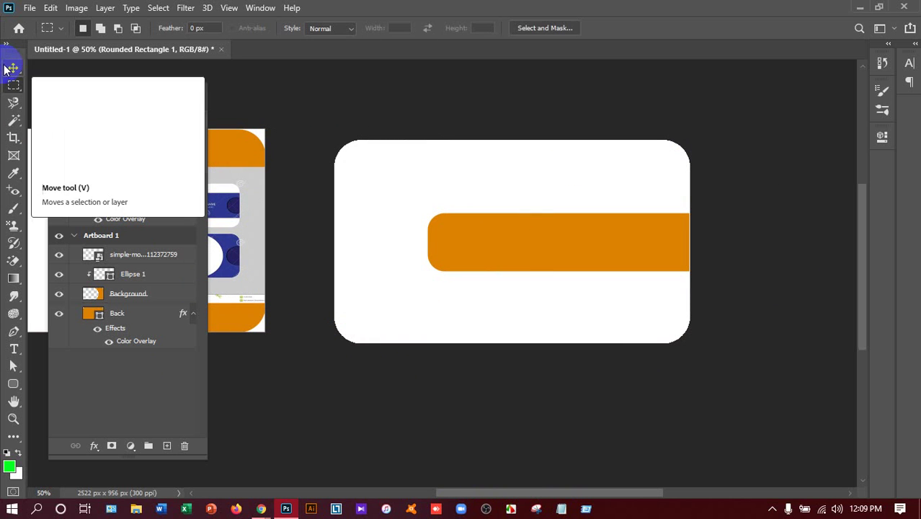
Step: Nudge the orange bar and shift the sample card image down-left on Artboard 1
key(b)
key(v)
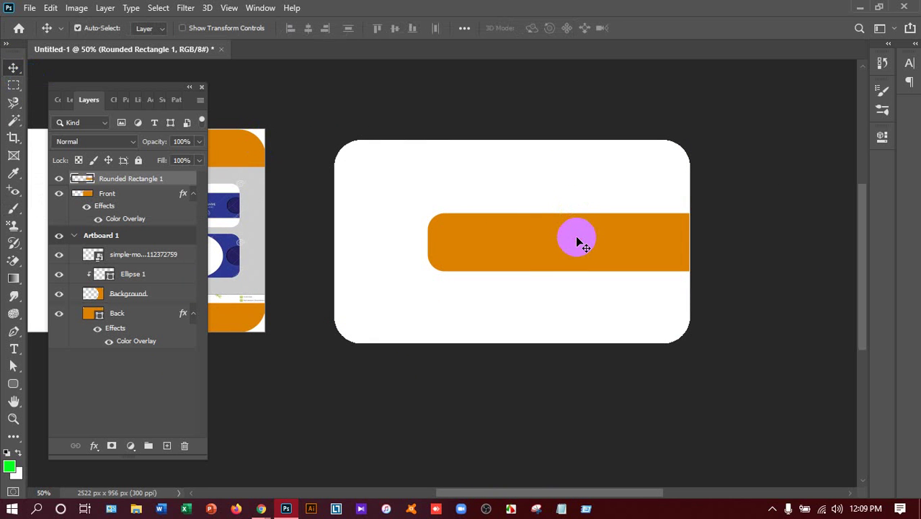
drag(577, 242, 551, 240)
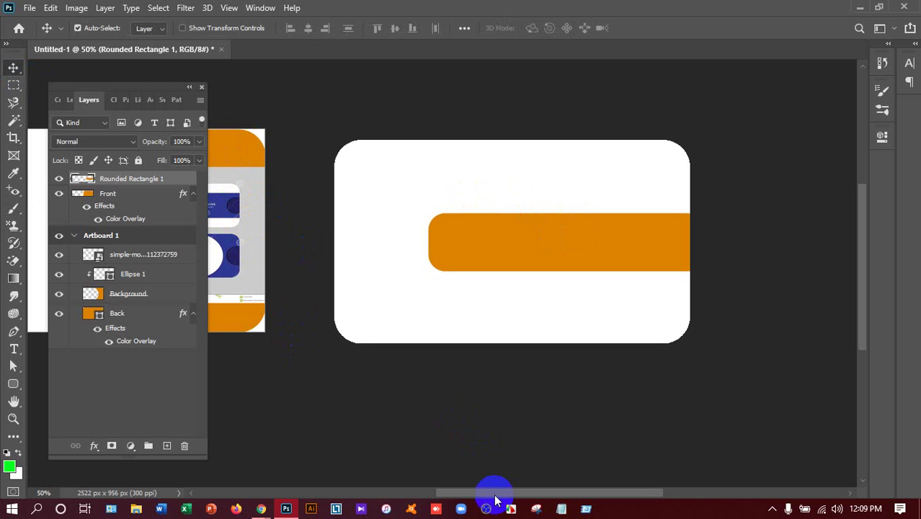
drag(494, 494, 477, 496)
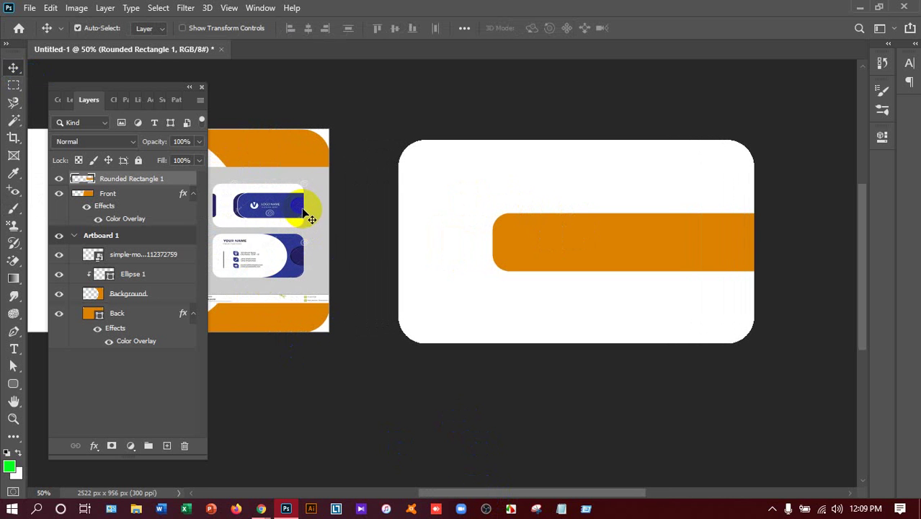
right_click(336, 202)
drag(320, 204, 286, 234)
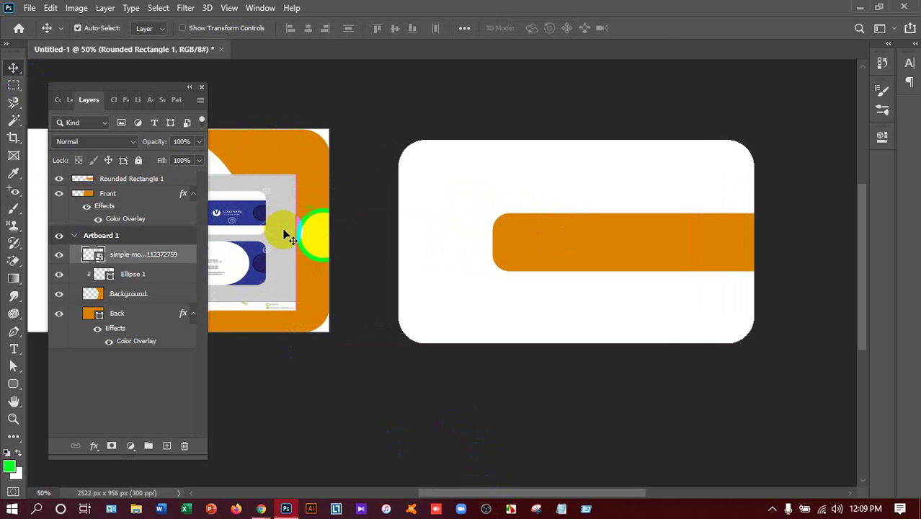
Step: Duplicate the Ellipse 1 circle layer and name the copy Ellipse 2
click(319, 242)
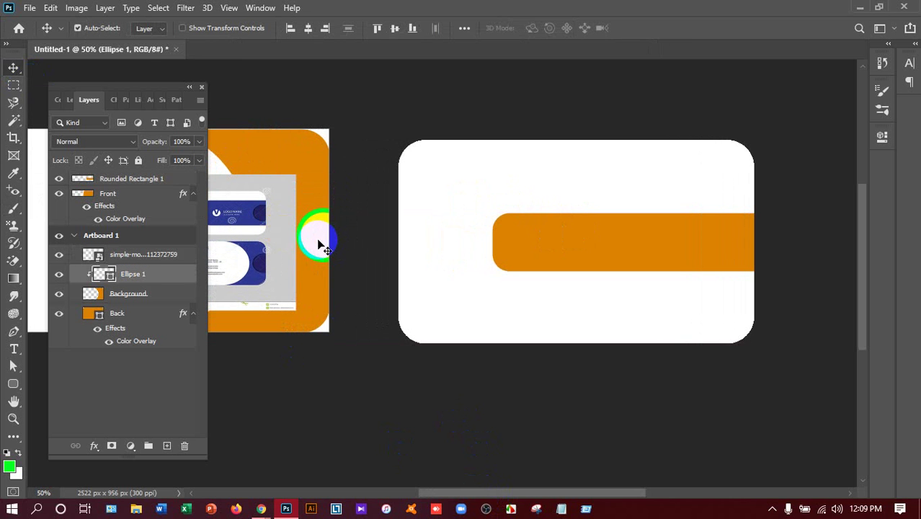
drag(174, 275, 165, 443)
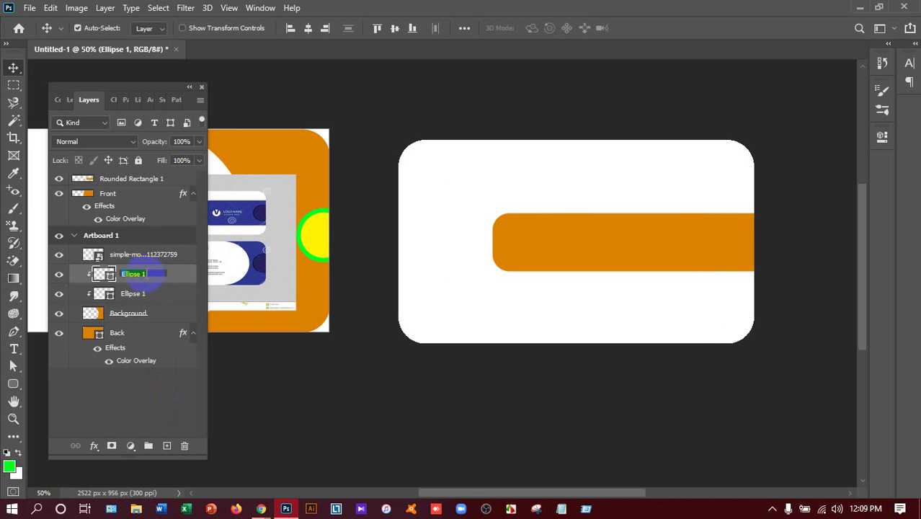
click(146, 276)
text(2)
click(134, 403)
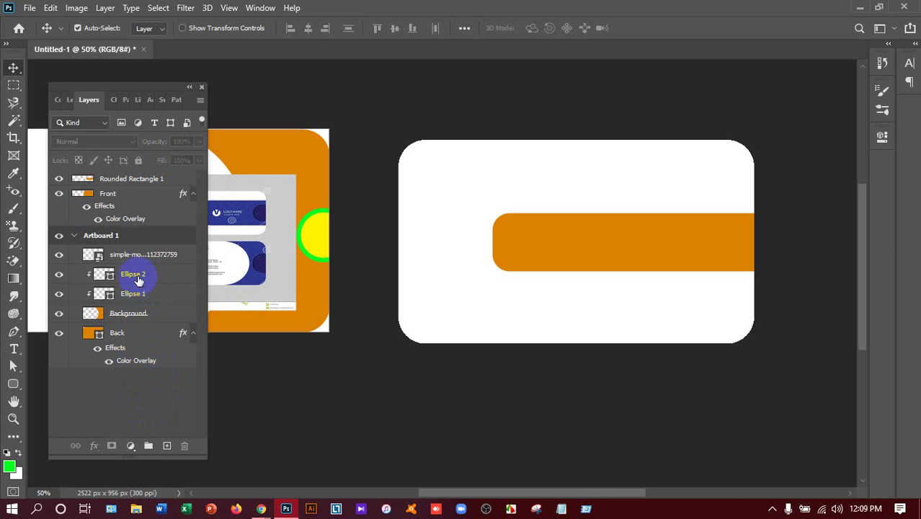
Step: Move Ellipse 2 above the card image layer in the Layers panel
drag(137, 278, 139, 181)
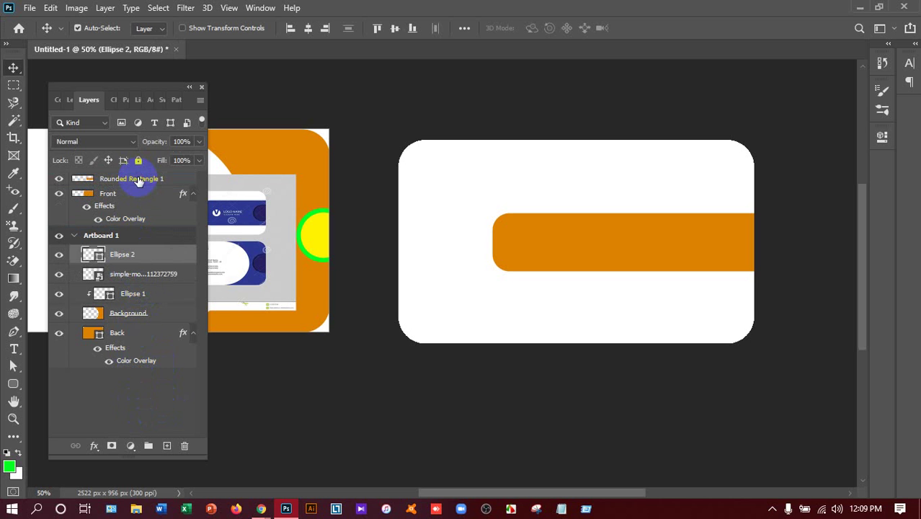
drag(144, 256, 139, 177)
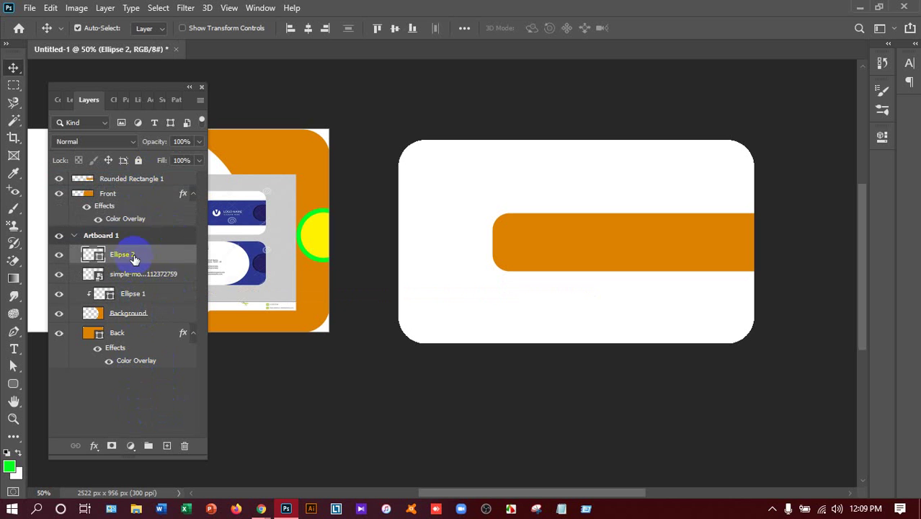
drag(133, 255, 139, 182)
drag(127, 255, 112, 194)
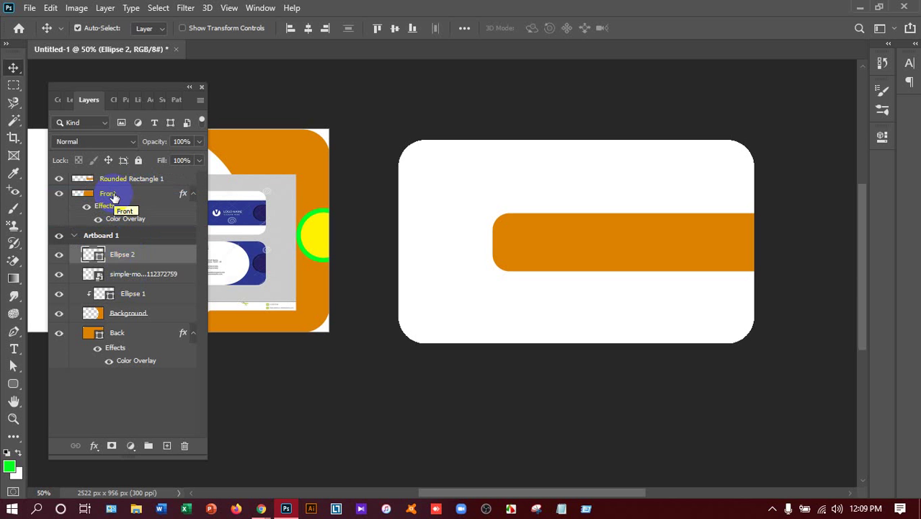
Step: Rasterize the Ellipse 2 layer and try moving it out of Artboard 1 in the stack
right_click(124, 263)
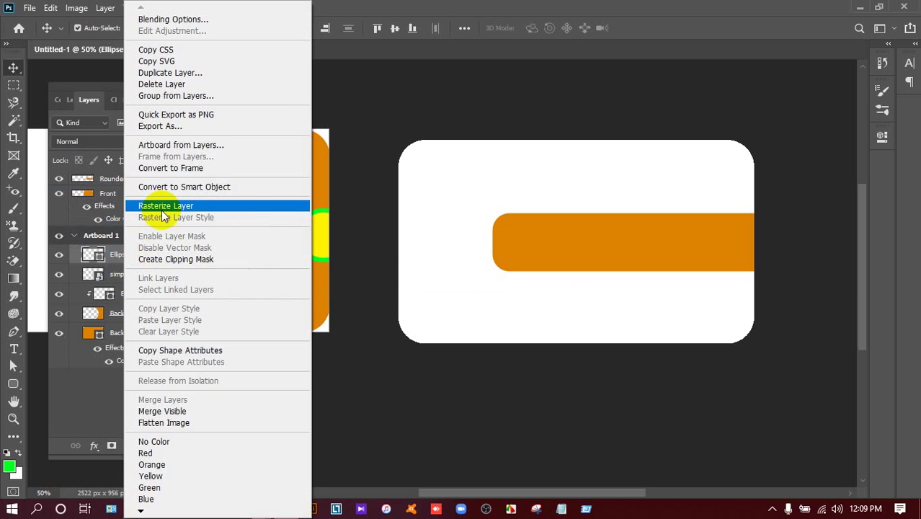
click(249, 205)
drag(121, 257, 116, 171)
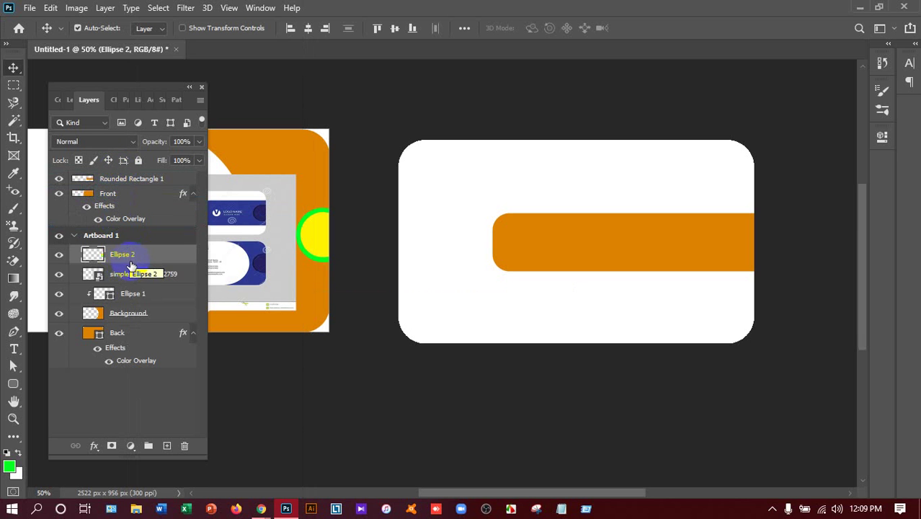
drag(123, 255, 117, 228)
click(78, 238)
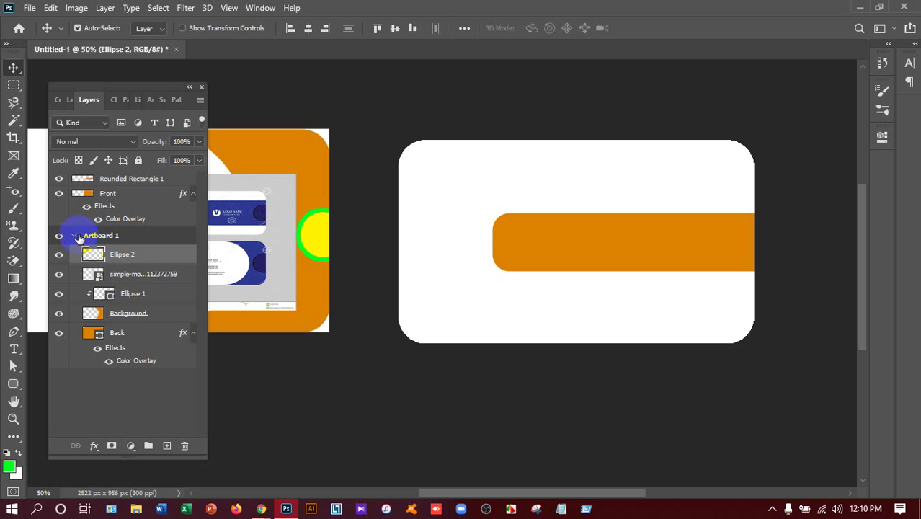
click(79, 238)
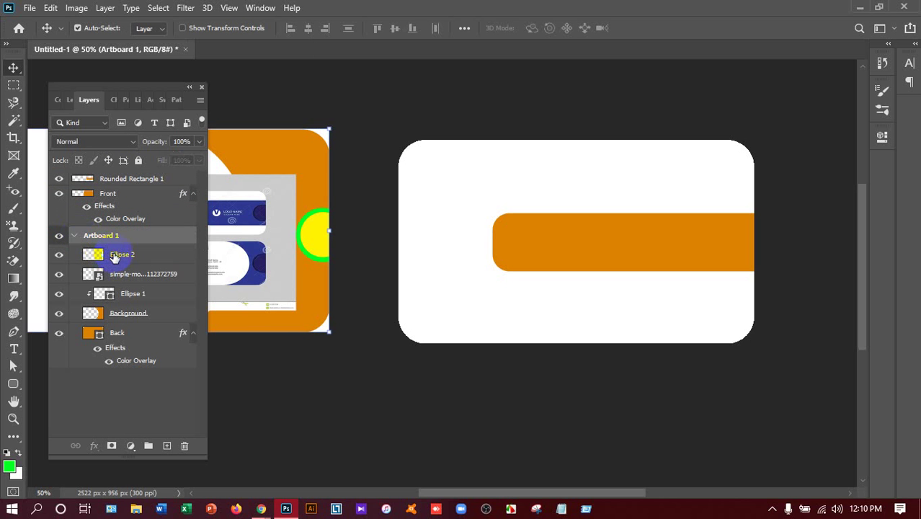
click(114, 257)
drag(114, 257, 113, 235)
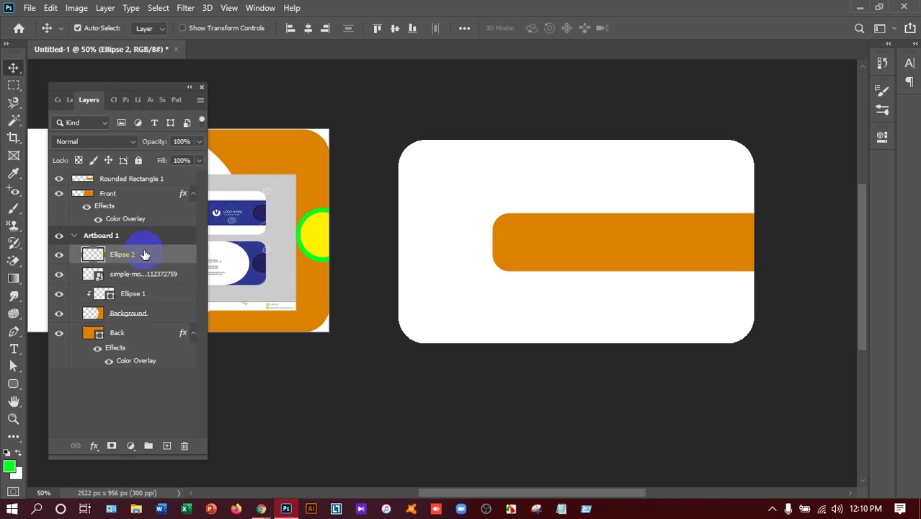
Step: Copy the yellow circle onto the Front card at the orange bar's right end
drag(144, 254, 307, 250)
drag(307, 247, 730, 254)
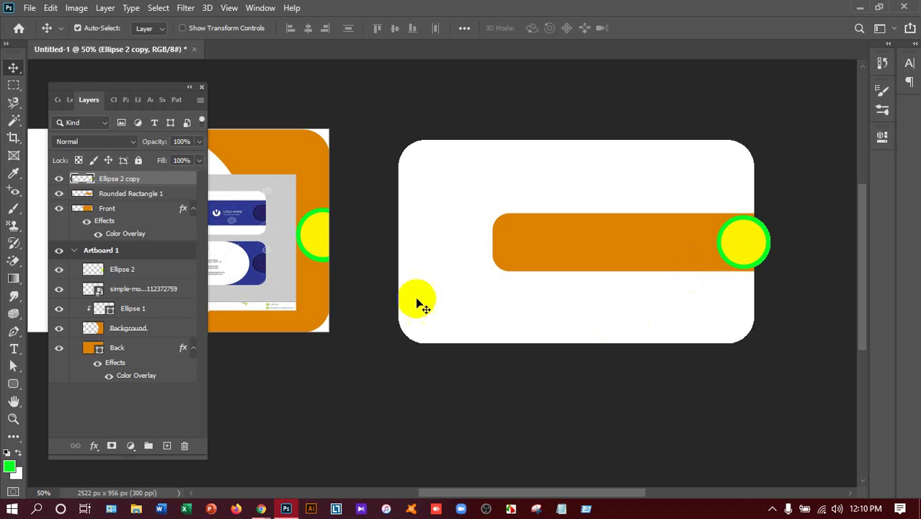
mouse_move(381, 286)
mouse_down()
mouse_move(304, 260)
mouse_move(266, 218)
mouse_move(730, 231)
mouse_move(757, 245)
mouse_move(664, 248)
mouse_up()
Step: Stretch the orange bar's height to about 188% without changing its width
click(666, 249)
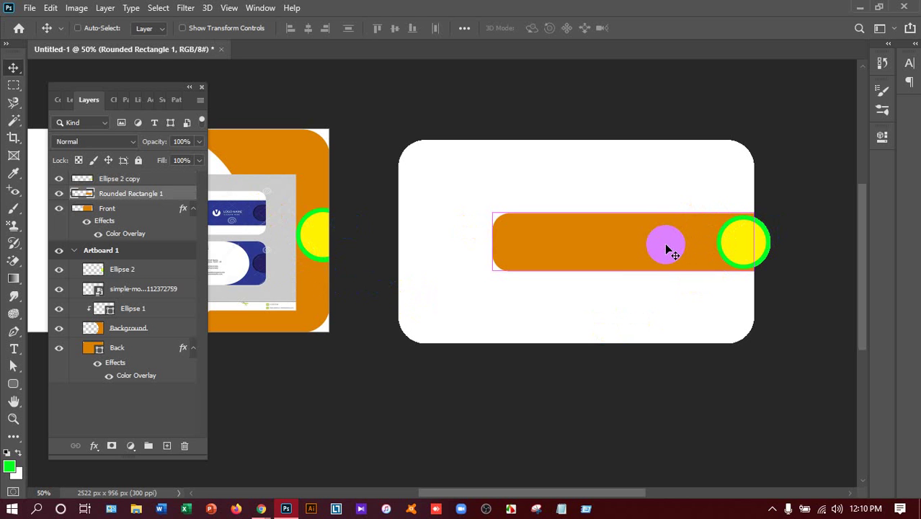
key(ctrl+t)
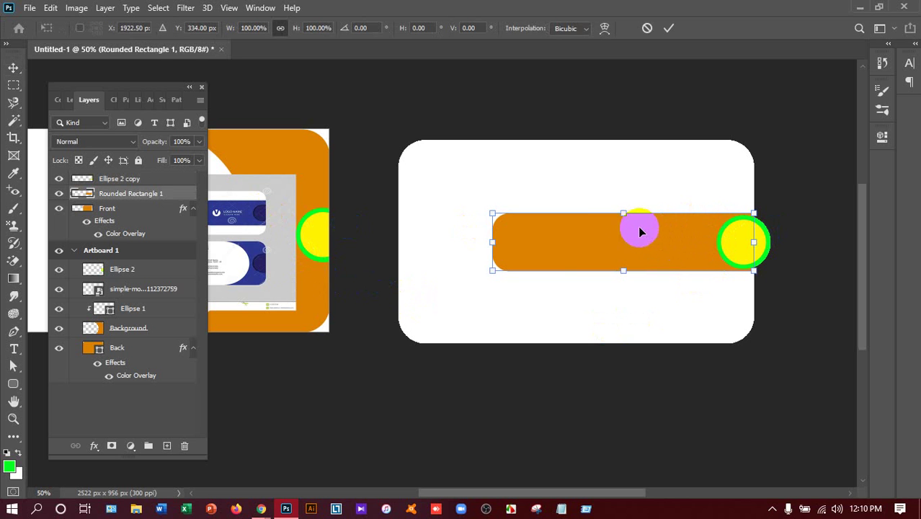
drag(626, 209, 626, 189)
key(shift)
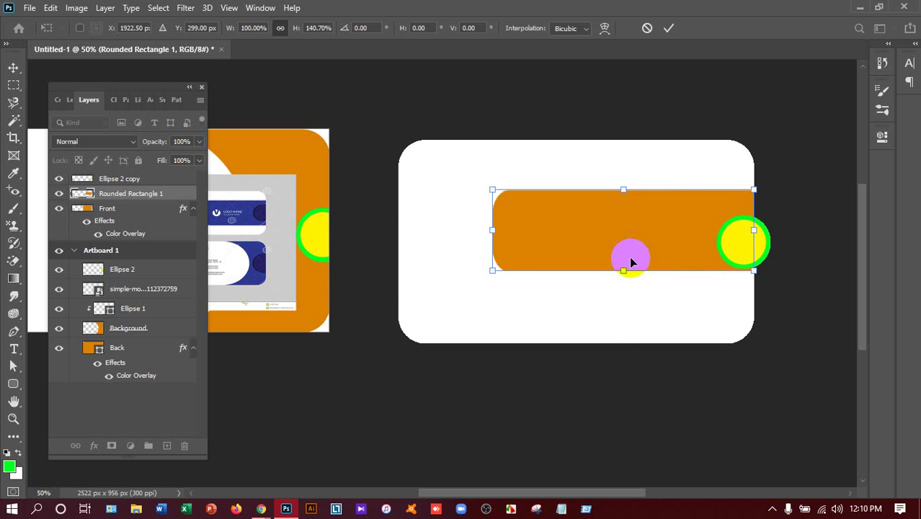
drag(624, 270, 624, 298)
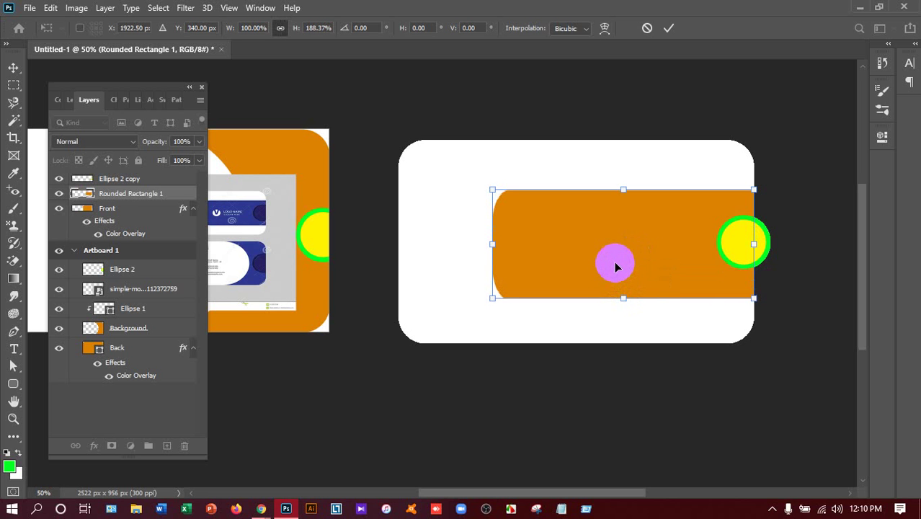
drag(616, 264, 616, 260)
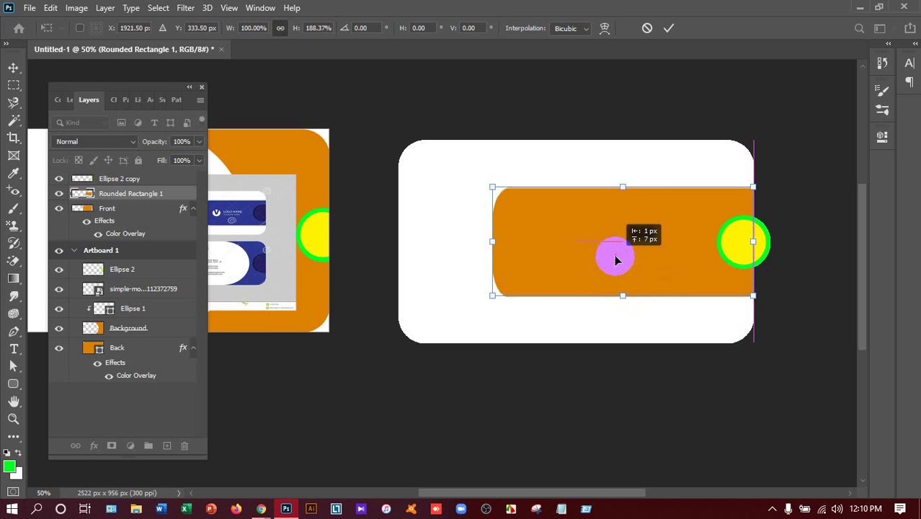
key(Return)
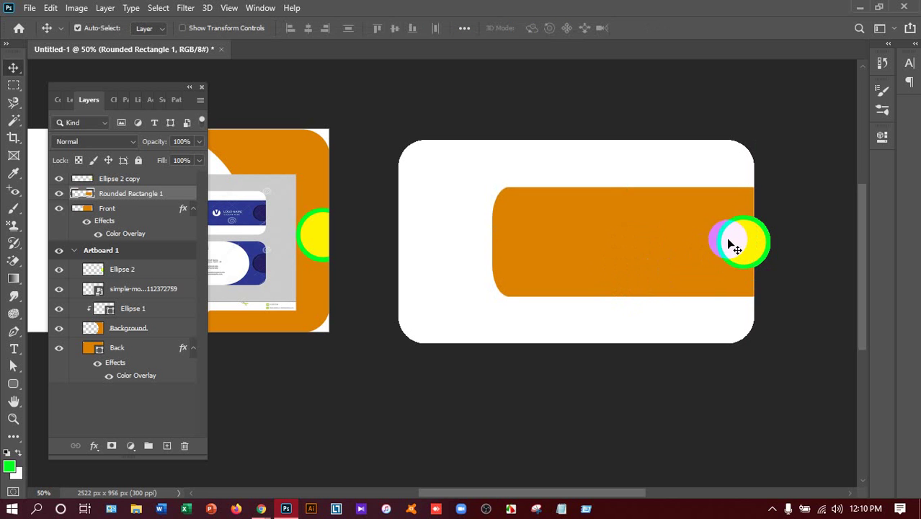
Step: Scale the yellow circle copy at the bar's right end up to about 140%
click(734, 245)
drag(735, 245, 729, 245)
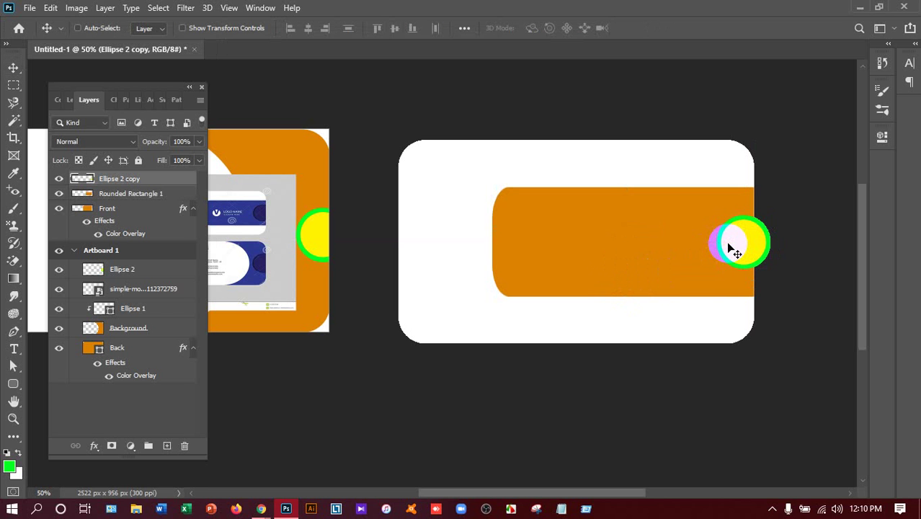
key(ctrl+t)
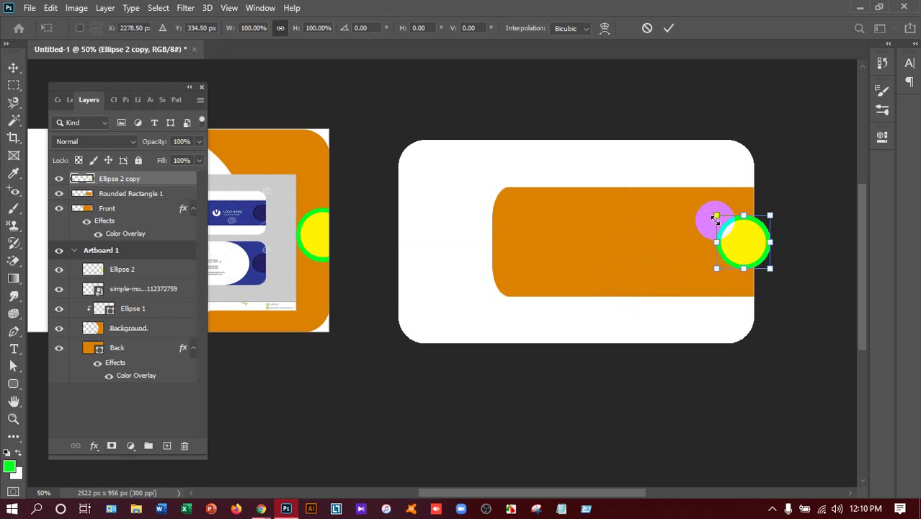
drag(716, 217, 706, 211)
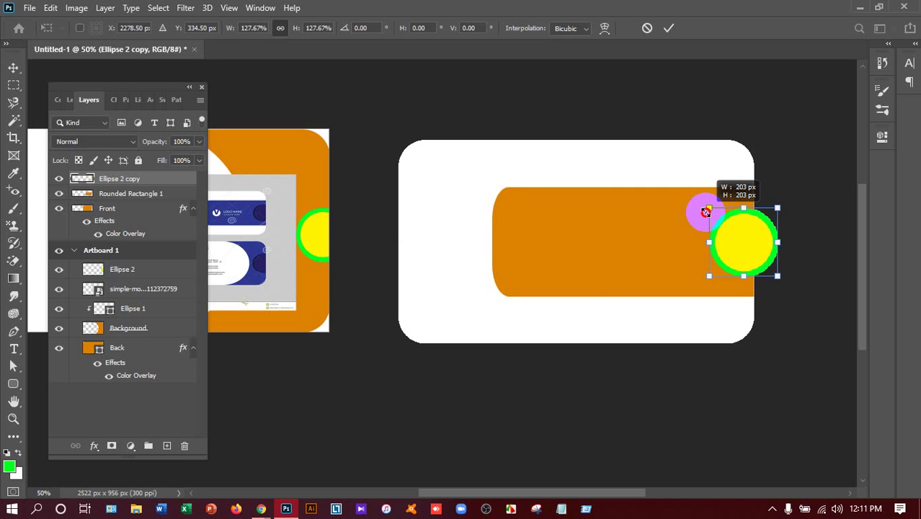
drag(706, 211, 701, 208)
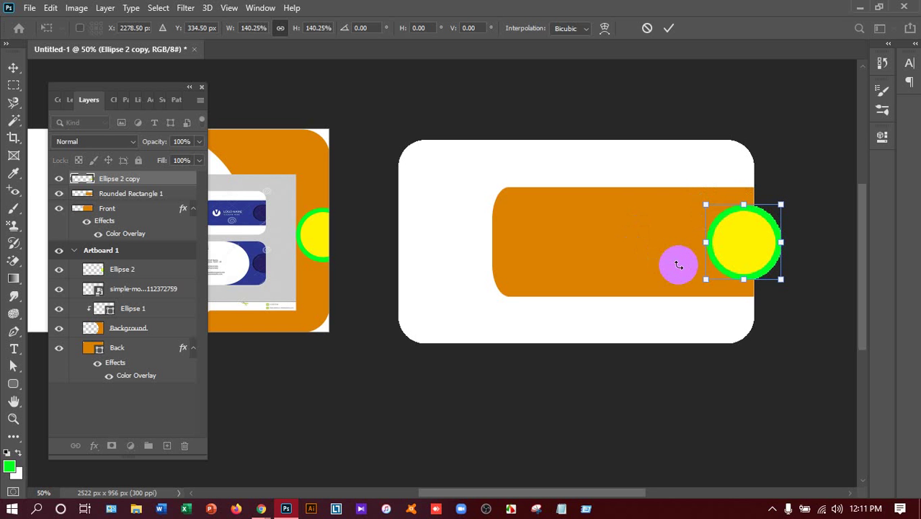
click(388, 289)
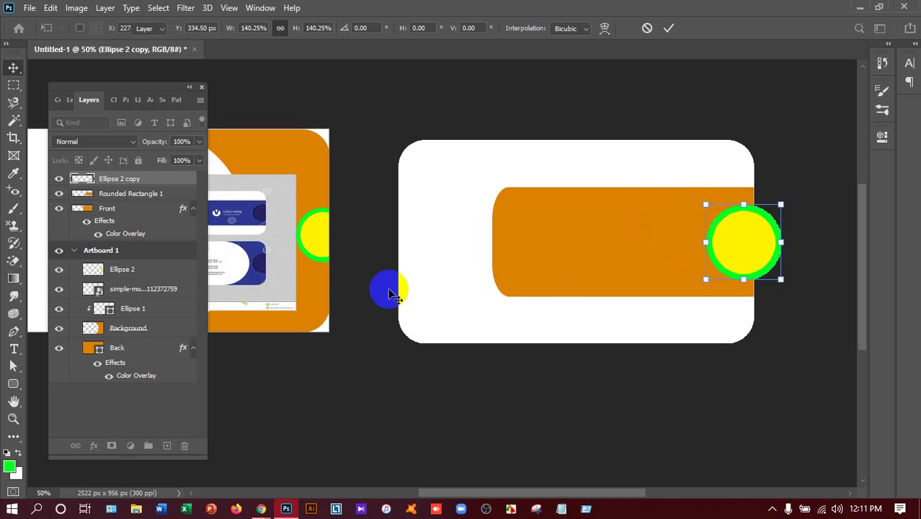
right_click(116, 181)
click(173, 258)
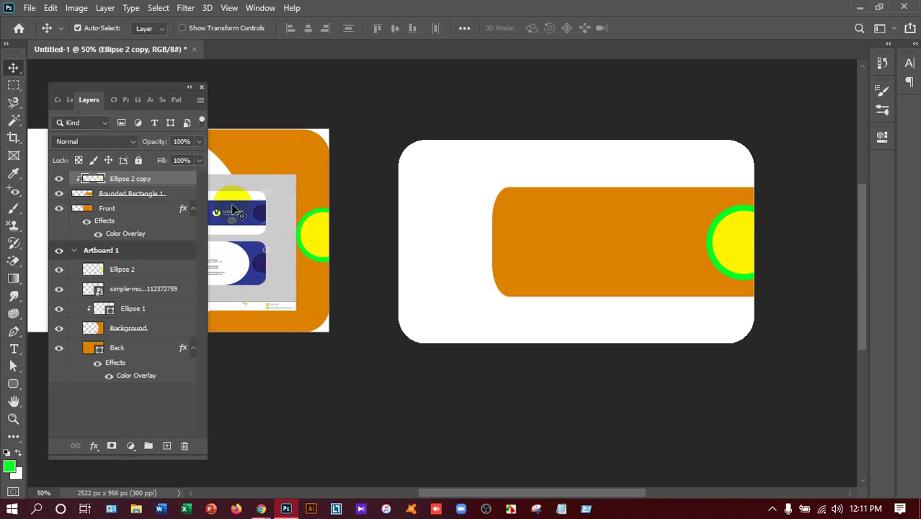
drag(393, 242, 439, 245)
drag(508, 268, 366, 262)
click(123, 195)
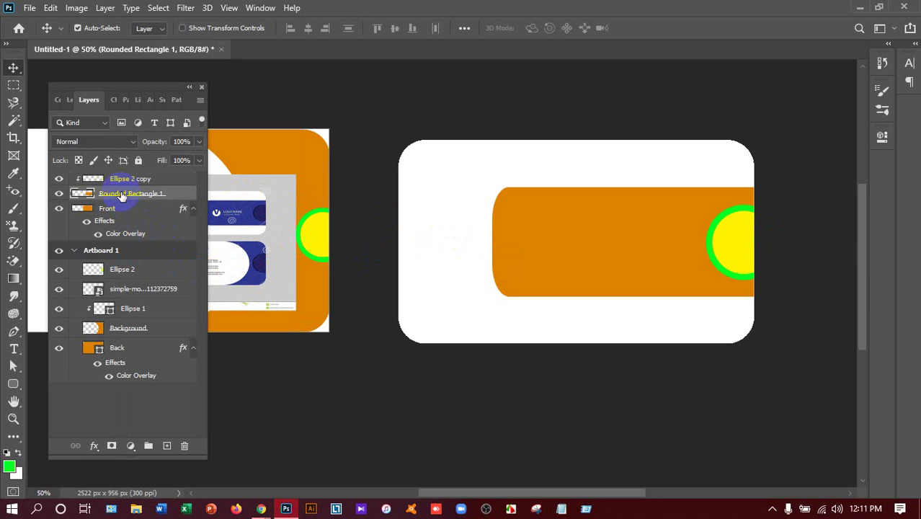
click(883, 137)
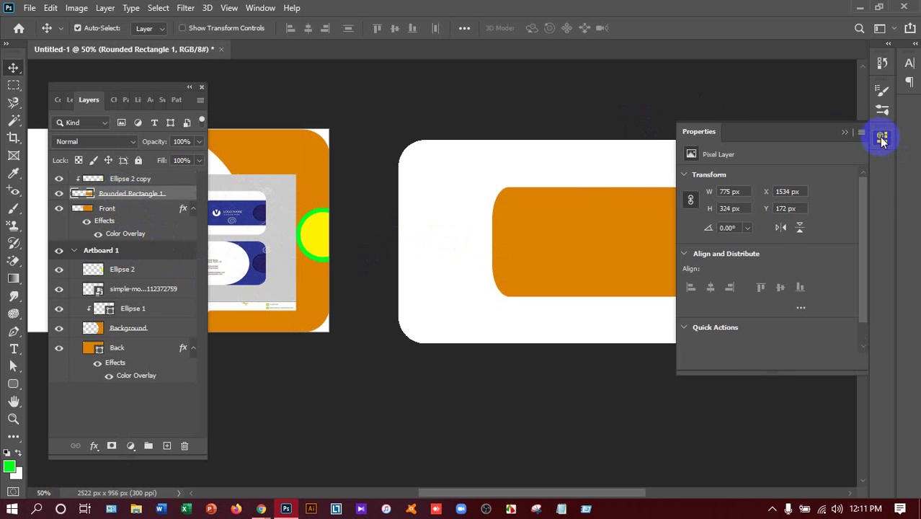
click(885, 138)
drag(265, 222, 504, 259)
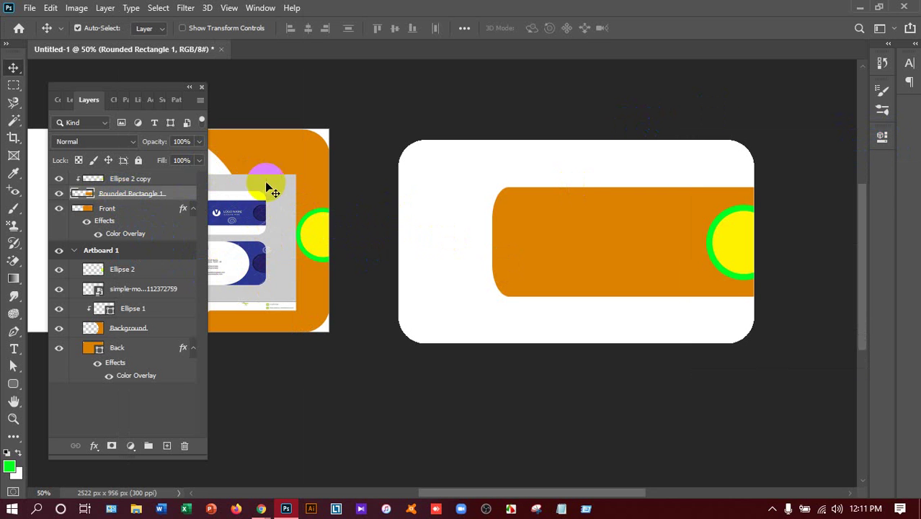
Step: Scale the Rounded Rectangle 1 copy bar up to about 104%
drag(476, 493, 462, 494)
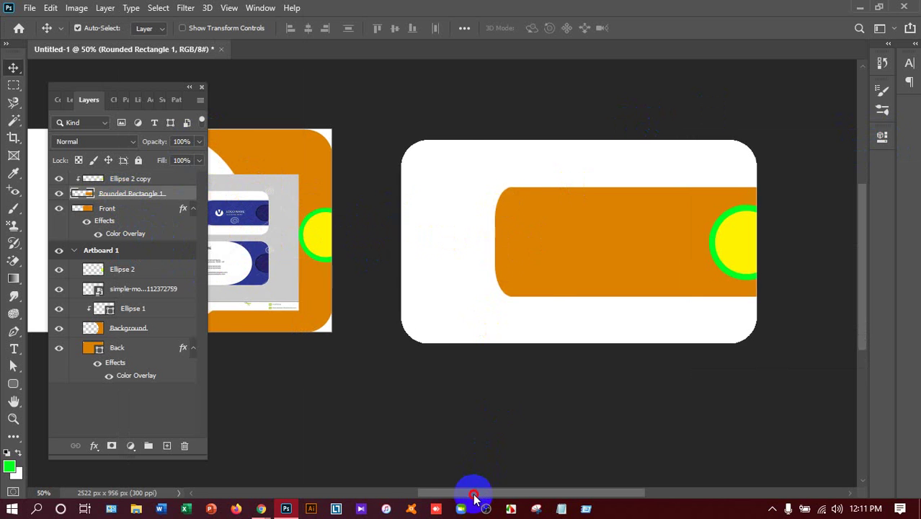
mouse_move(268, 285)
mouse_down()
mouse_move(264, 220)
mouse_move(378, 261)
mouse_move(582, 278)
mouse_move(572, 279)
mouse_up()
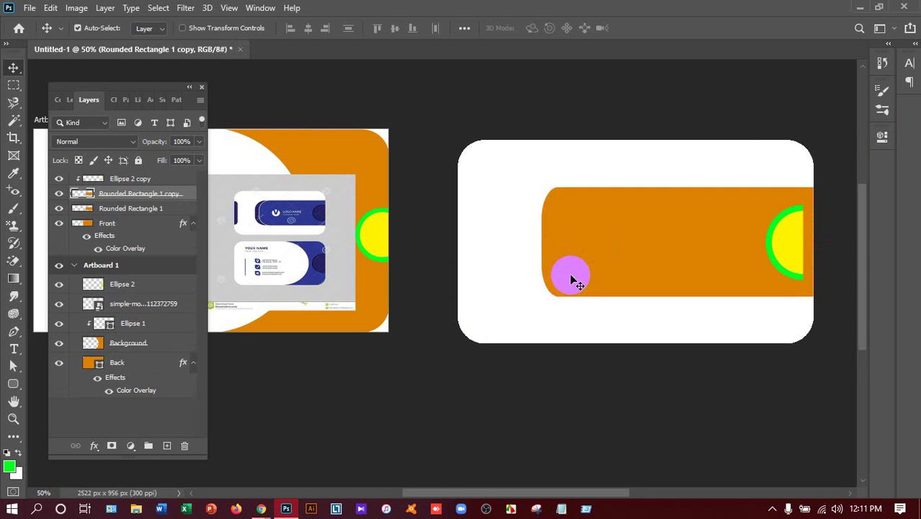
key(ctrl+t)
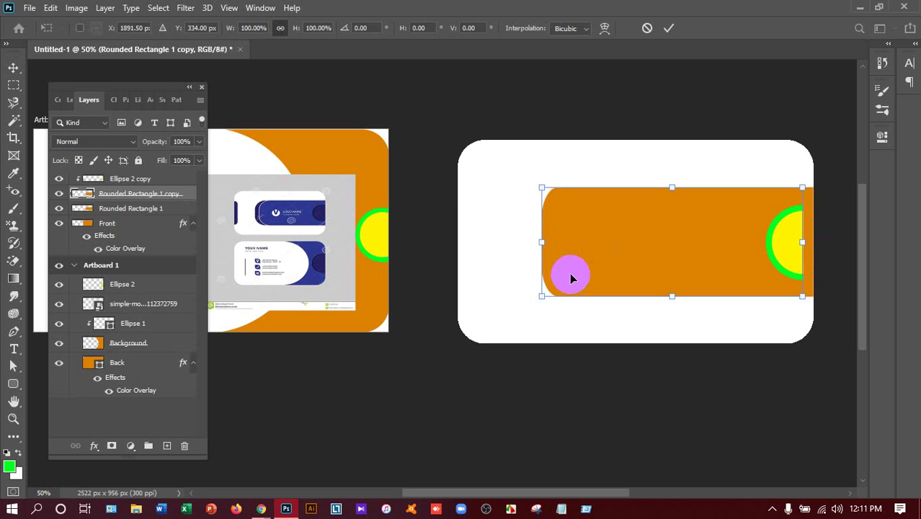
drag(542, 188, 534, 185)
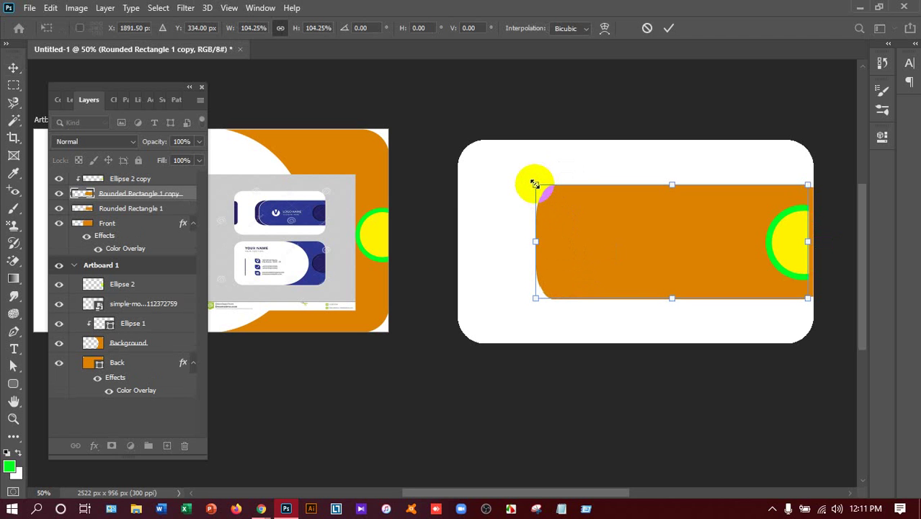
key(Return)
right_click(148, 196)
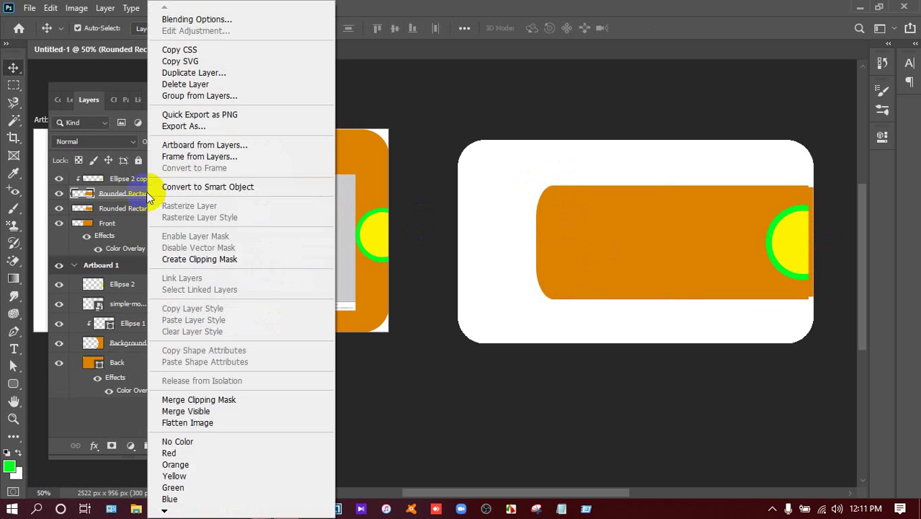
click(192, 19)
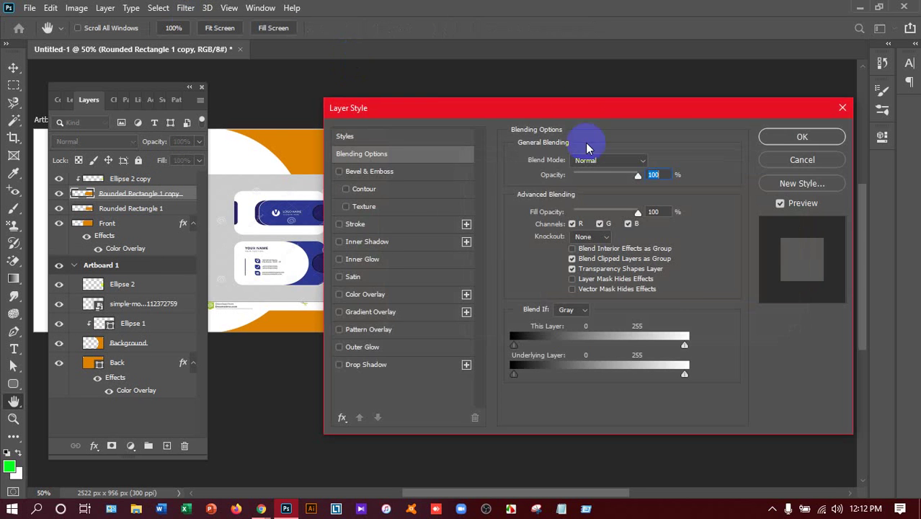
drag(578, 114, 857, 110)
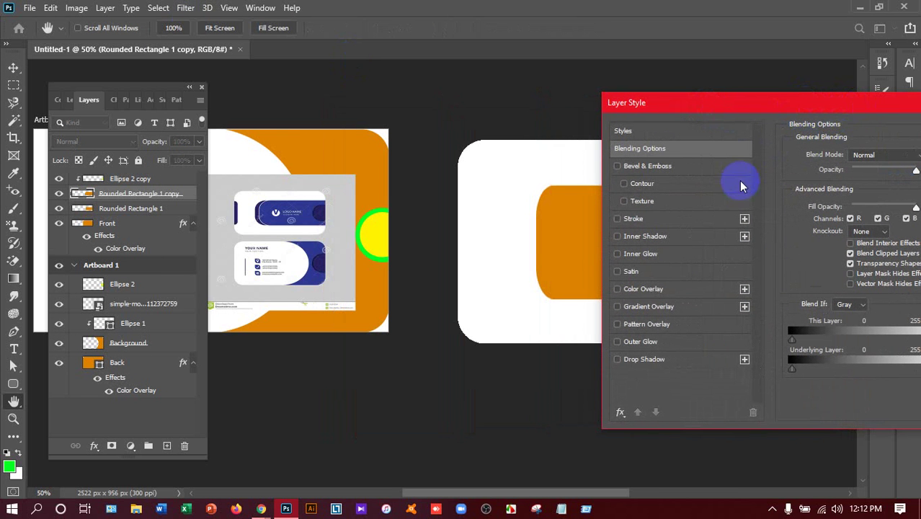
click(644, 289)
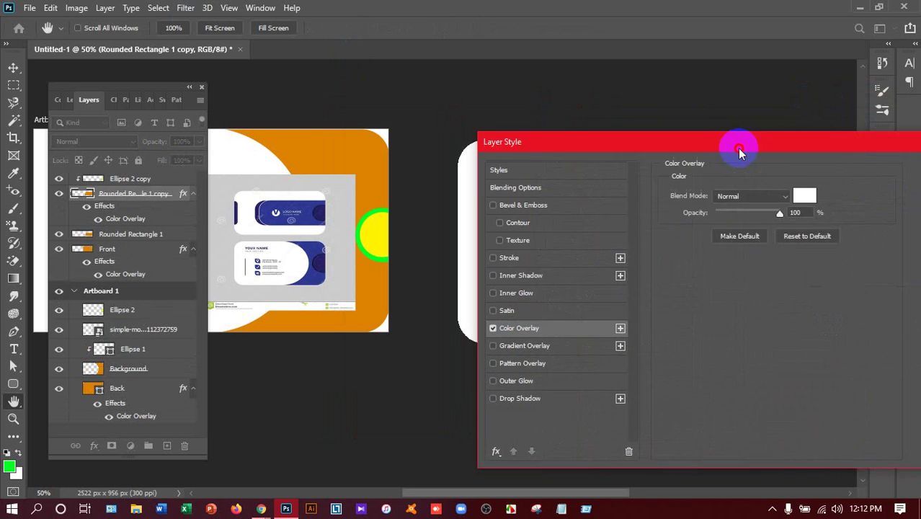
drag(871, 109, 584, 188)
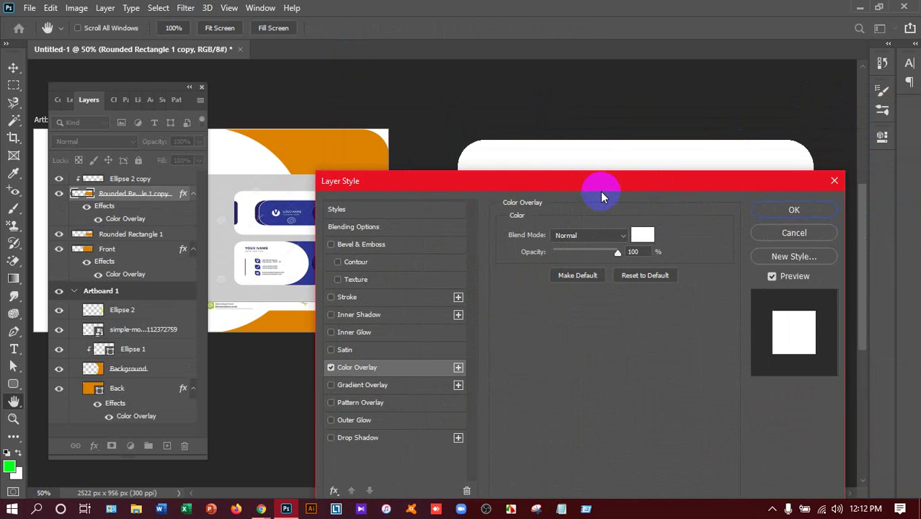
click(796, 233)
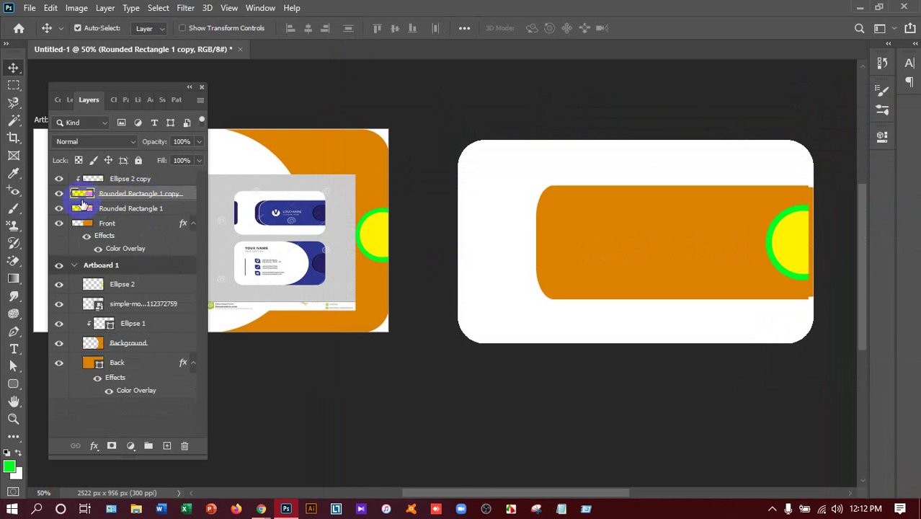
click(59, 193)
click(59, 194)
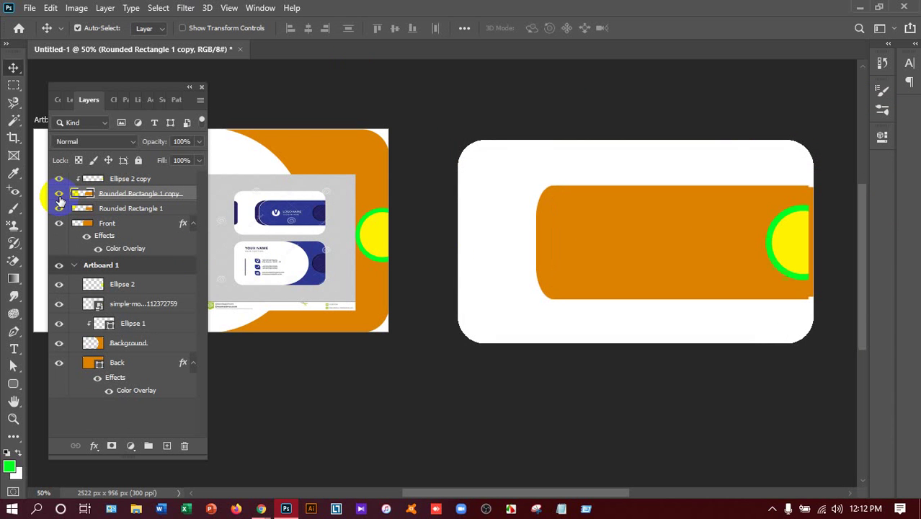
click(59, 209)
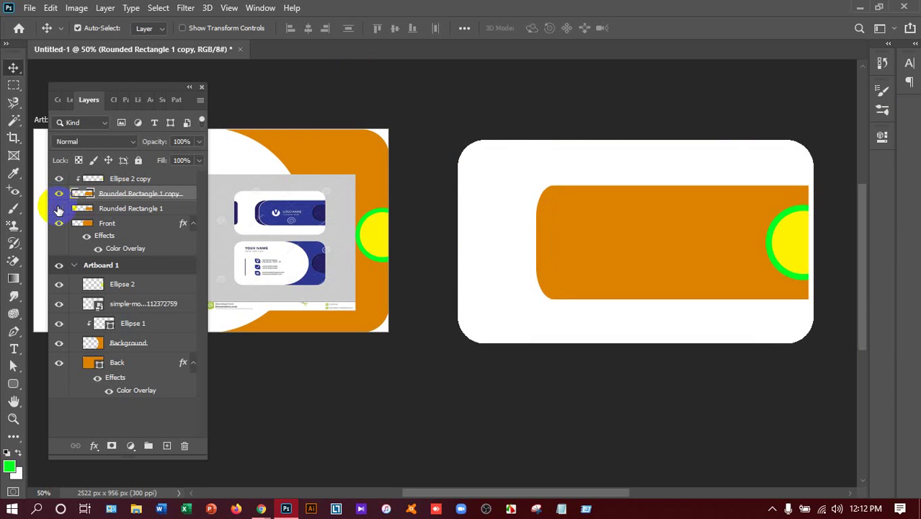
click(59, 209)
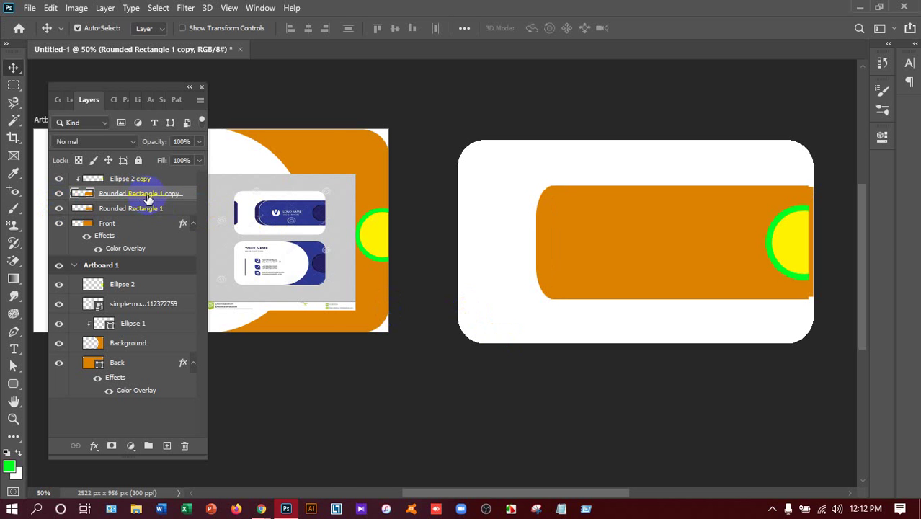
right_click(148, 196)
key(Escape)
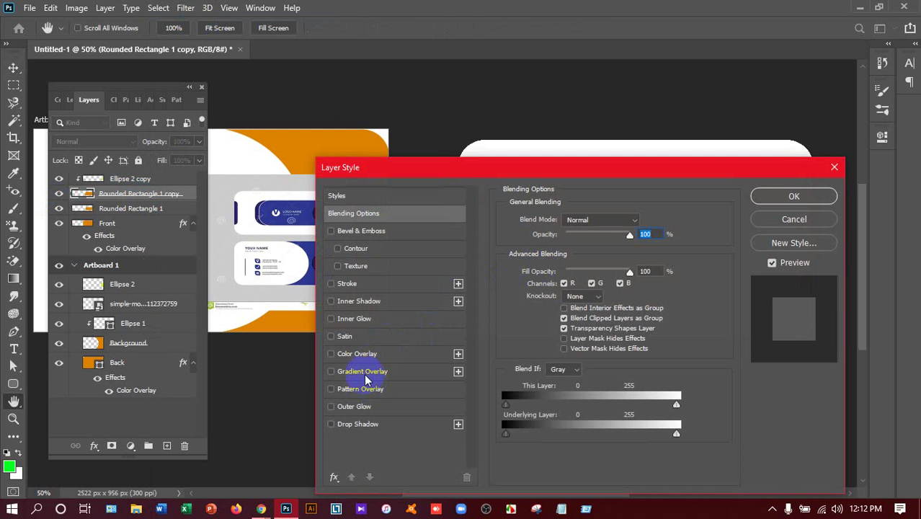
Step: Add a Color Overlay to the bar copy and pick a bright orange for it
click(366, 358)
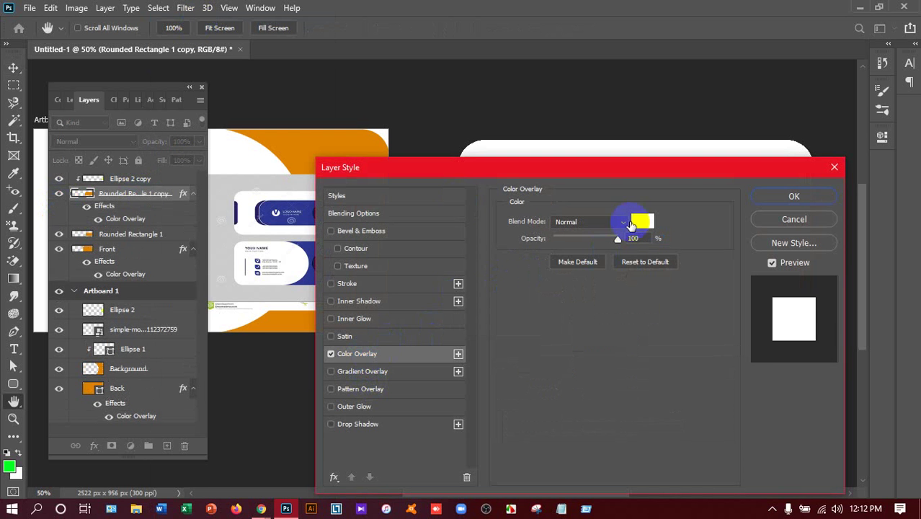
click(644, 222)
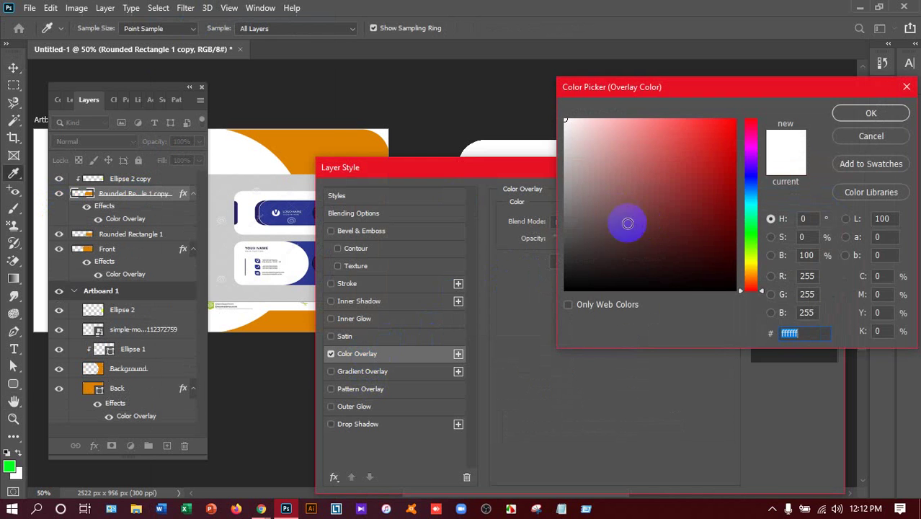
drag(751, 242, 753, 267)
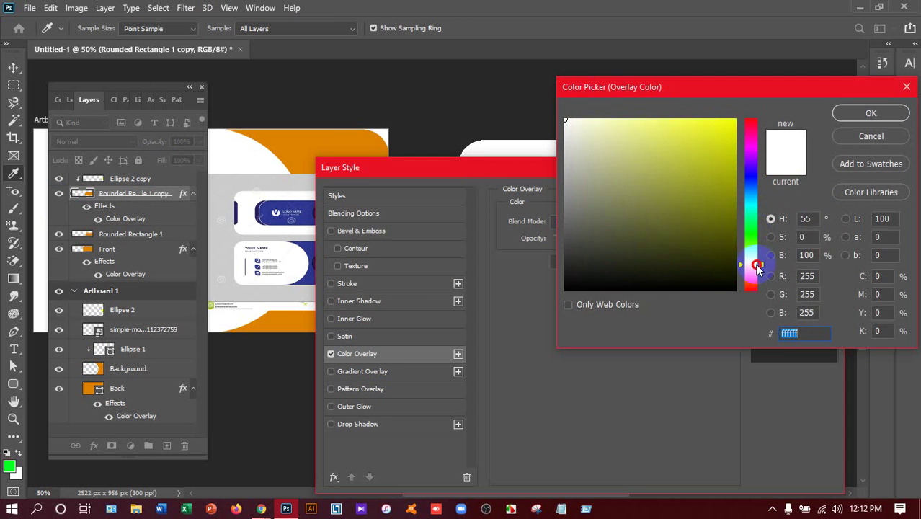
drag(711, 195, 758, 173)
drag(752, 258, 751, 271)
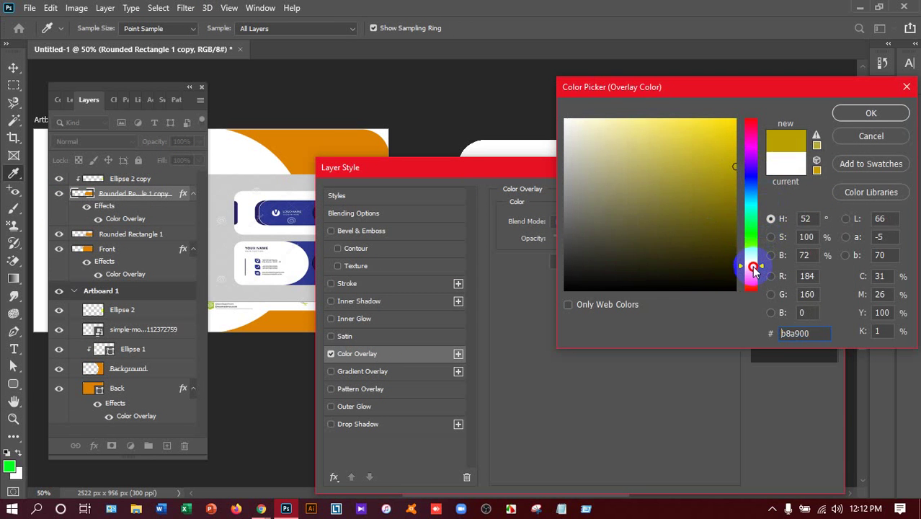
drag(721, 176, 736, 121)
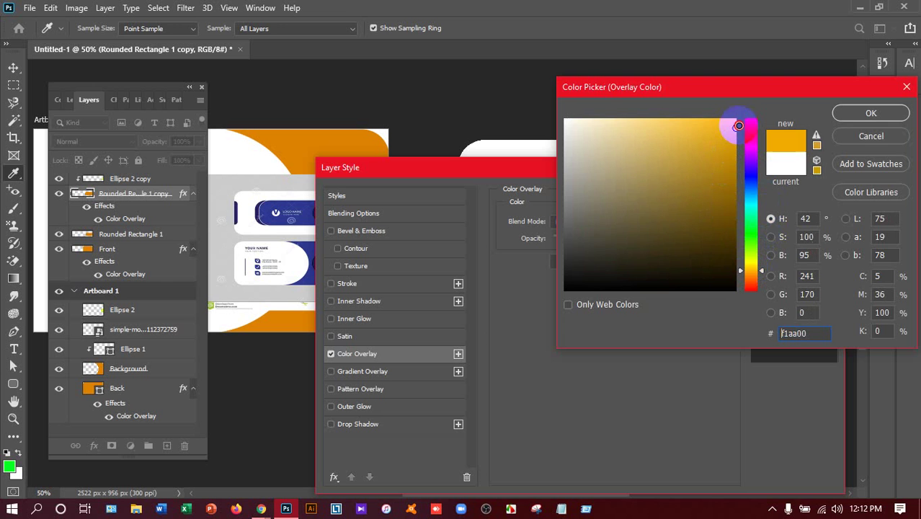
click(866, 114)
mouse_move(600, 167)
mouse_down()
mouse_move(409, 249)
mouse_move(352, 163)
mouse_up()
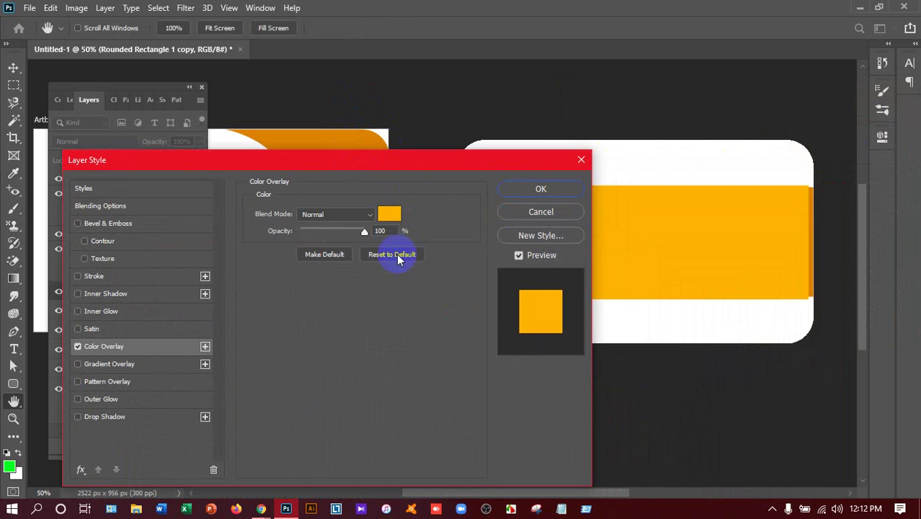
Step: Change the overlay to a dark orange (#996c00) and apply it
click(384, 216)
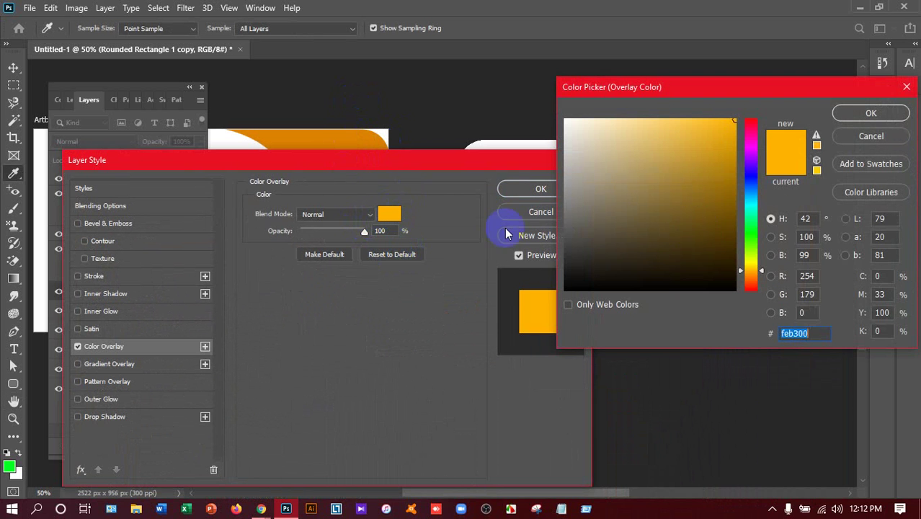
click(736, 199)
click(845, 109)
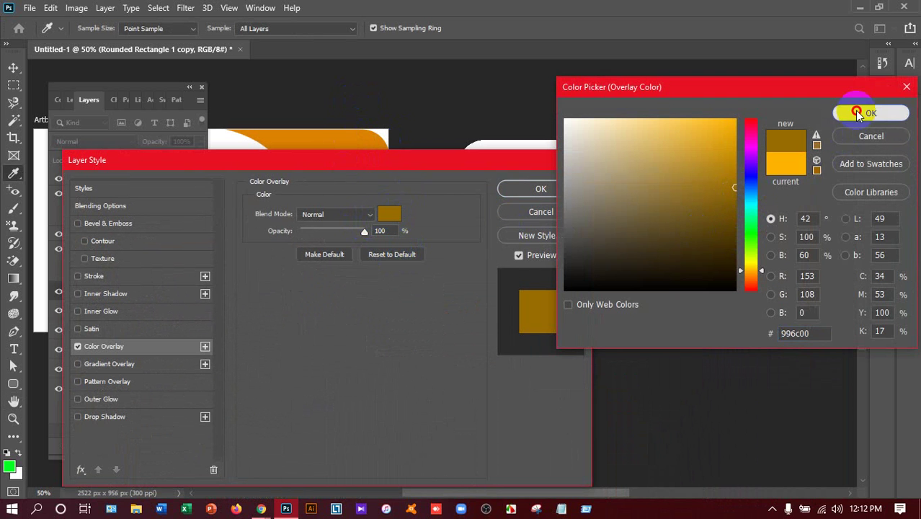
click(540, 189)
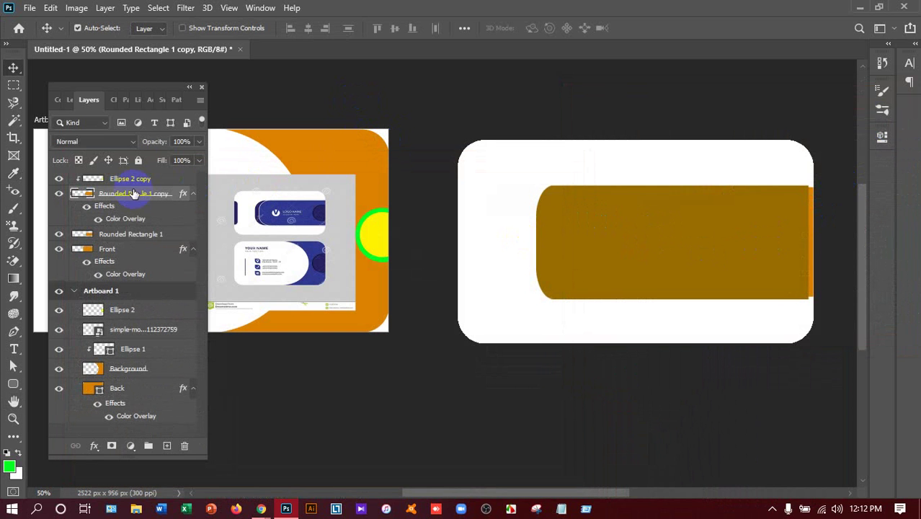
Step: Move the dark bar copy beneath the original and scale it to 95.86% as an offset shadow
drag(128, 194, 124, 240)
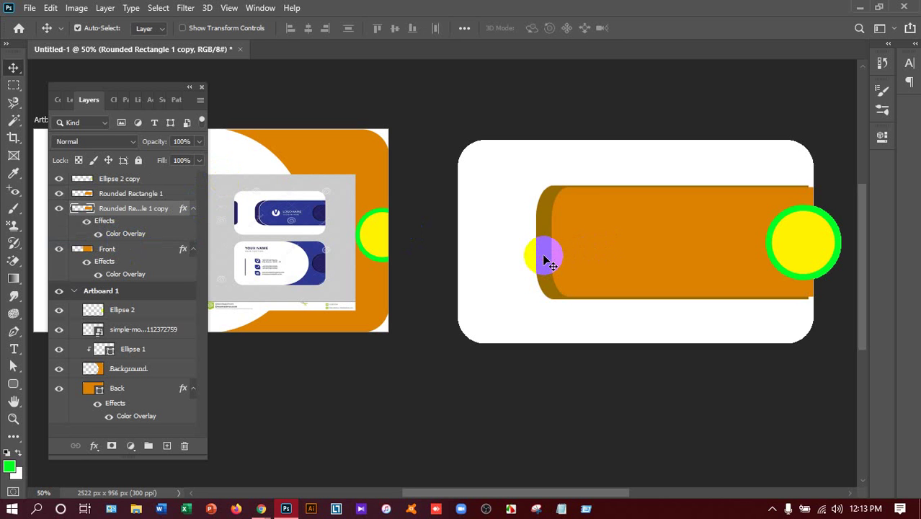
key(ctrl+t)
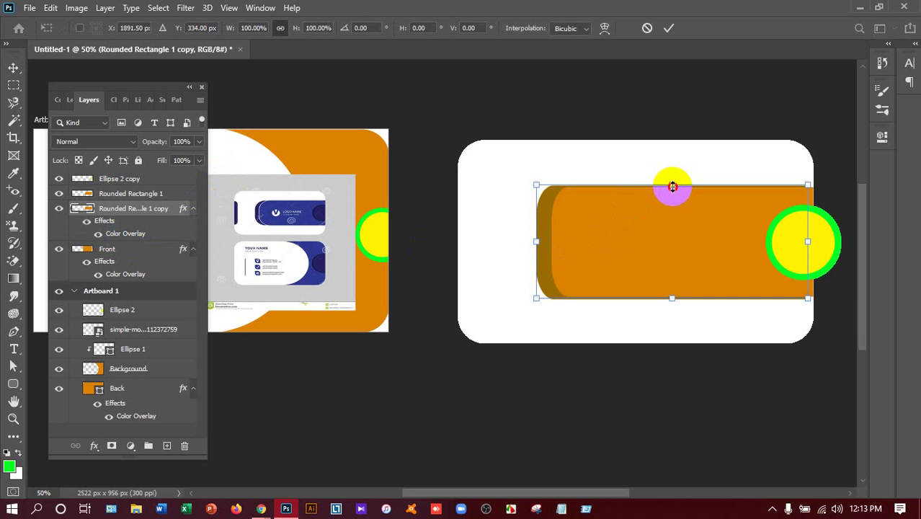
drag(673, 186, 673, 190)
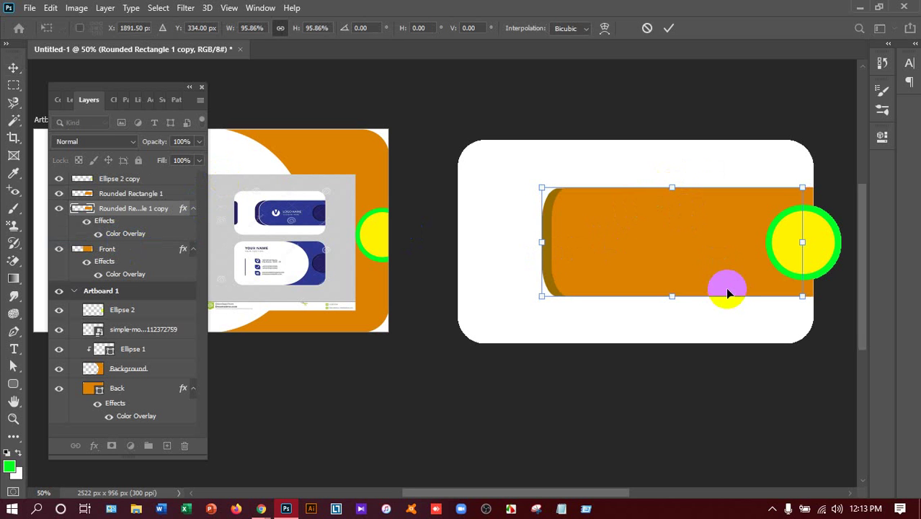
double_click(727, 288)
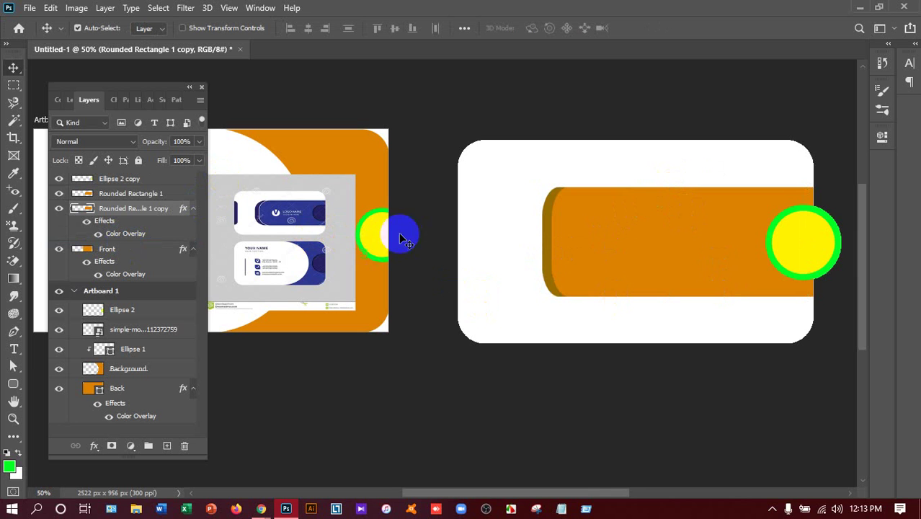
drag(580, 494, 553, 496)
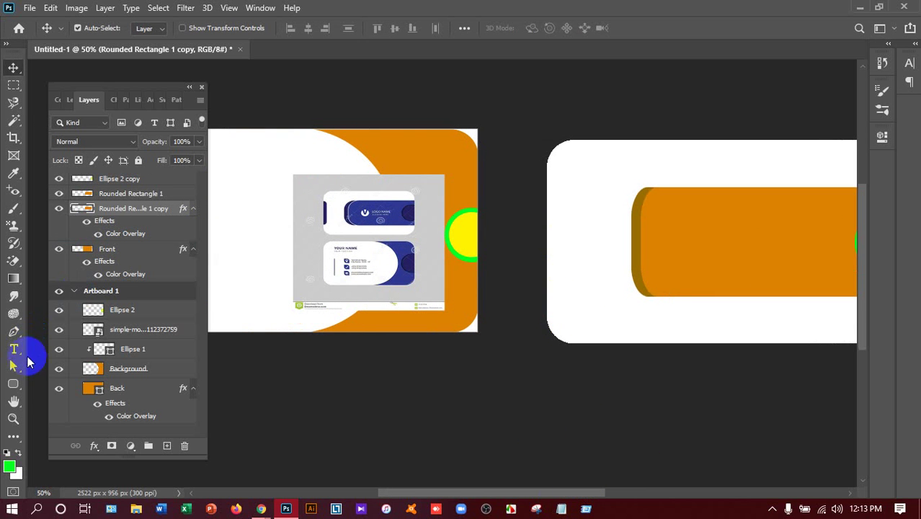
Step: Draw a tall orange rounded rectangle at the white card's left with a 40 px corner radius
click(12, 382)
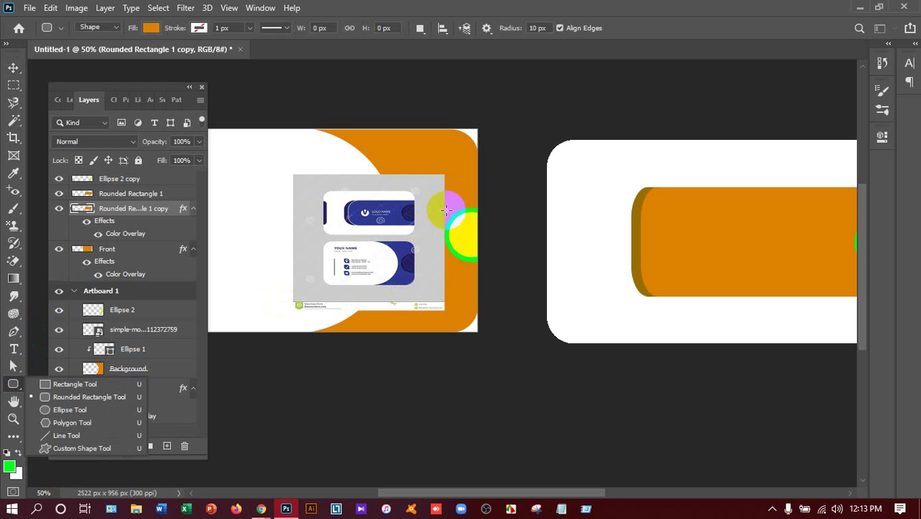
drag(527, 196, 556, 291)
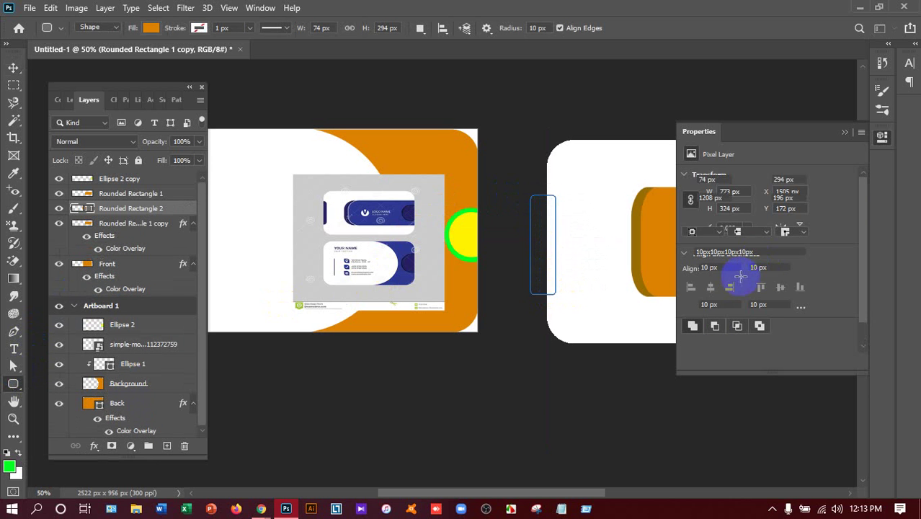
drag(721, 267, 682, 276)
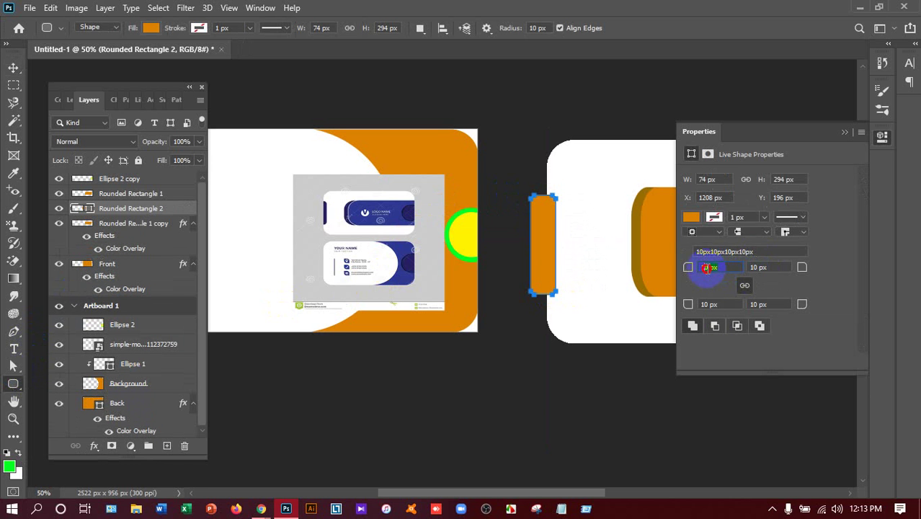
text(4)
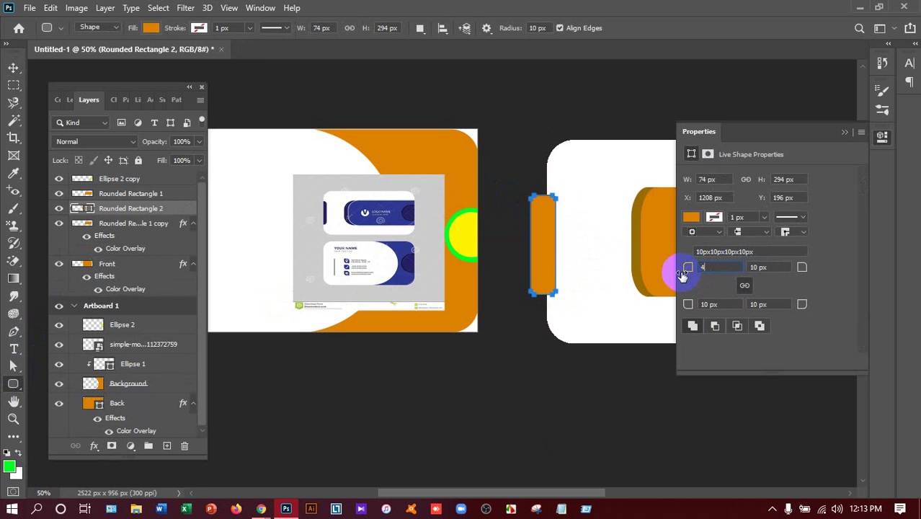
key(Return)
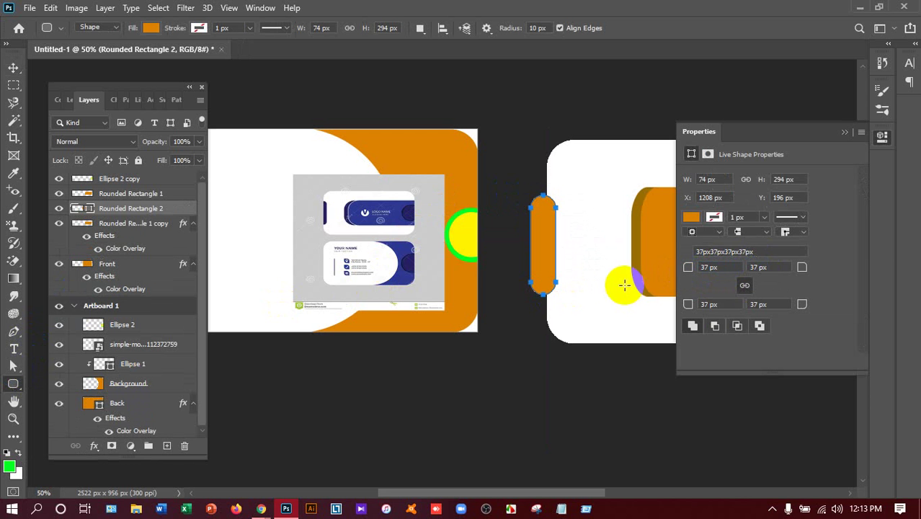
Step: Rasterize the Rounded Rectangle 2 layer, then apply and undo a clipping mask
click(843, 135)
right_click(119, 207)
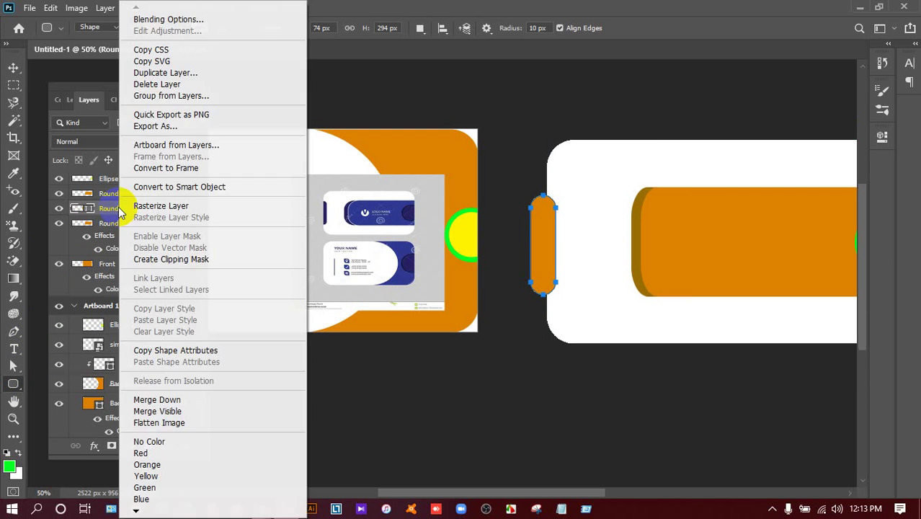
click(177, 187)
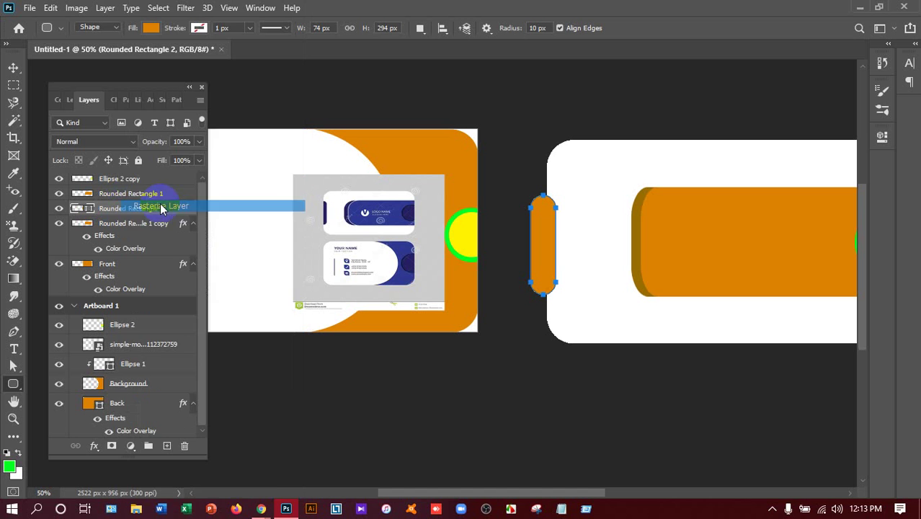
right_click(112, 212)
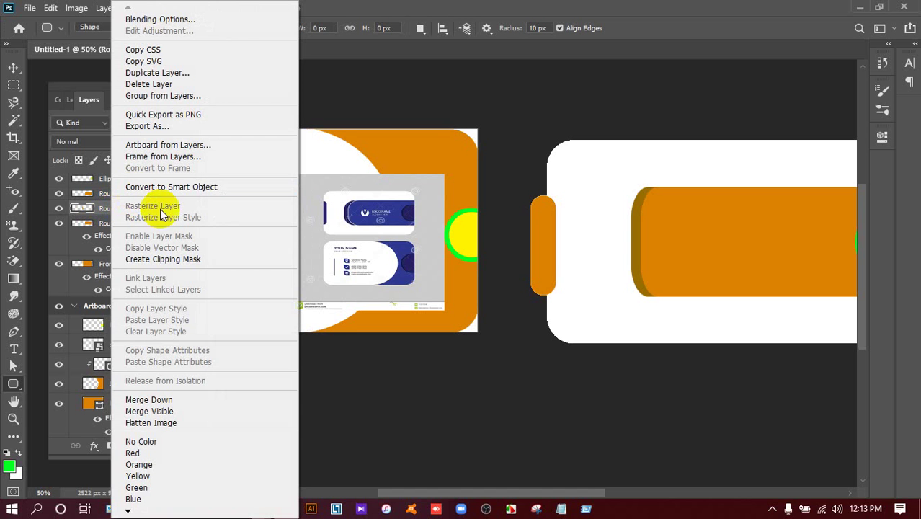
click(163, 259)
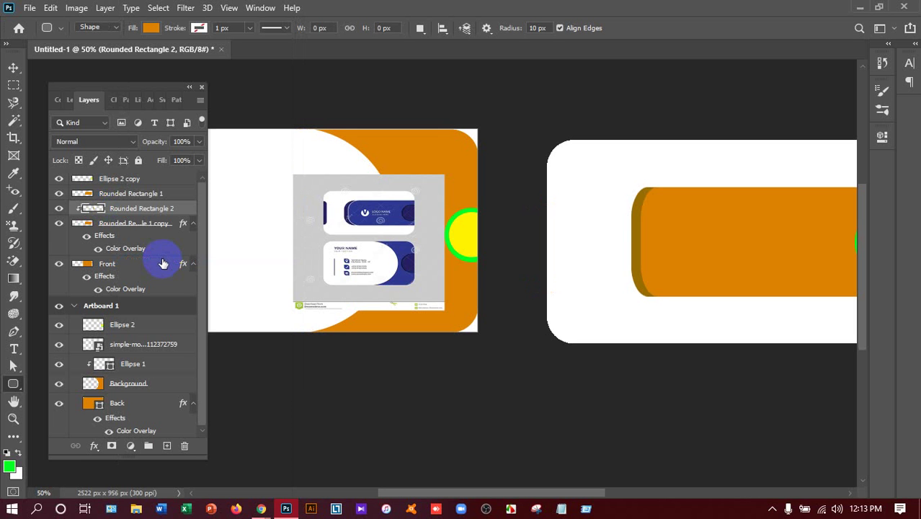
key(ctrl+z)
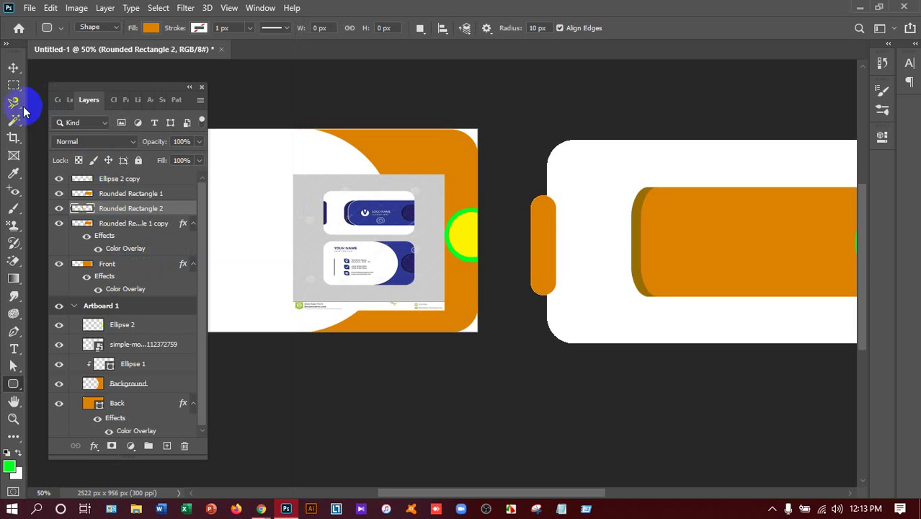
Step: Delete the pill's part outside the white card's left edge with a rectangular selection, then deselect
click(13, 85)
drag(497, 143, 551, 364)
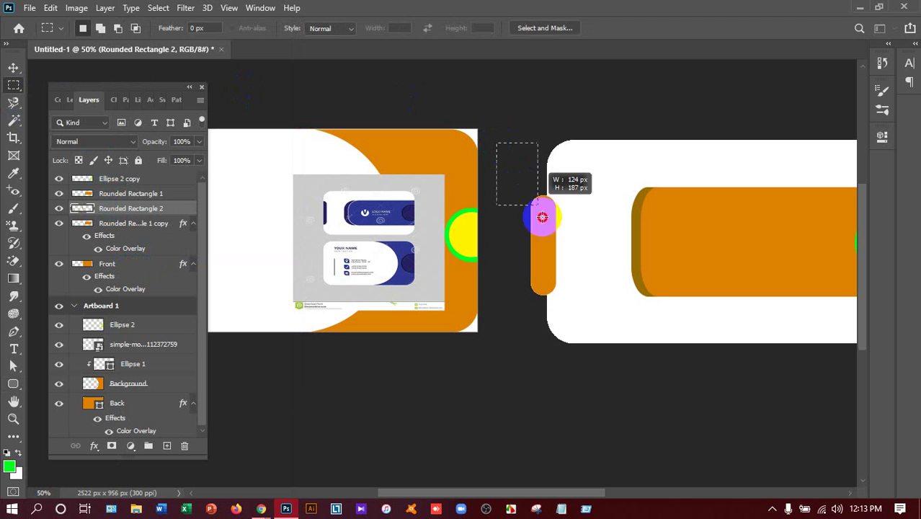
drag(548, 378, 546, 391)
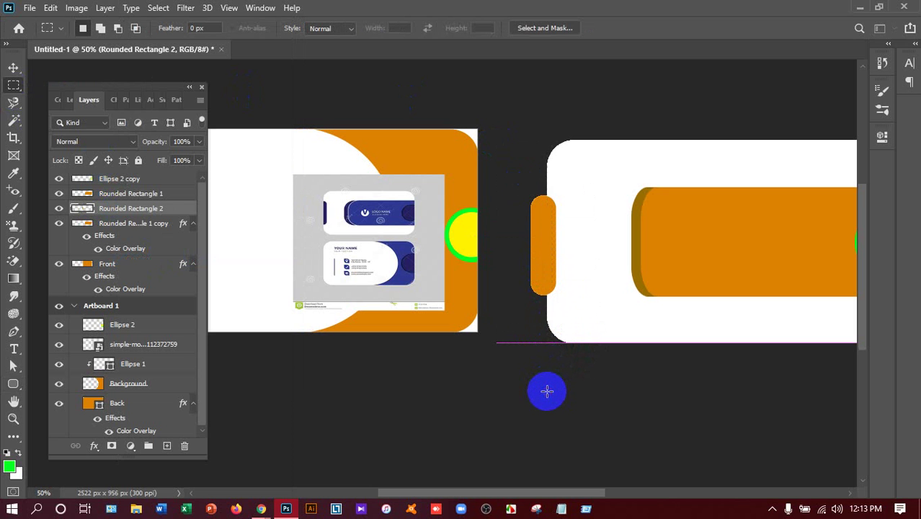
key(Delete)
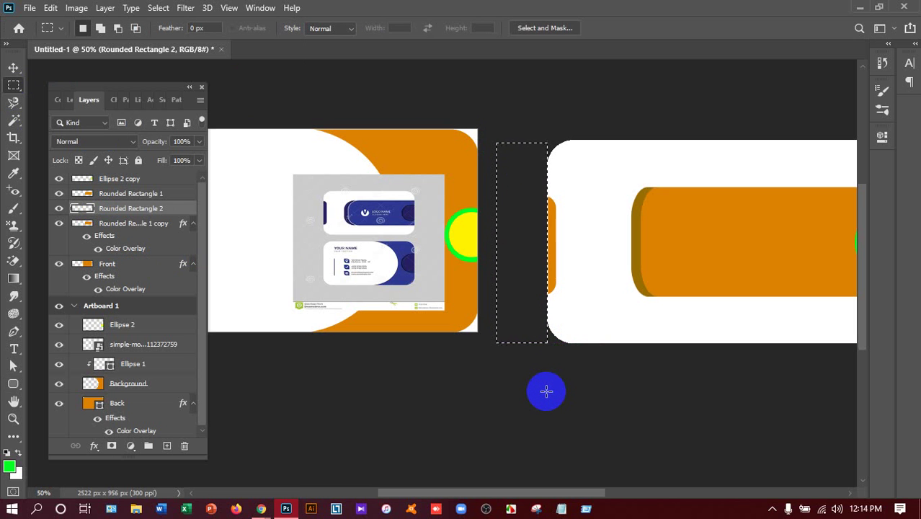
click(547, 392)
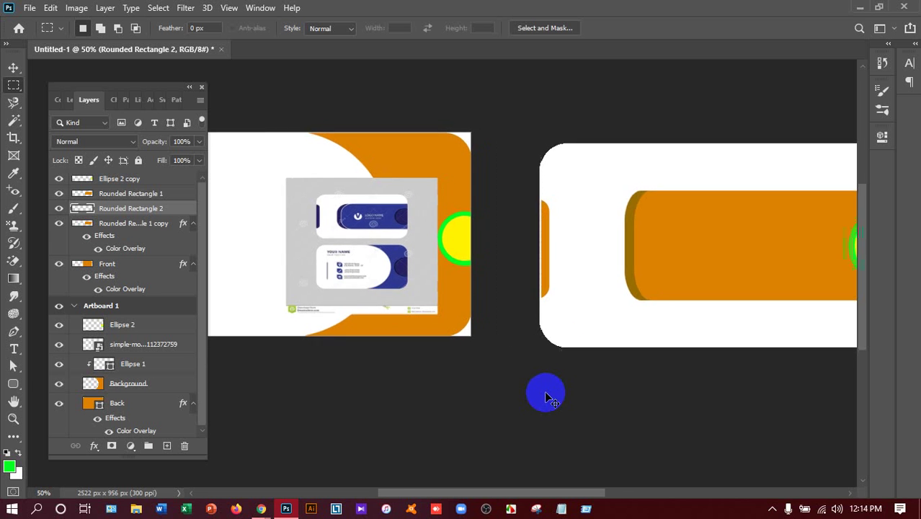
scroll(546, 394, up, 1)
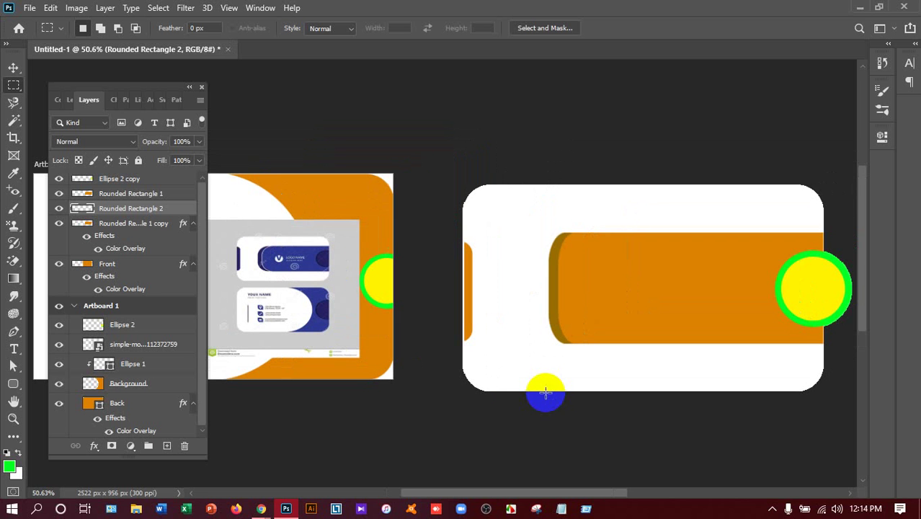
Step: Delete the business-card reference image layer
click(15, 68)
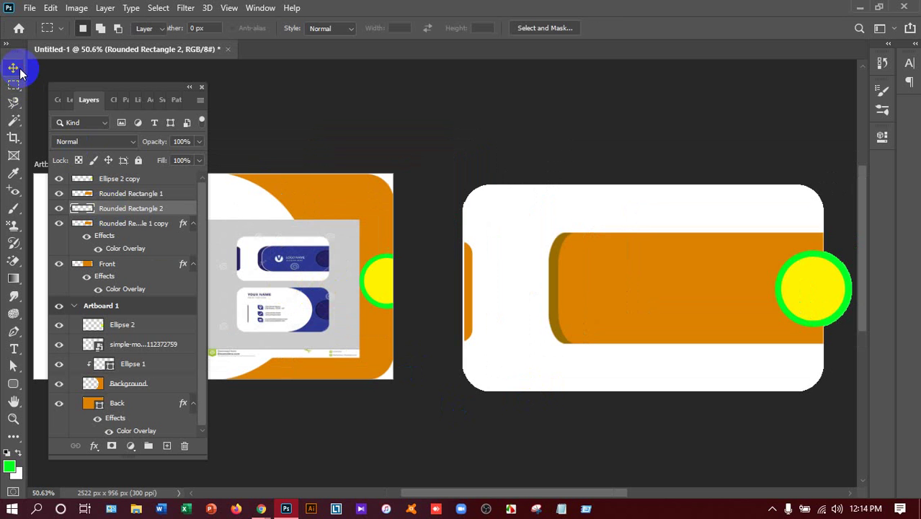
click(263, 292)
key(Delete)
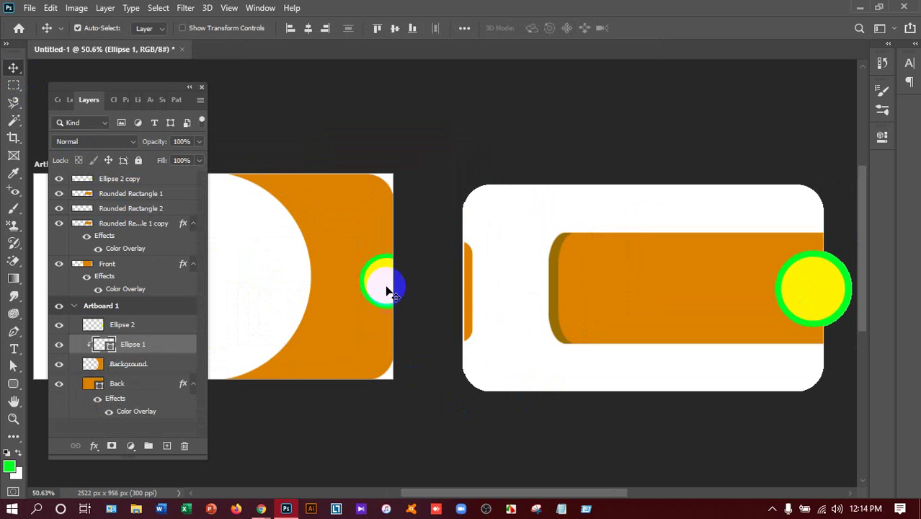
Step: Reposition the orange Rounded Rectangle 2 tab at the white card's left edge
click(467, 291)
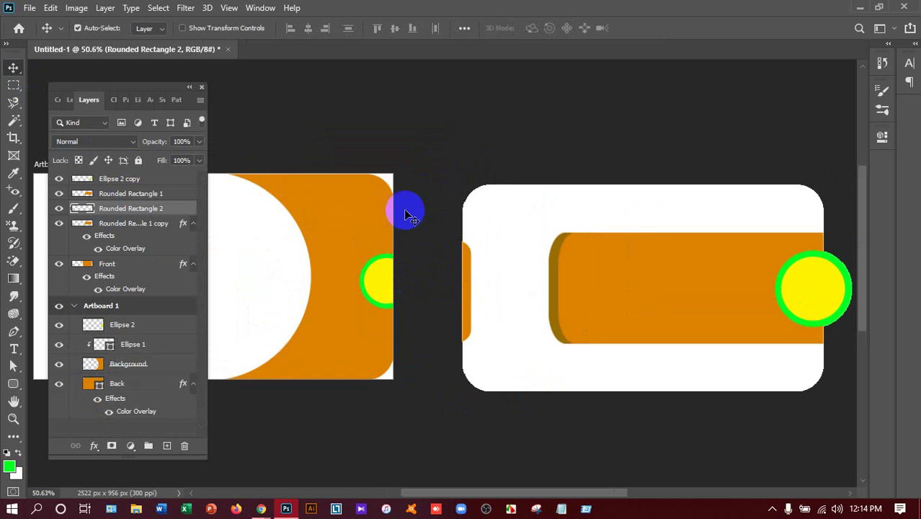
click(412, 225)
click(467, 292)
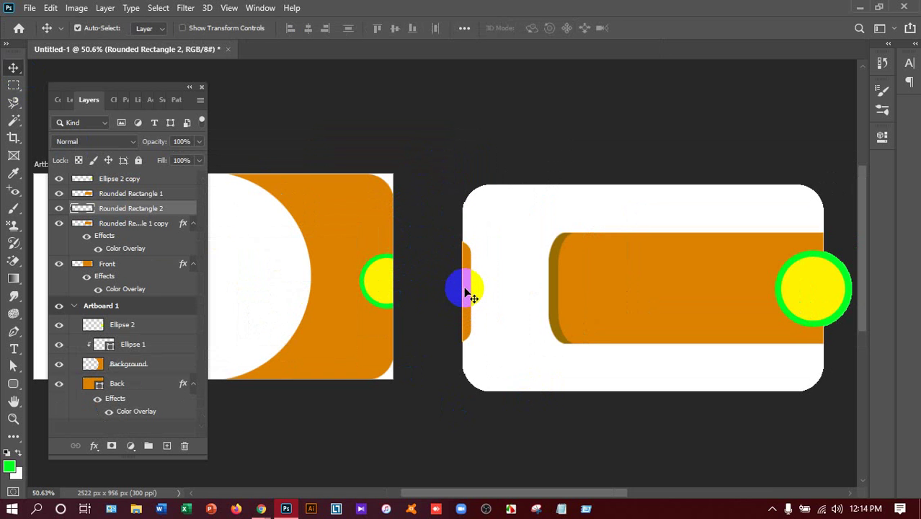
click(483, 406)
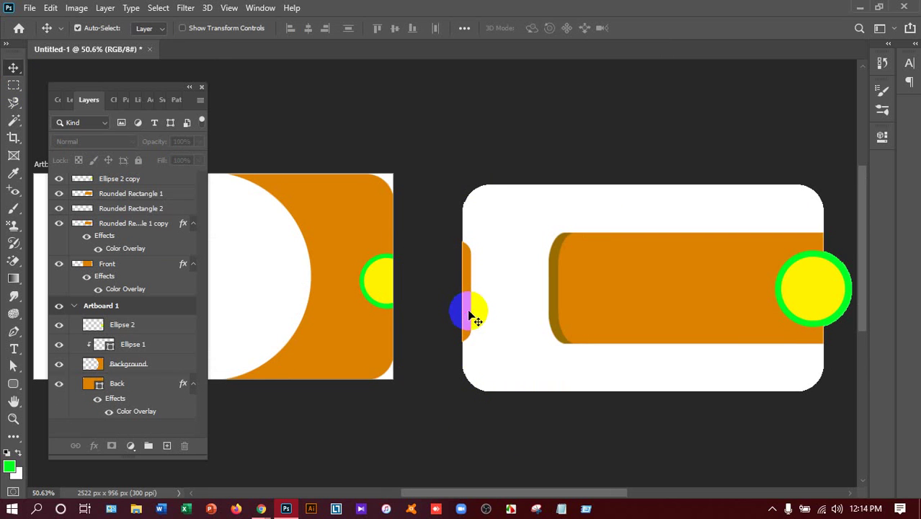
click(471, 315)
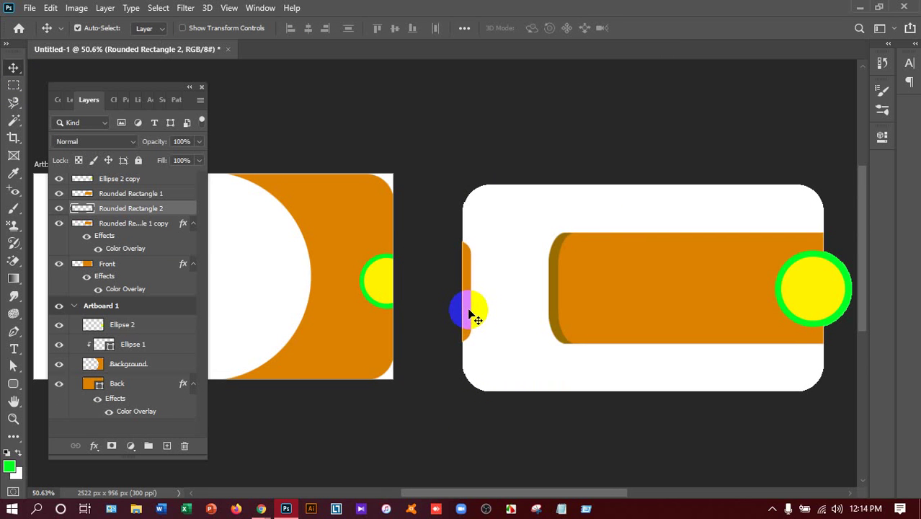
click(432, 435)
drag(473, 314, 498, 315)
key(shift+Left)
key(shift+Left)
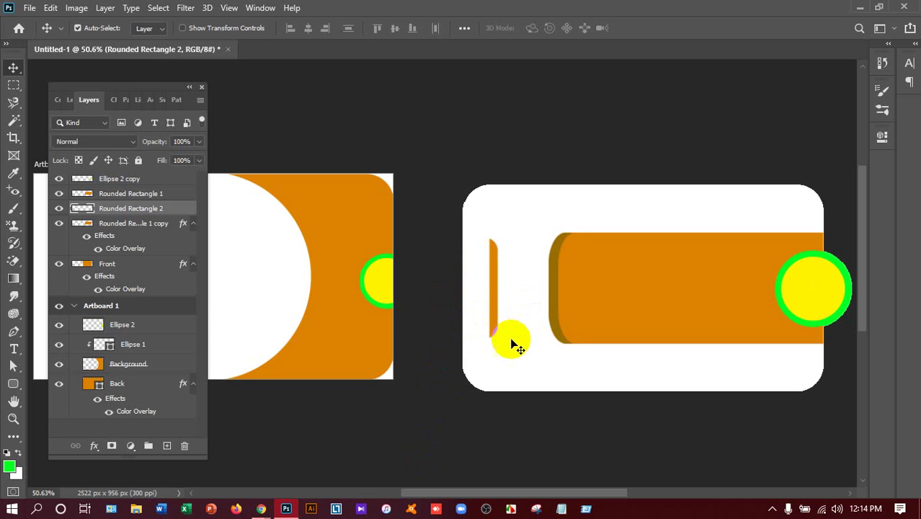
key(shift+Left)
key(shift+Left)
key(shift+Left)
key(shift+Left)
key(shift+Left)
key(shift+Left)
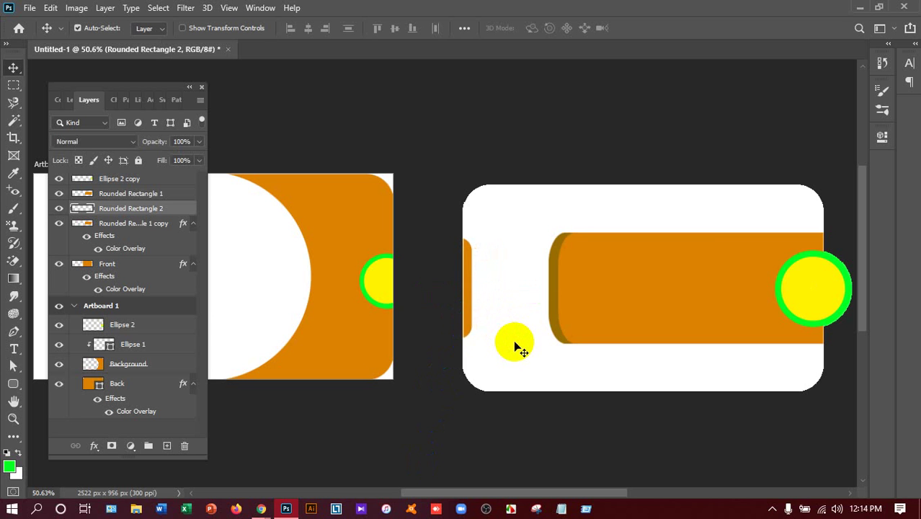
click(478, 457)
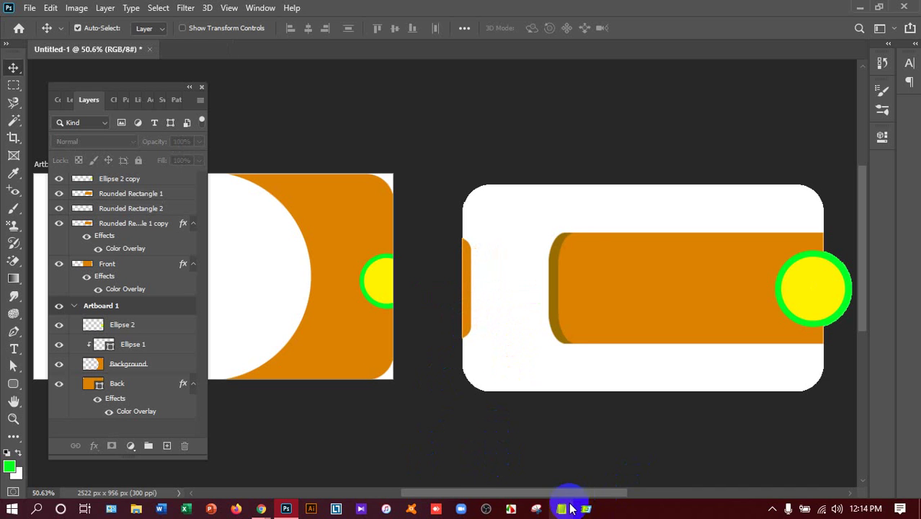